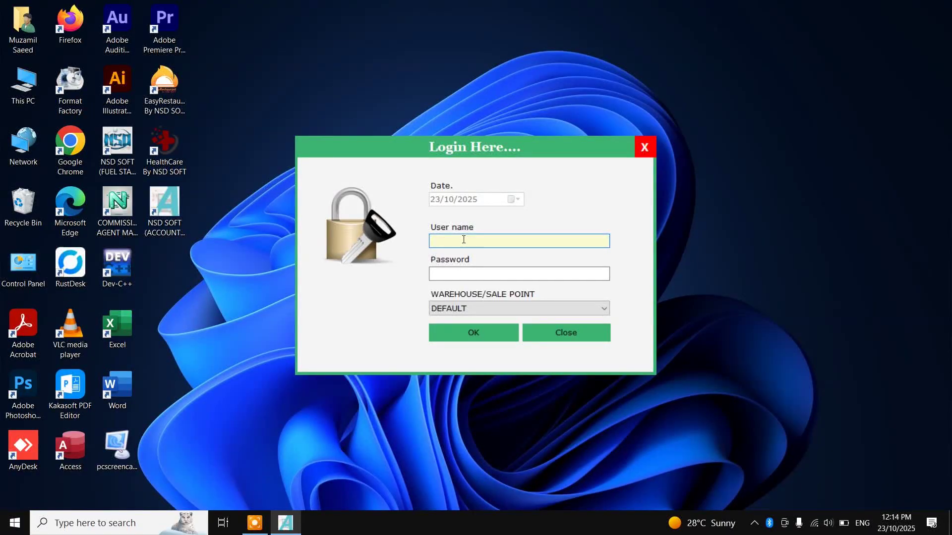
Sign in as admin with the account password, keeping the DEFAULT warehouse
type("dmin")
key("Tab")
type("*****")
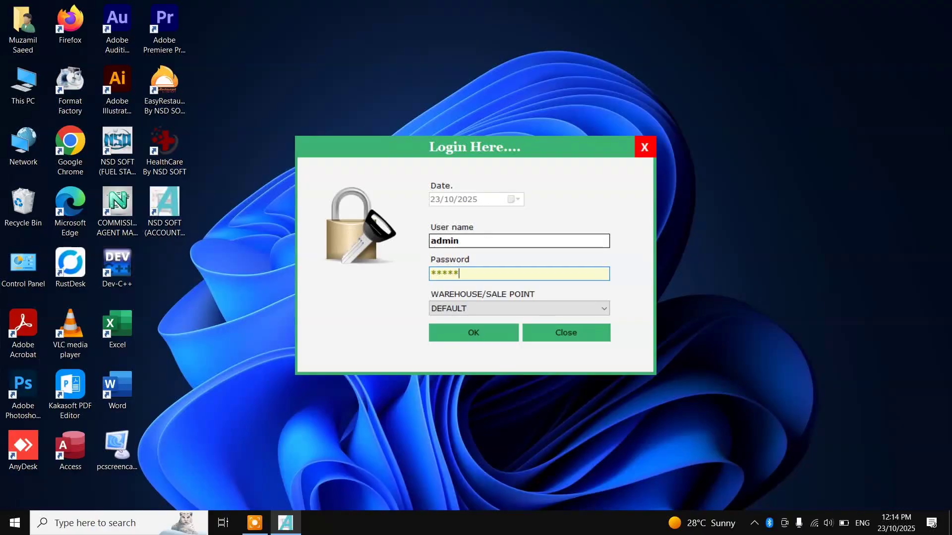
left_click(475, 328)
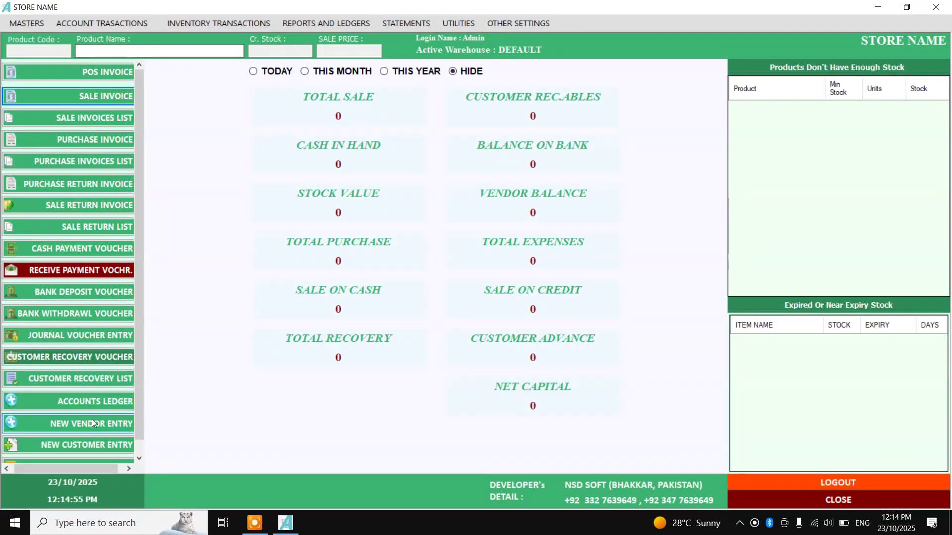
Browse the MASTERS submenus, then bring up the ACCOUNT TRANSACTIONS menu
left_click(20, 26)
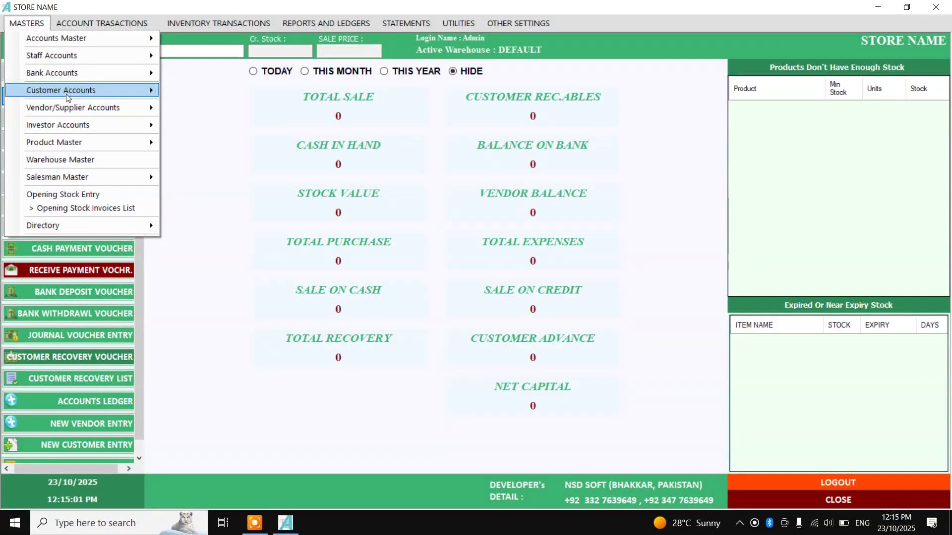
mouse_move(68, 97)
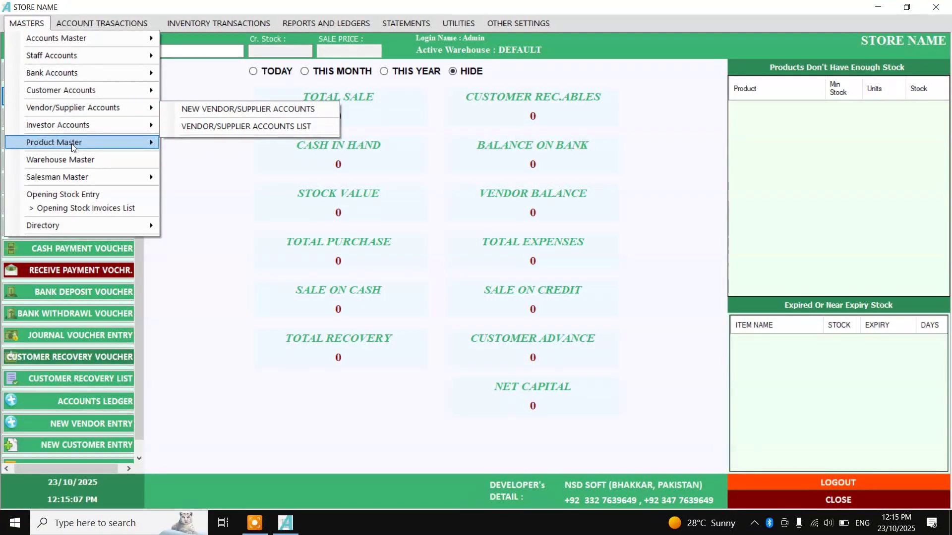
mouse_move(73, 144)
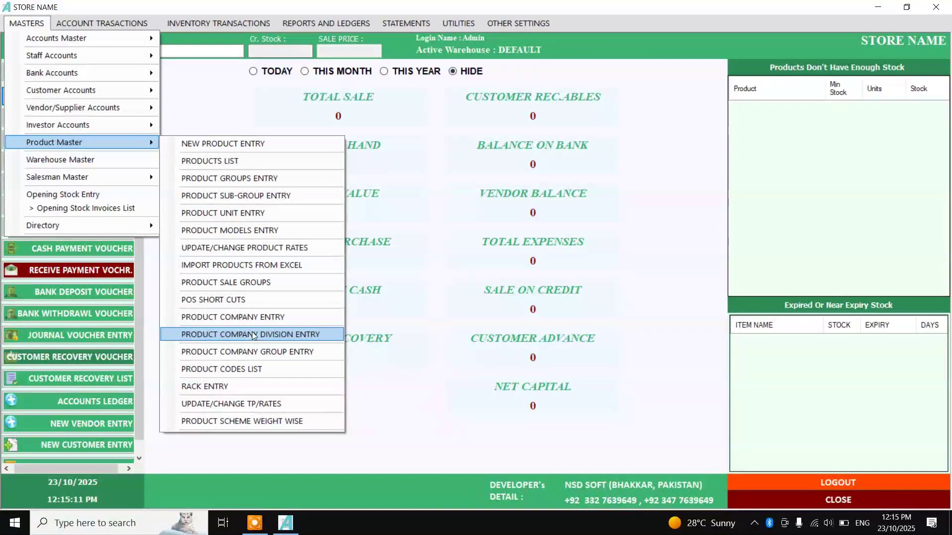
mouse_move(10, 78)
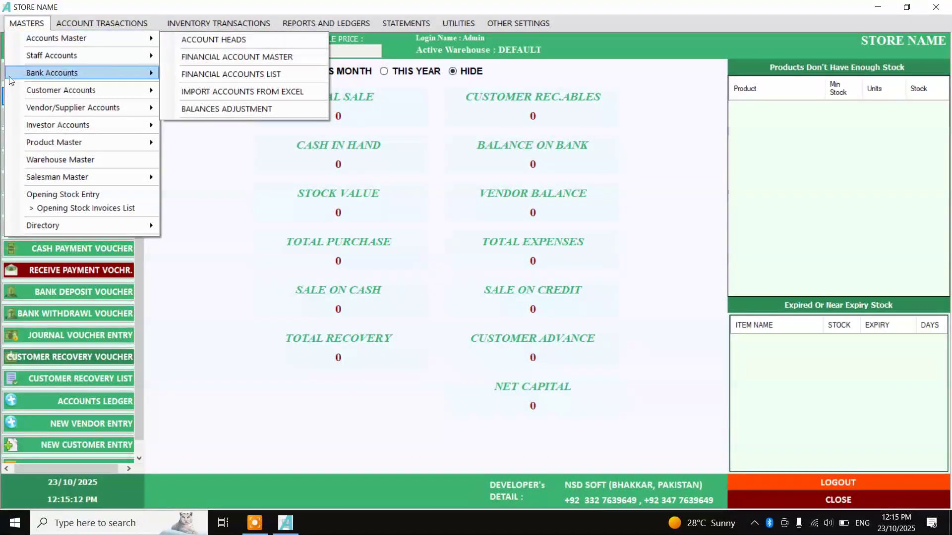
left_click(36, 23)
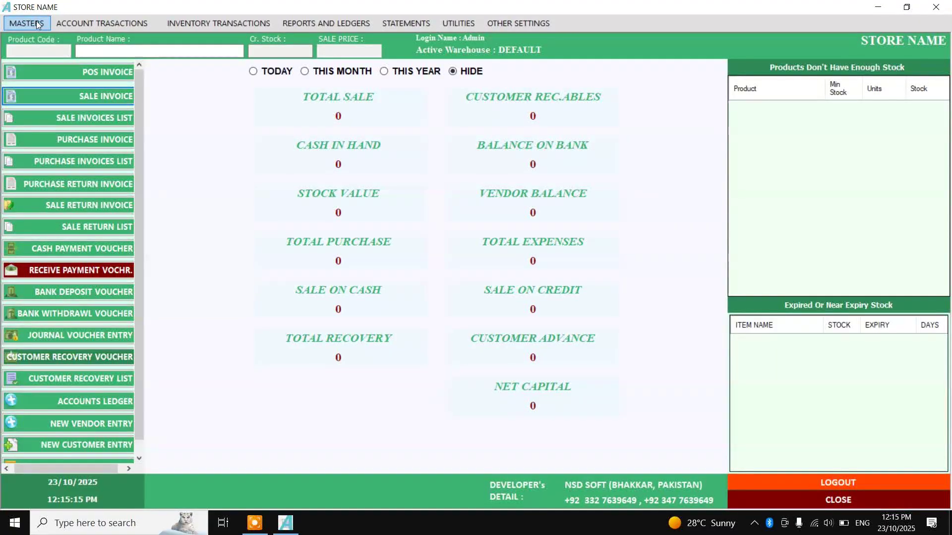
scroll(54, 238, "down", 1)
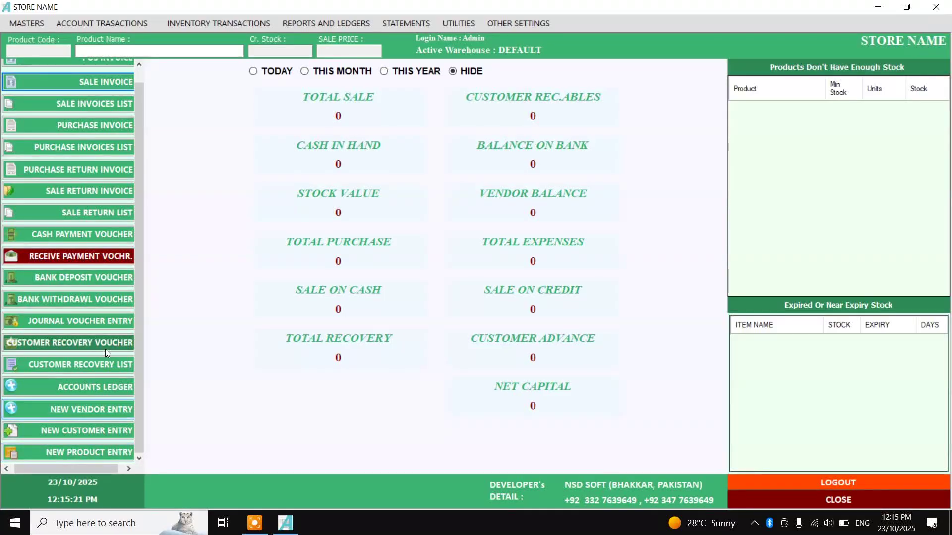
left_click(119, 23)
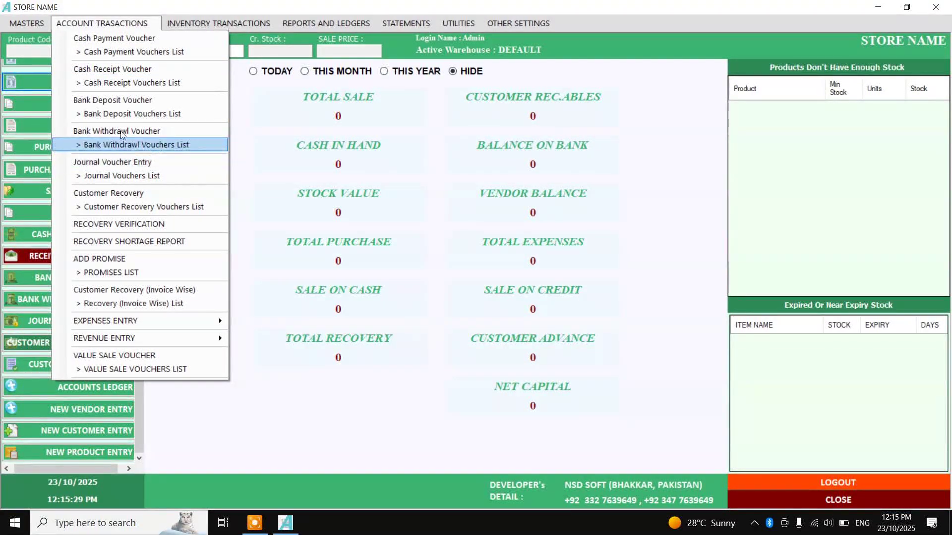
Look through the ACCOUNT and INVENTORY TRANSACTIONS menus, then show the REPORTS AND LEDGERS list
left_click(132, 26)
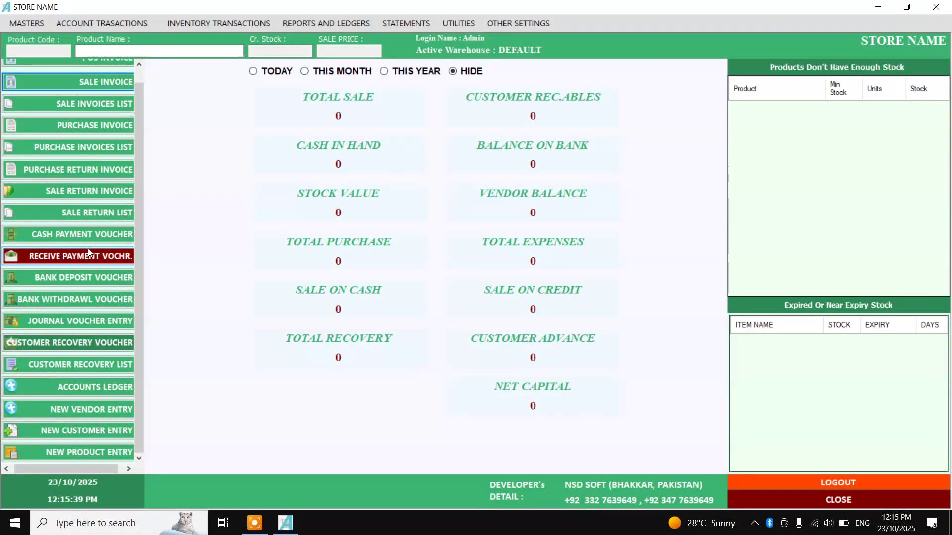
left_click(112, 24)
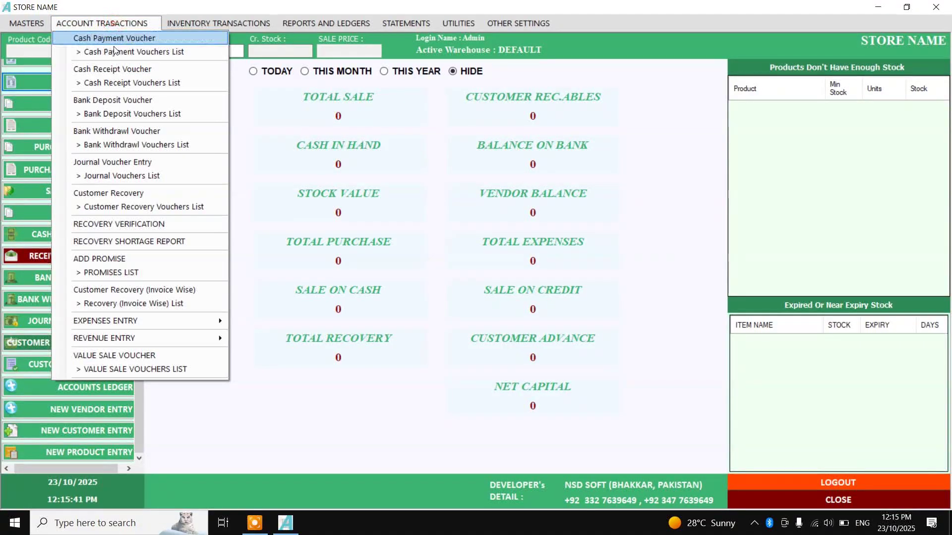
left_click(268, 339)
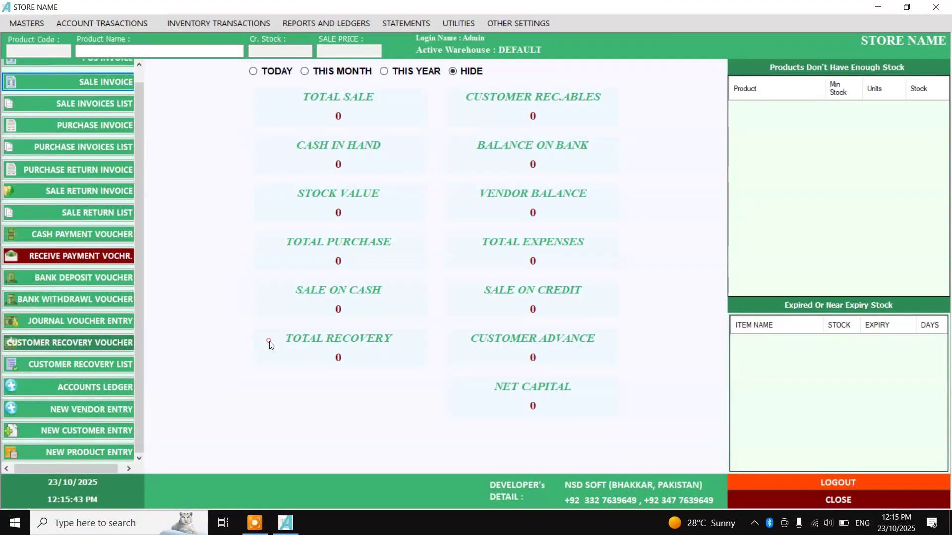
left_click(92, 23)
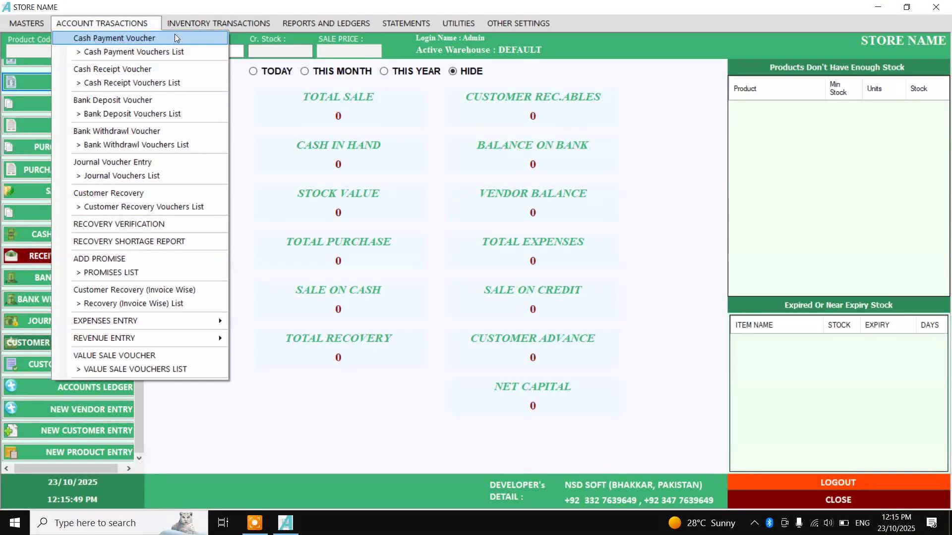
mouse_move(189, 24)
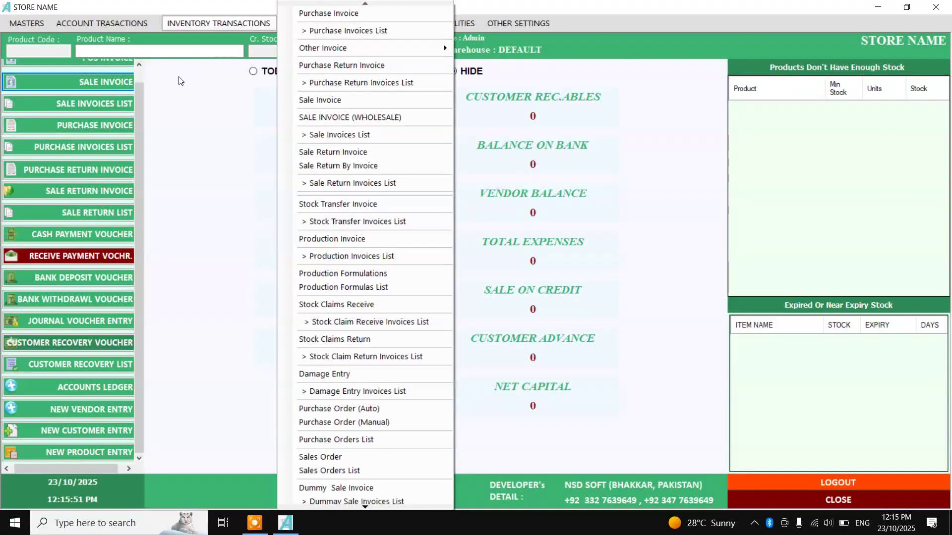
left_click(188, 103)
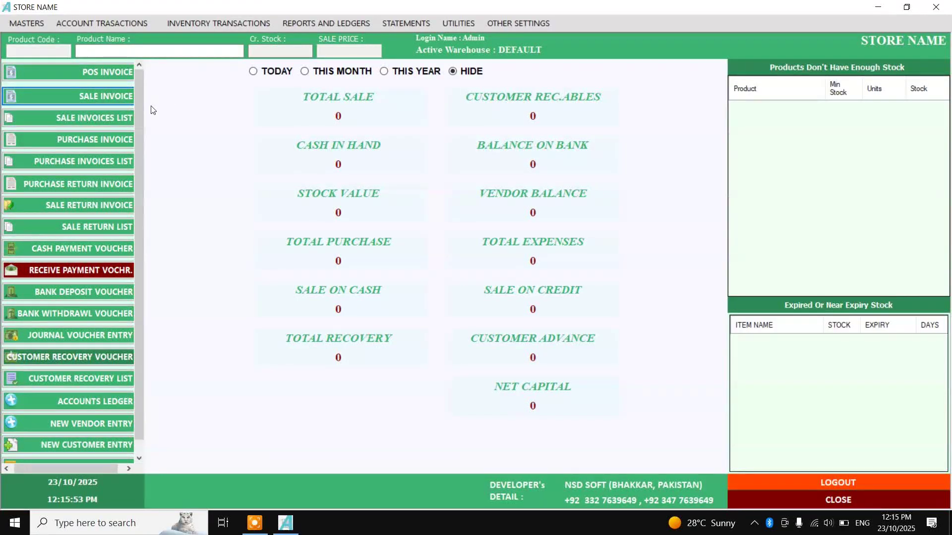
left_click(181, 22)
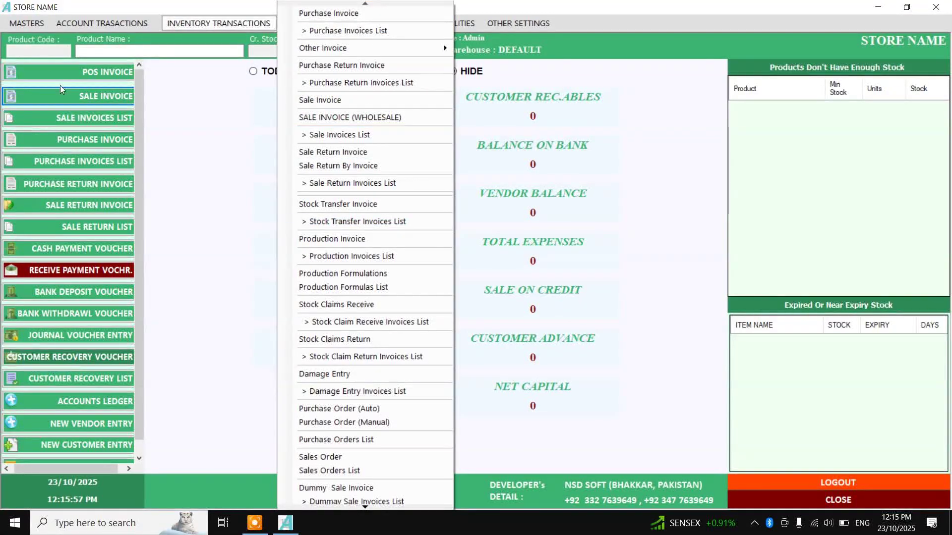
left_click(276, 229)
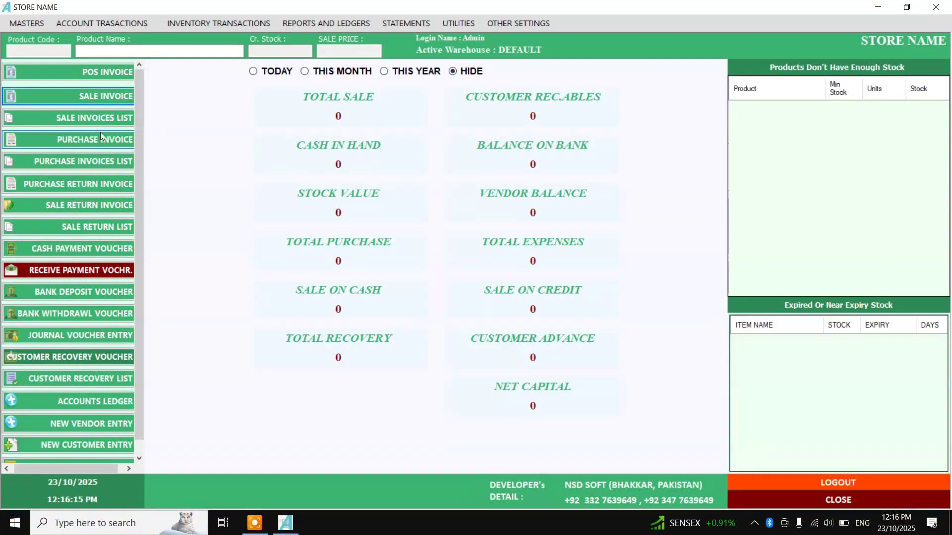
left_click(347, 22)
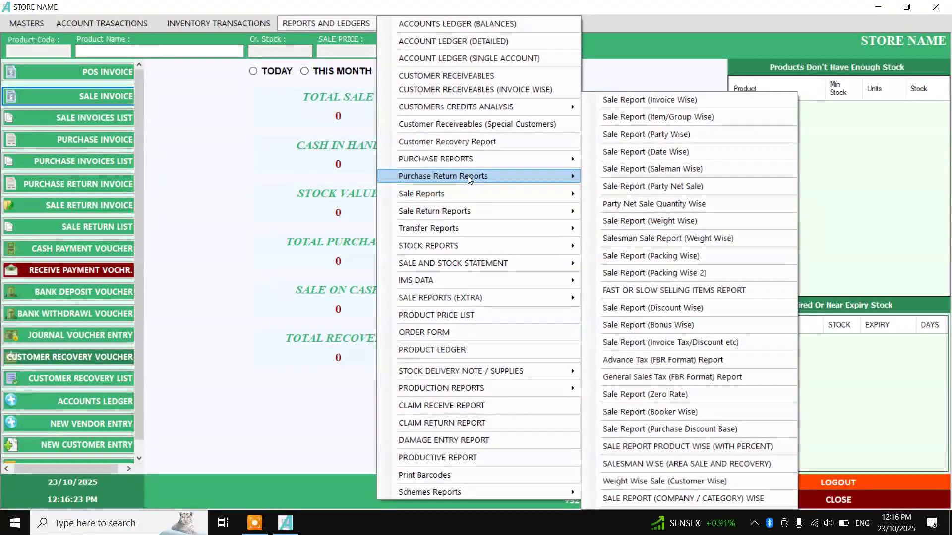
Browse the REPORTS AND LEDGERS, STATEMENTS, UTILITIES and OTHER SETTINGS menus, then close them
mouse_move(475, 391)
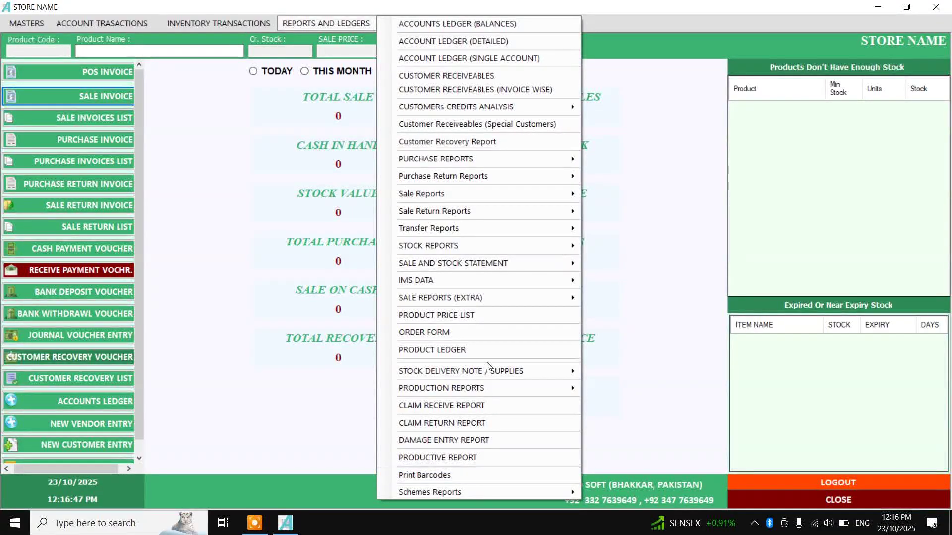
left_click(458, 23)
mouse_move(406, 23)
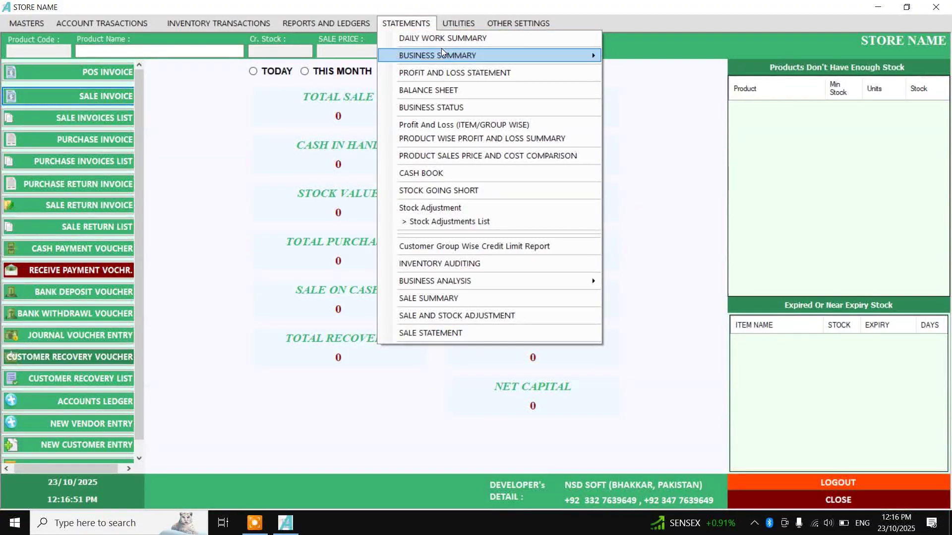
mouse_move(444, 52)
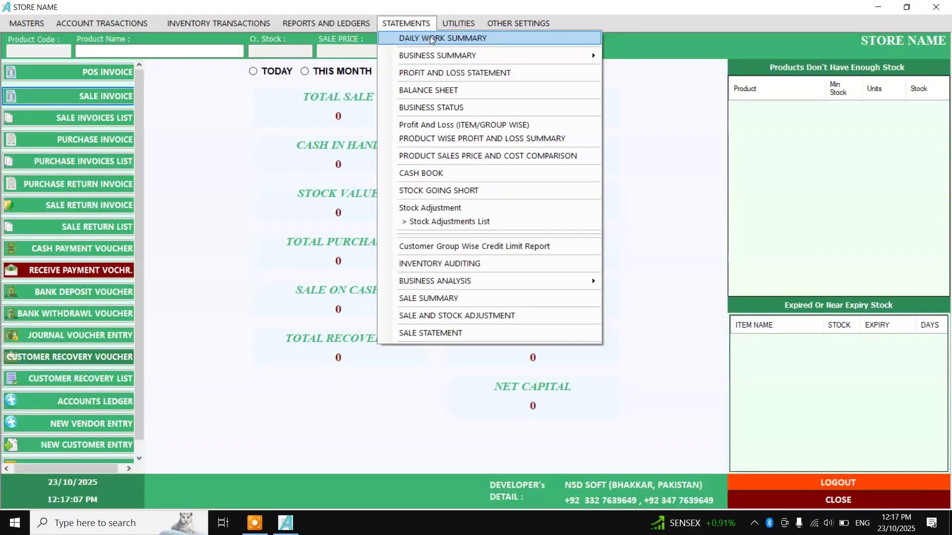
mouse_move(456, 24)
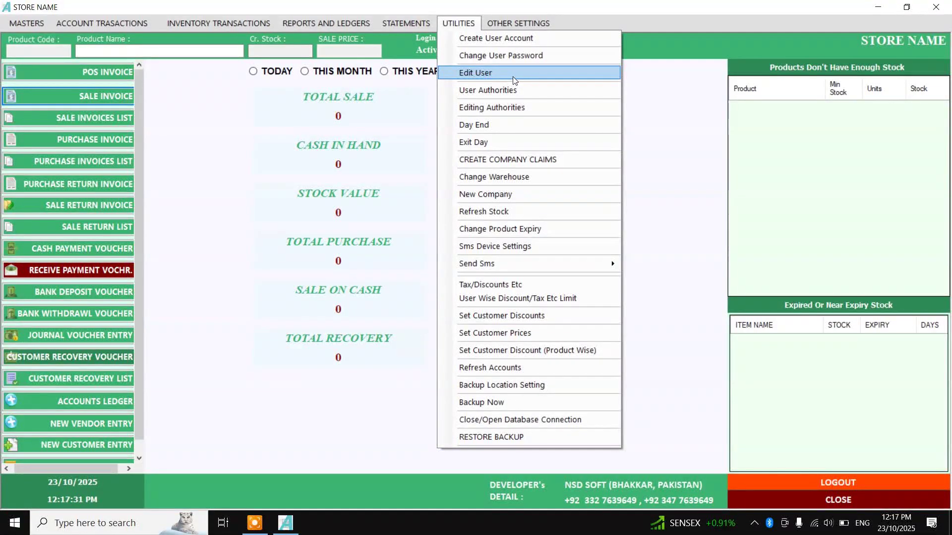
mouse_move(533, 25)
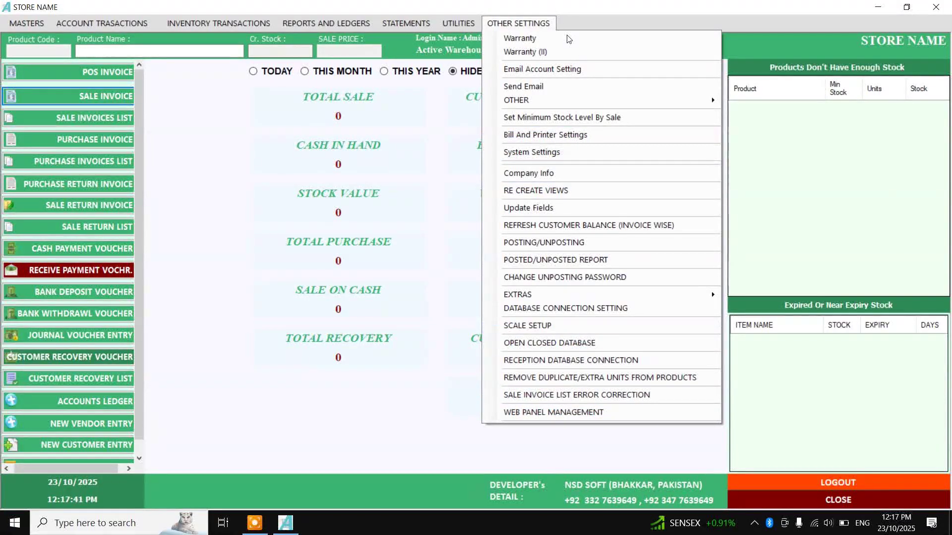
left_click(542, 25)
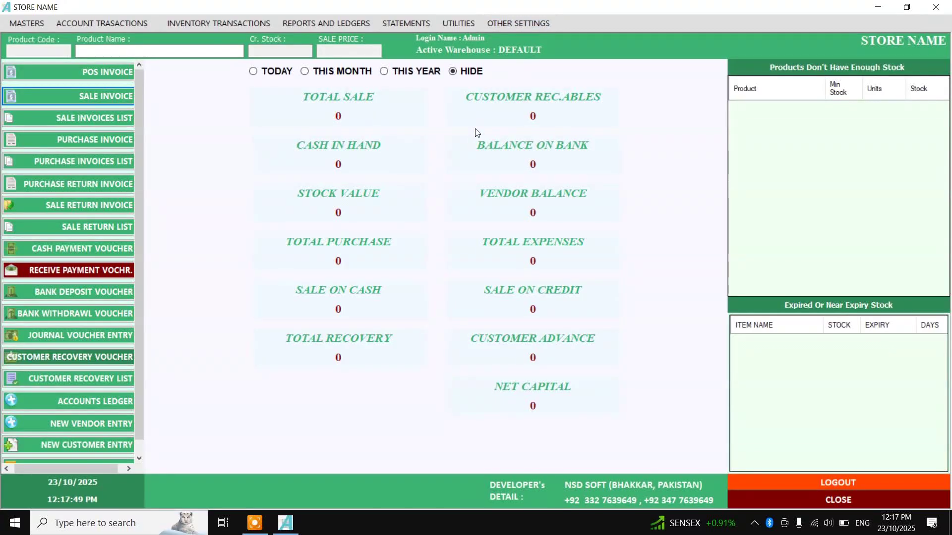
scroll(42, 243, "down", 1)
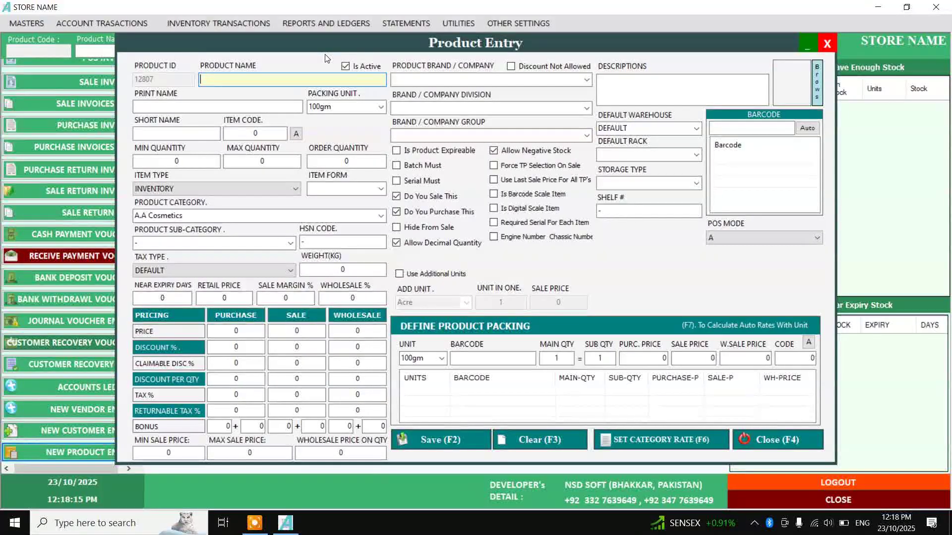
Enter NATIONAL BIRYANI MASLALA 78g as the product name and move to Print Name
type("NATIONAL")
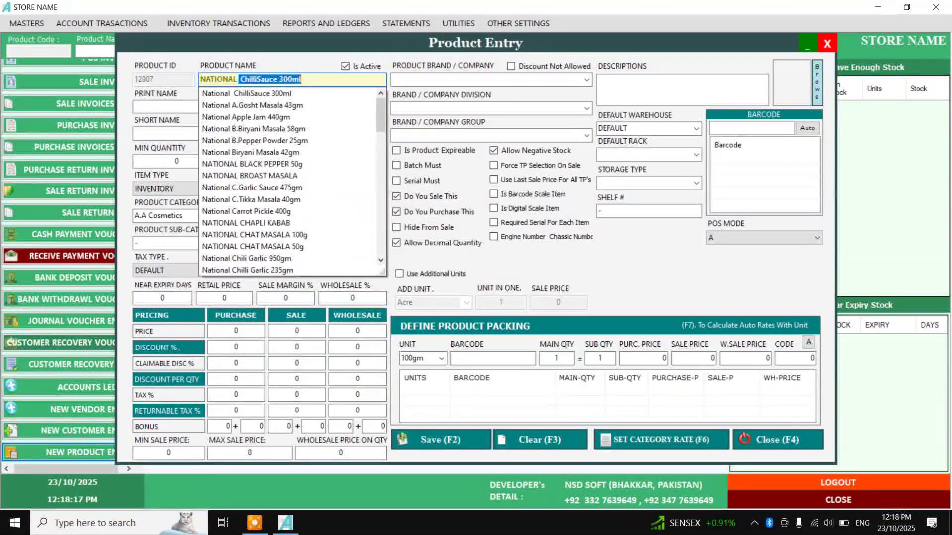
type(" BIRYANI A")
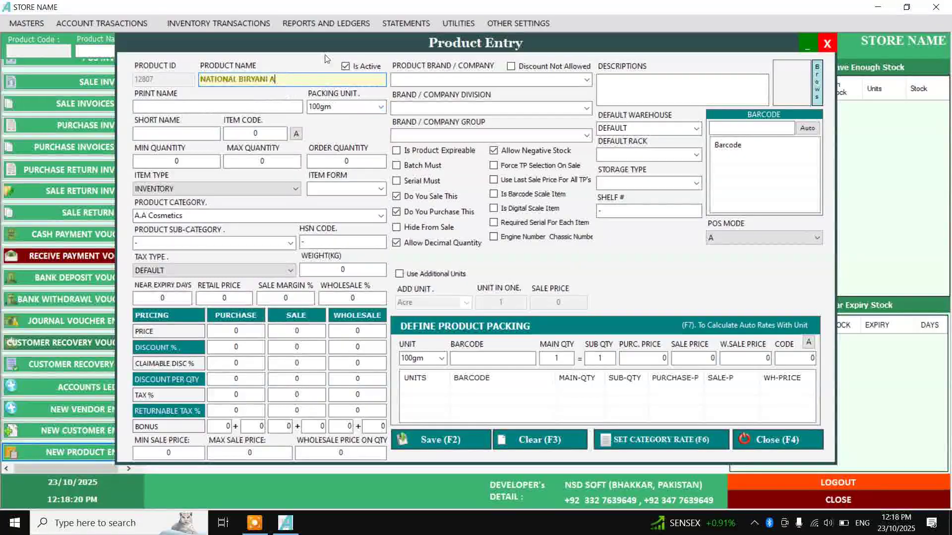
key("BackSpace")
type("MASL")
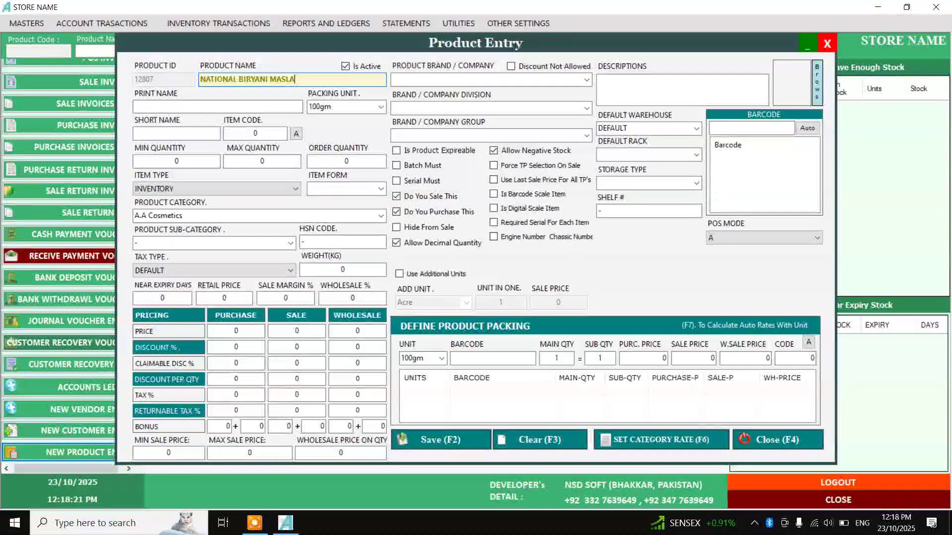
type("A 78g")
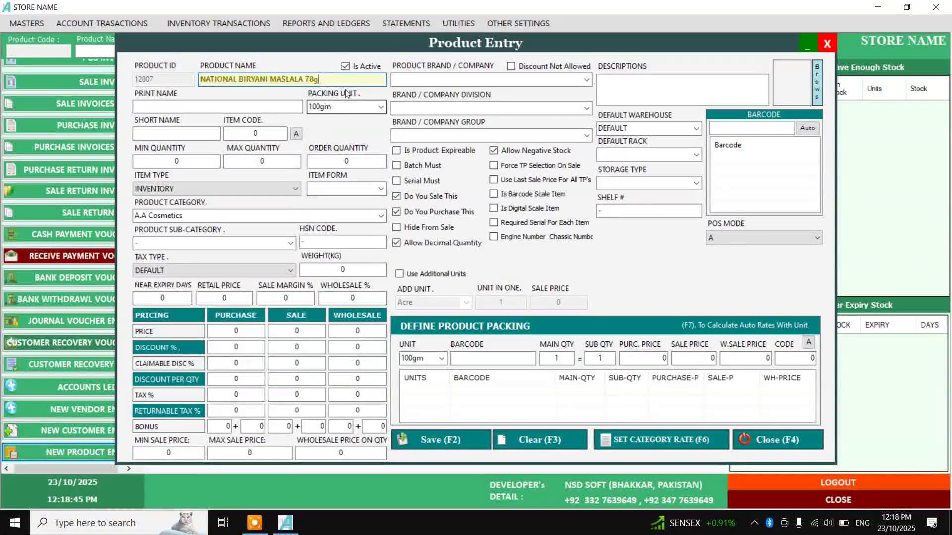
left_click(144, 108)
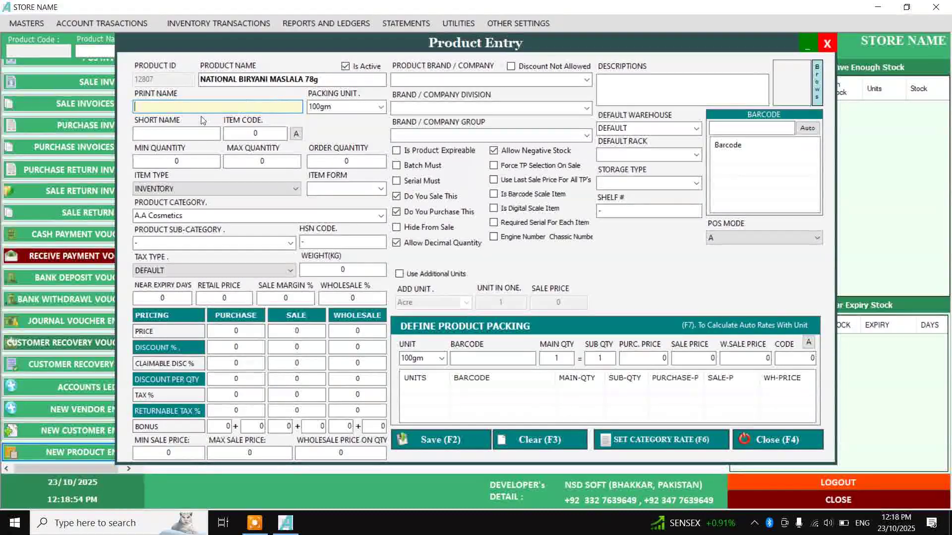
left_click(323, 79)
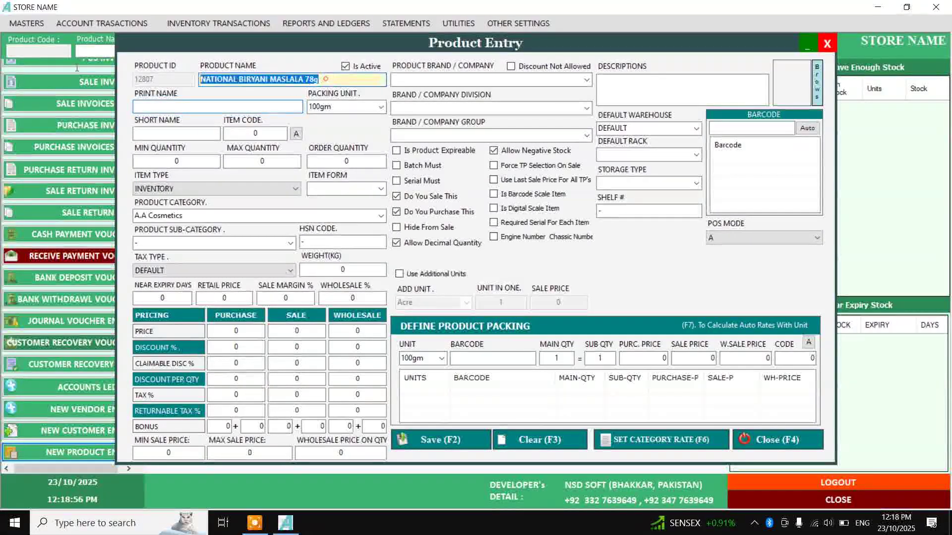
left_click(218, 107)
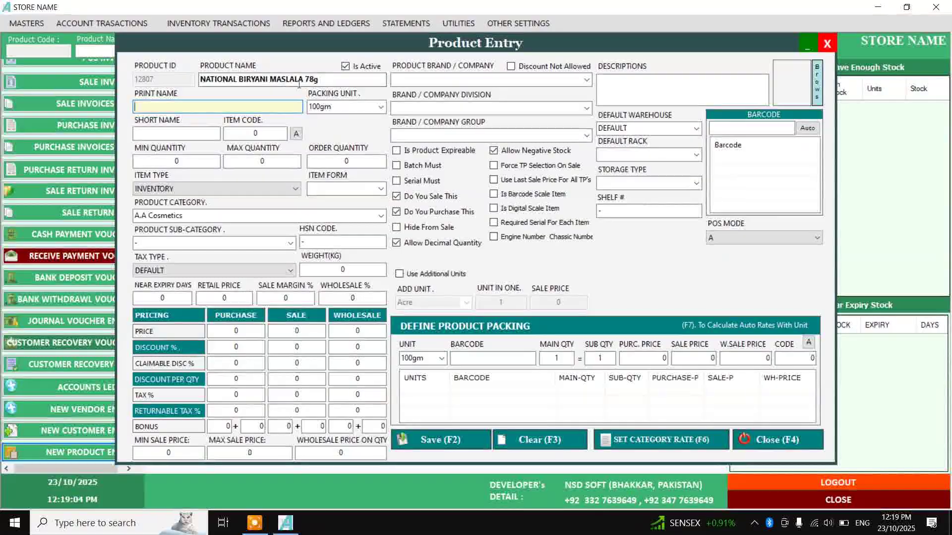
left_click(169, 105)
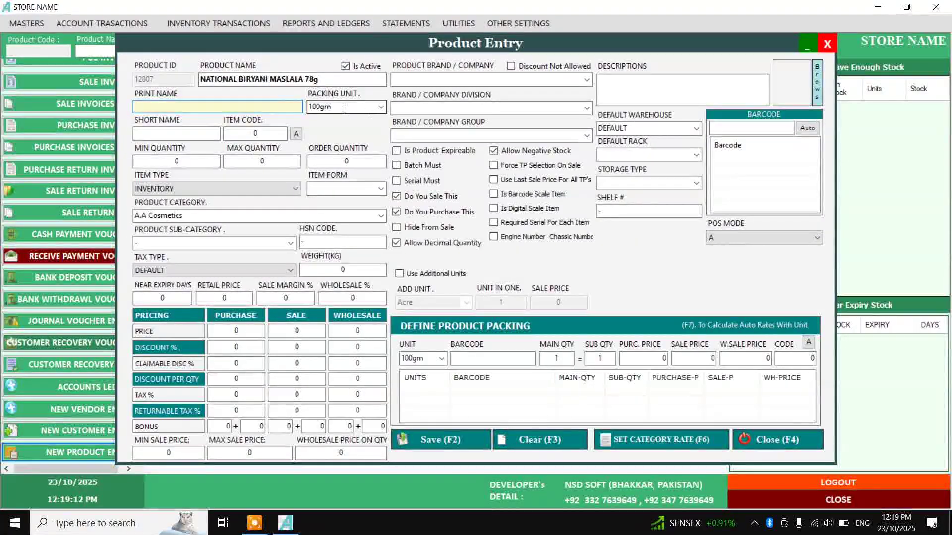
Set the product's packing unit to Pc
left_click(384, 111)
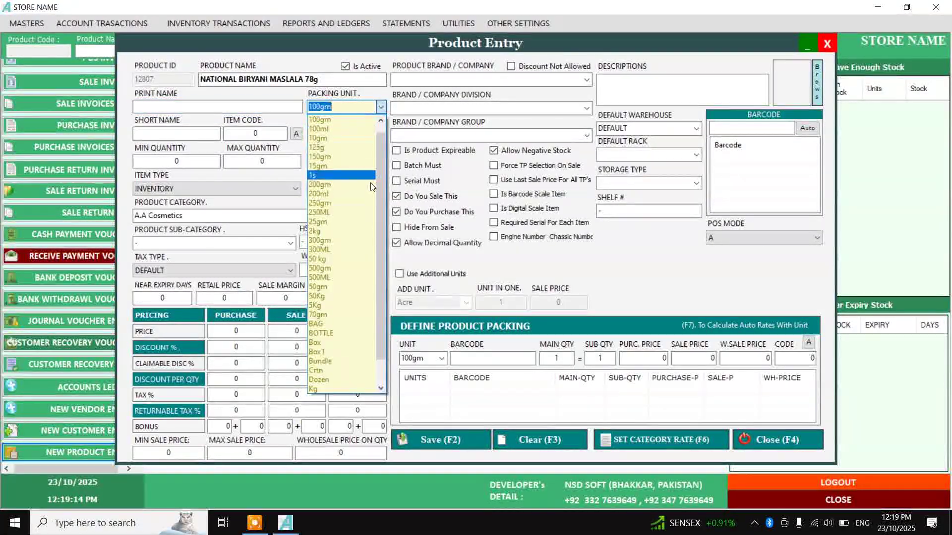
scroll(379, 325, "down", 1)
left_click(347, 372)
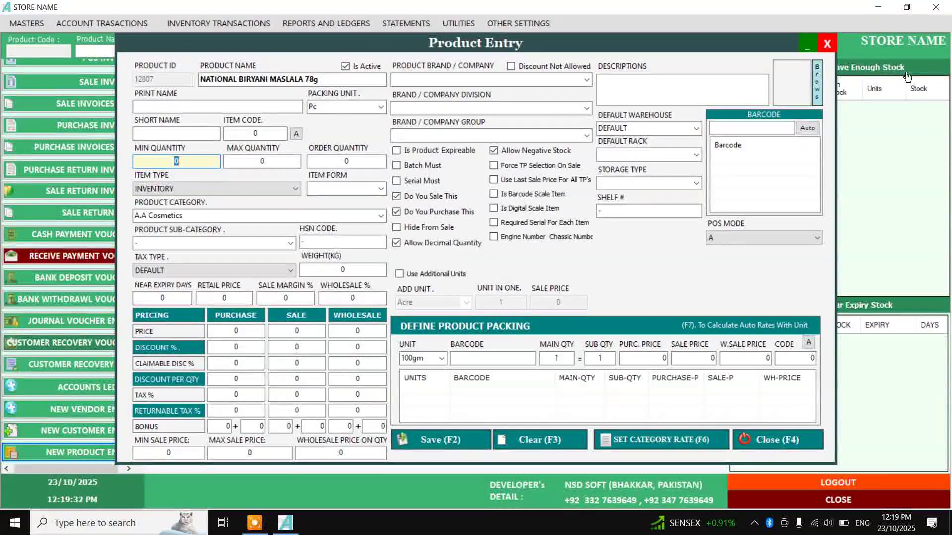
Auto-generate item code 2008 for the product
left_click_drag(711, 50, 564, 51)
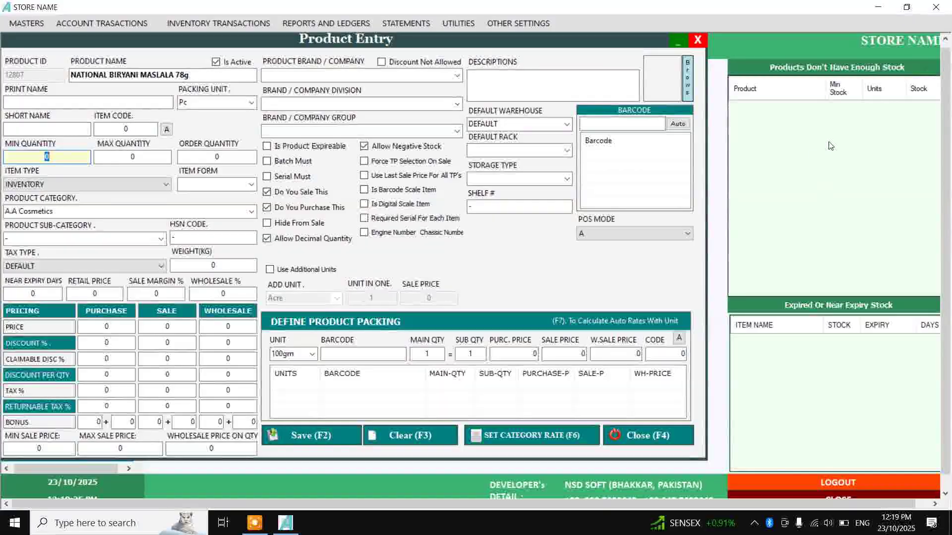
left_click_drag(460, 45, 567, 55)
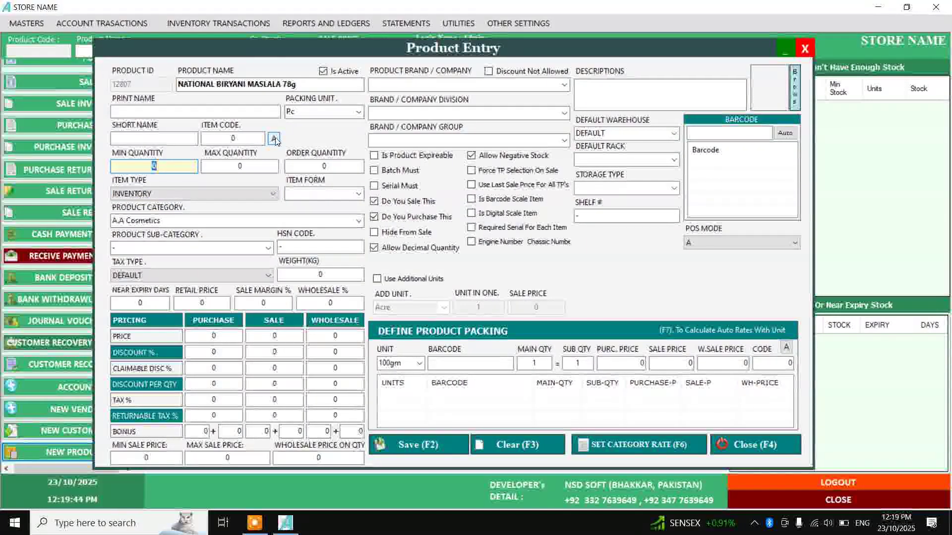
left_click(273, 138)
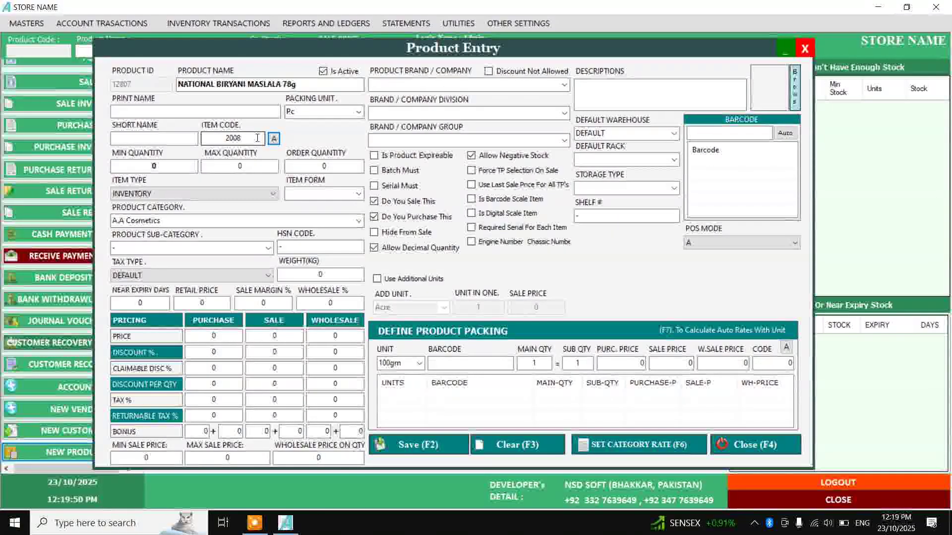
double_click(255, 138)
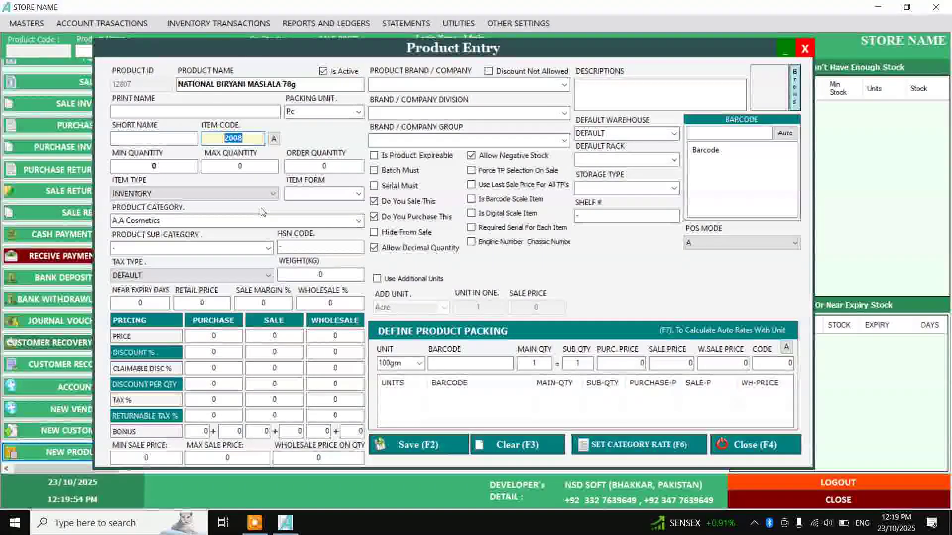
left_click(213, 332)
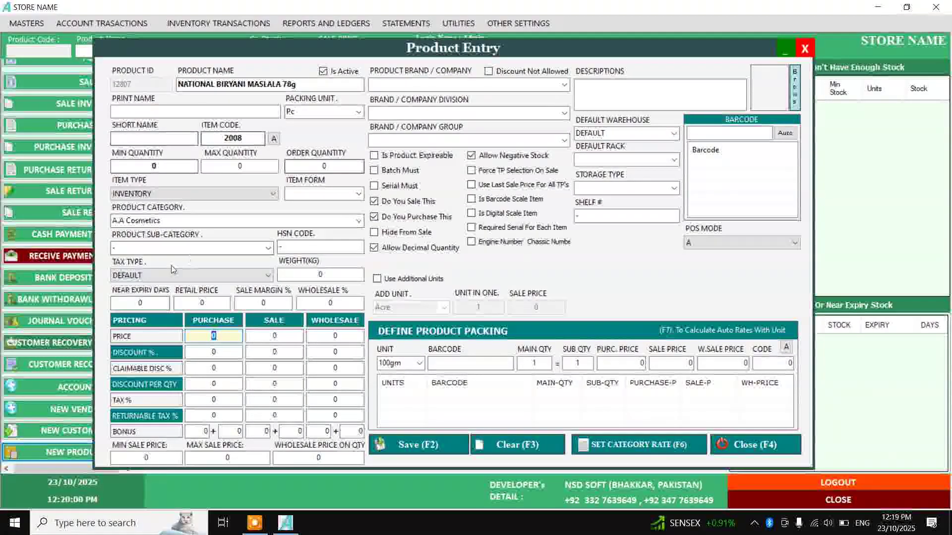
Add a new category named NATIONAL and select it as the product category
left_click(358, 221)
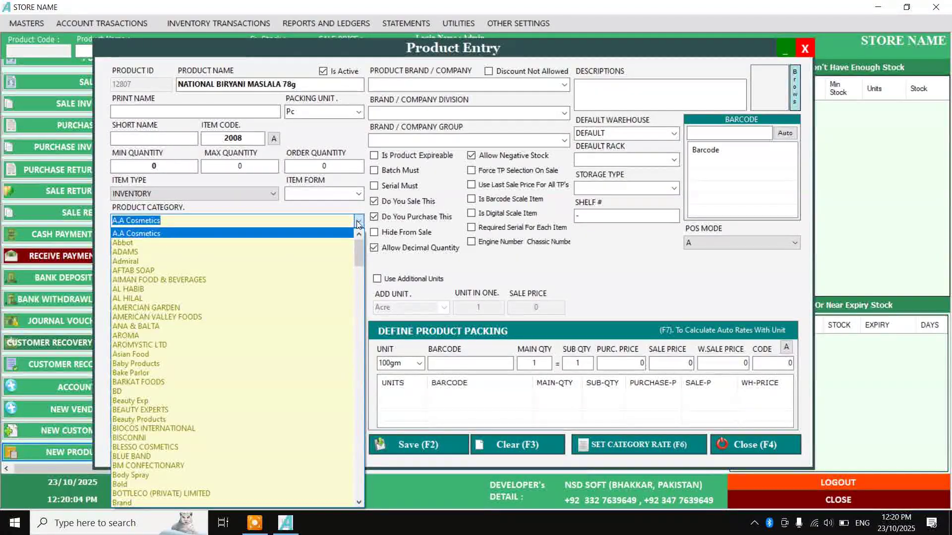
mouse_move(359, 254)
left_mouse_down()
mouse_move(365, 367)
mouse_move(371, 244)
left_mouse_up()
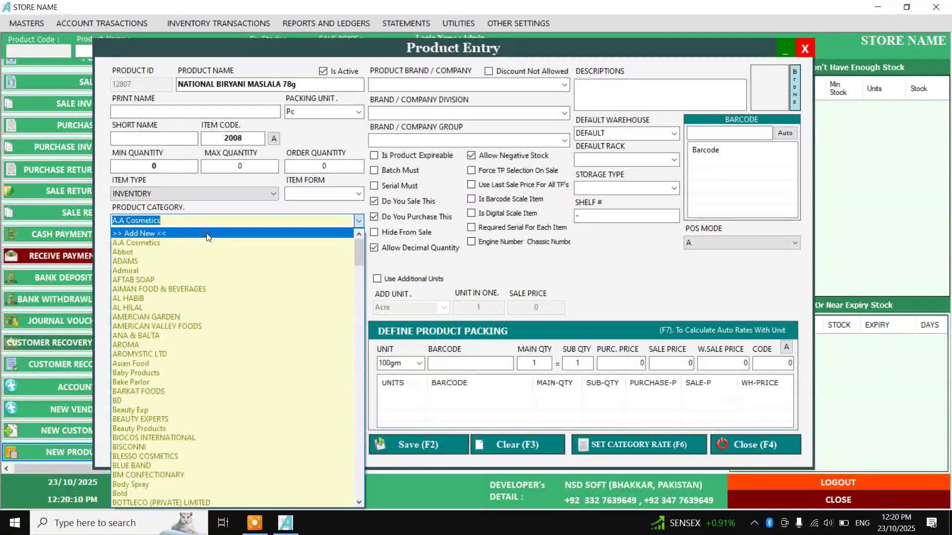
left_click(207, 234)
type("NATI")
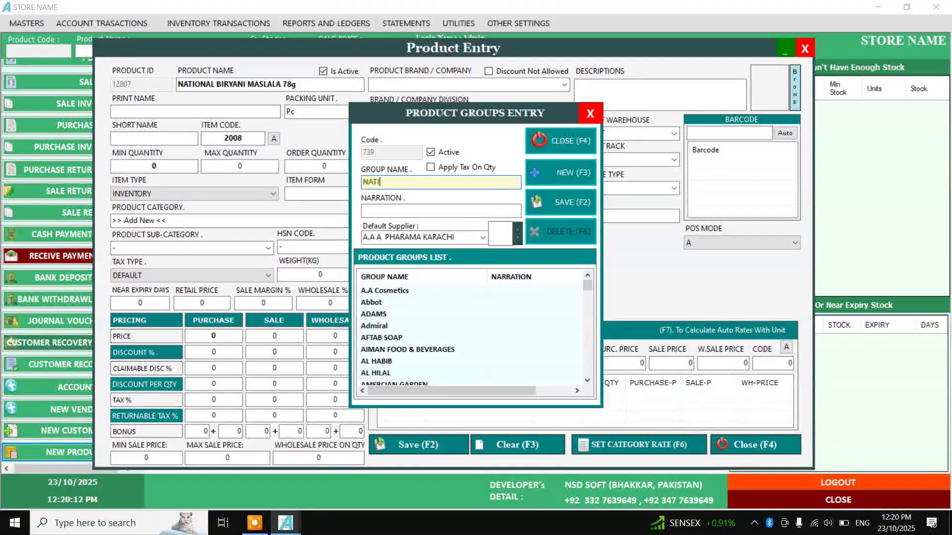
type("ONAL")
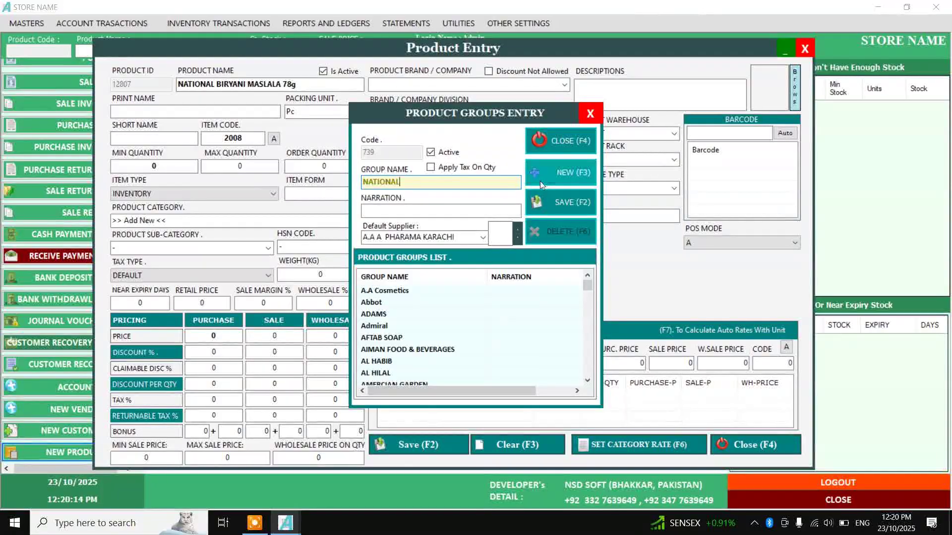
left_click(560, 202)
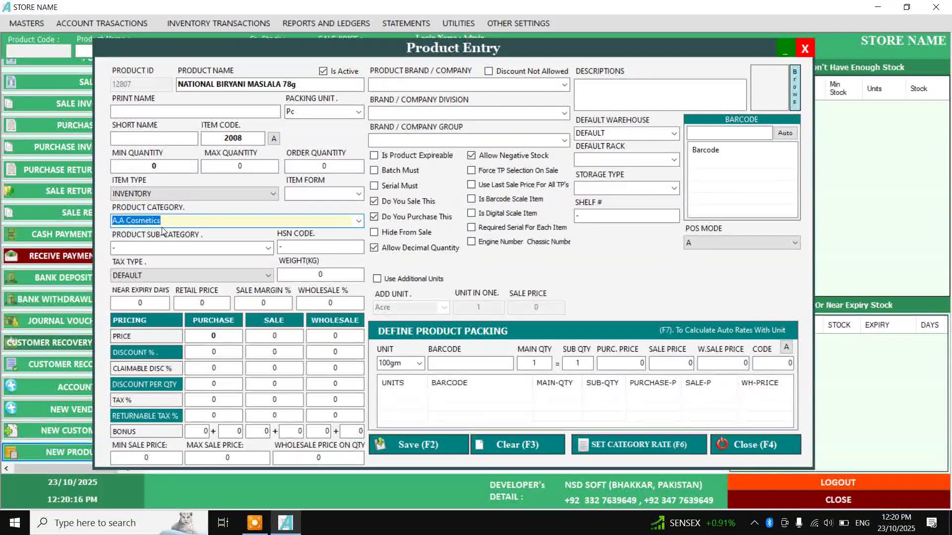
type("NA")
key("Down")
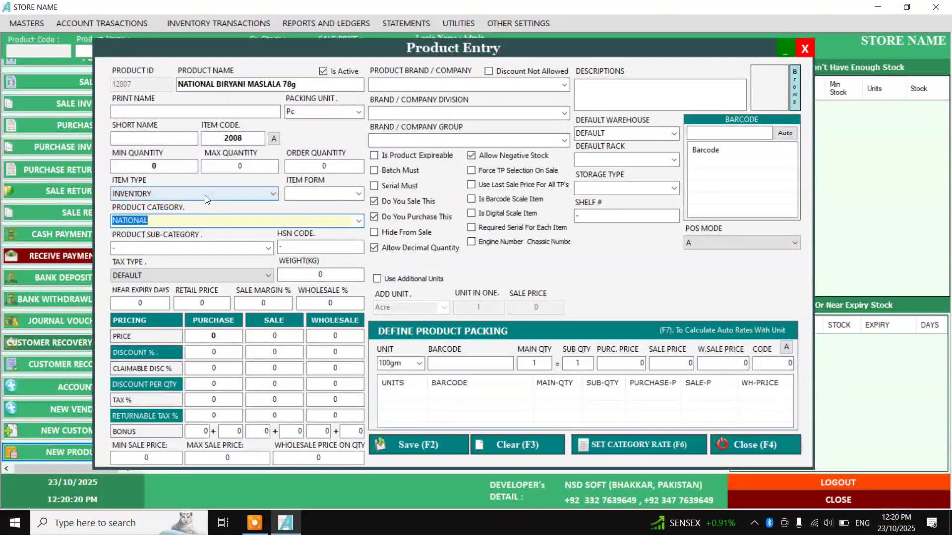
left_click(231, 335)
Enter a purchase price of 200 and advance to the Sale Price cell
left_click(281, 335)
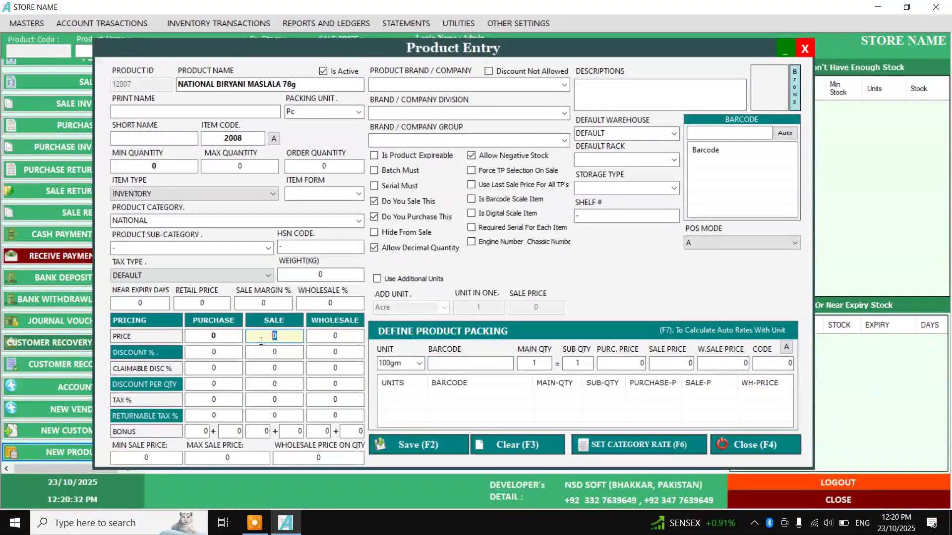
left_click(213, 337)
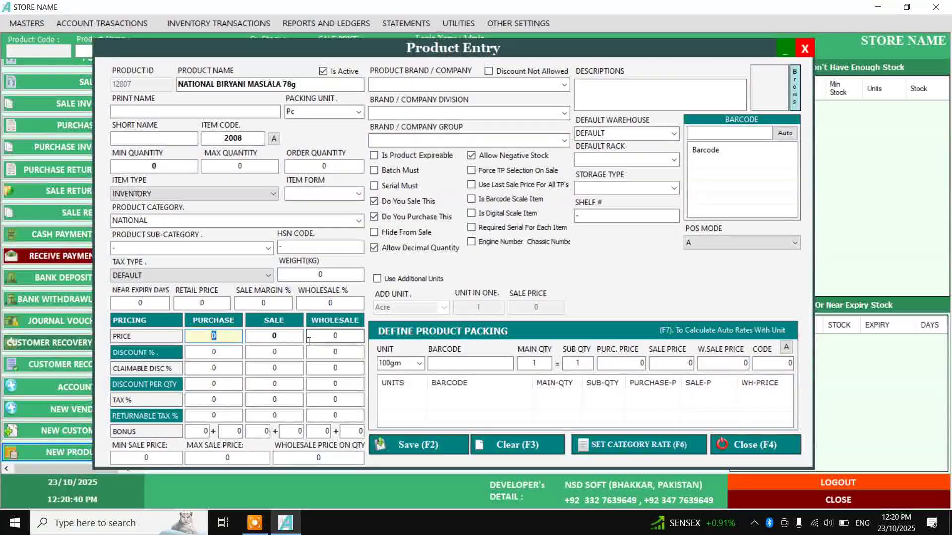
type("200")
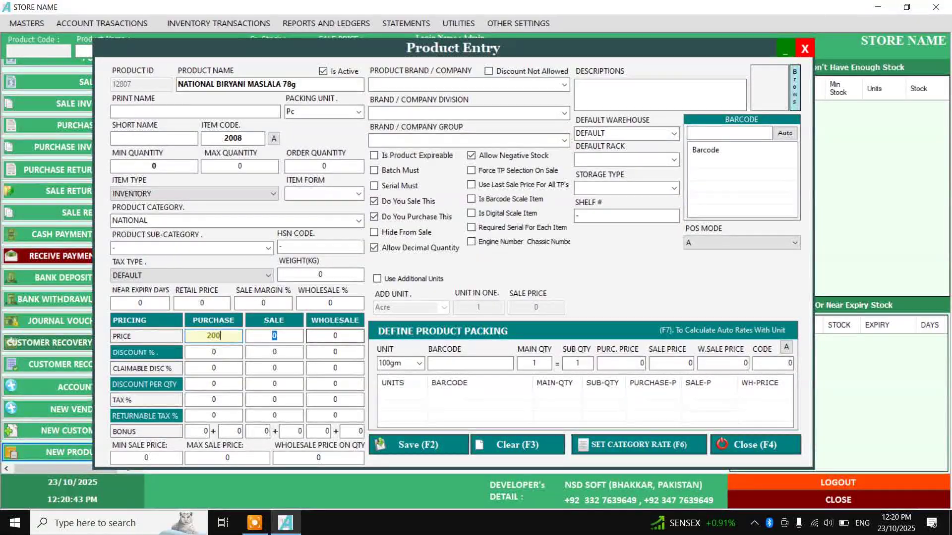
key("Tab")
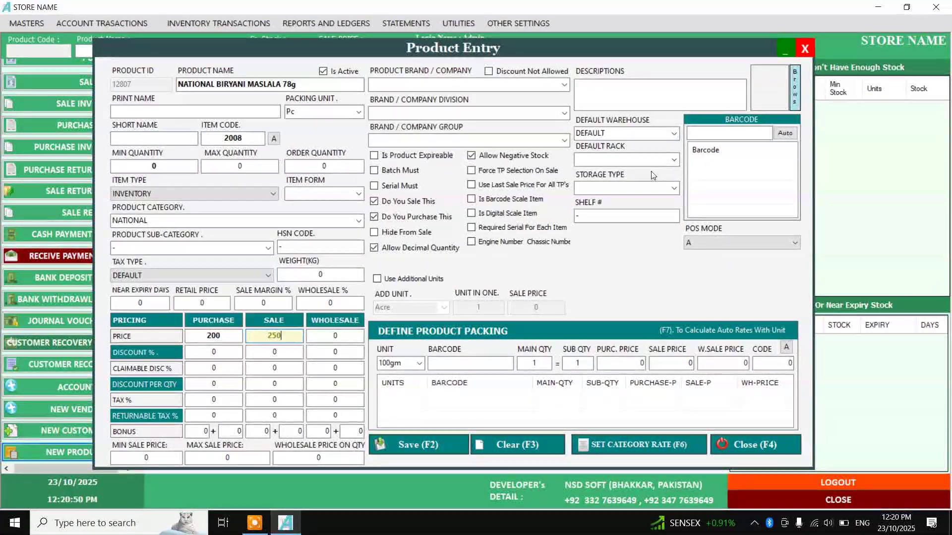
left_click(733, 134)
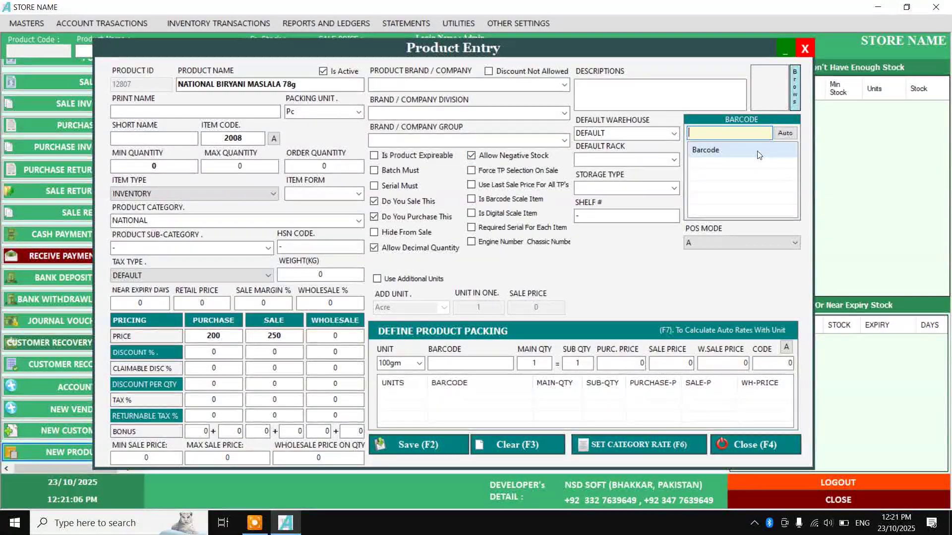
left_click(738, 168)
left_click(734, 132)
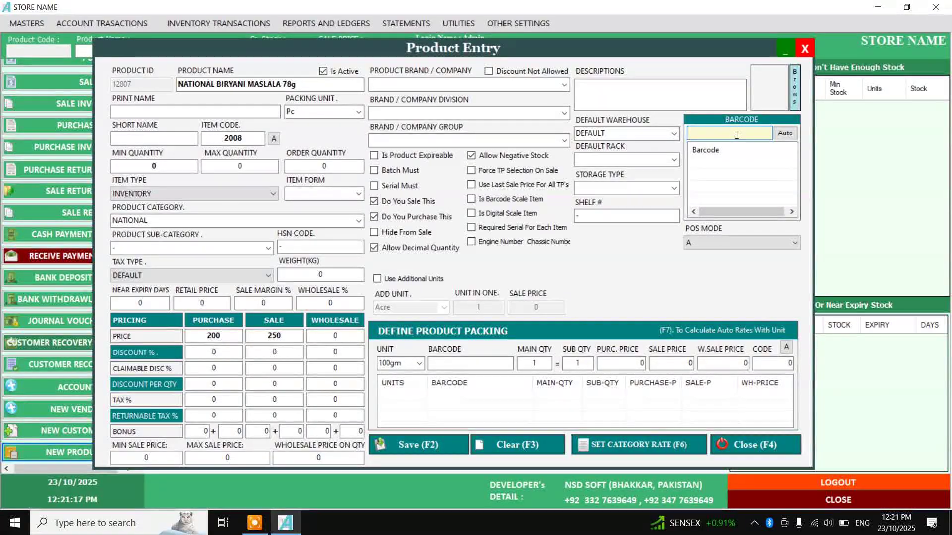
type("620514008721")
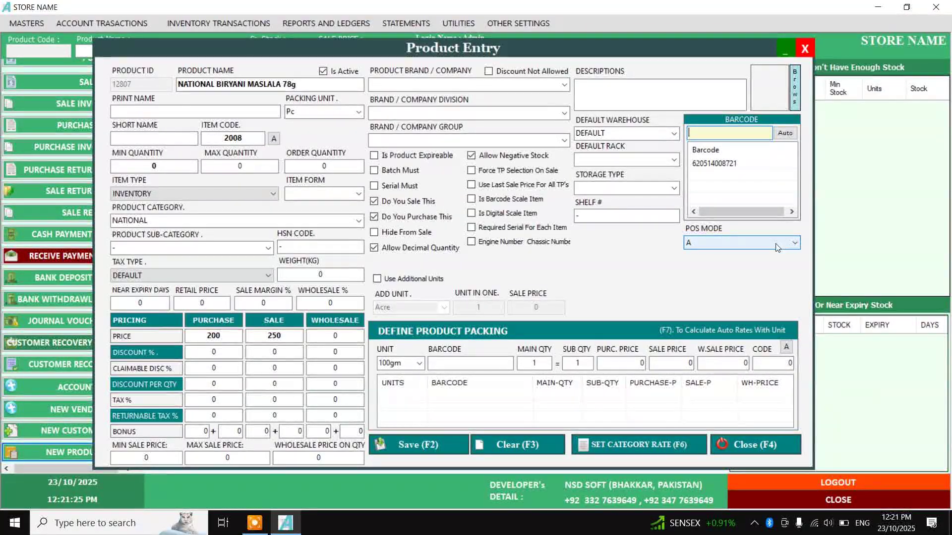
left_click(713, 242)
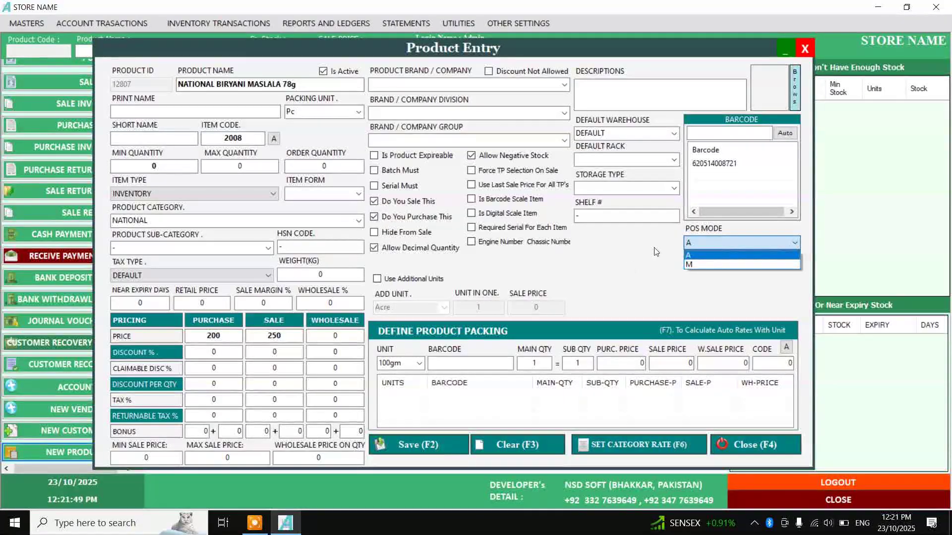
left_click(699, 255)
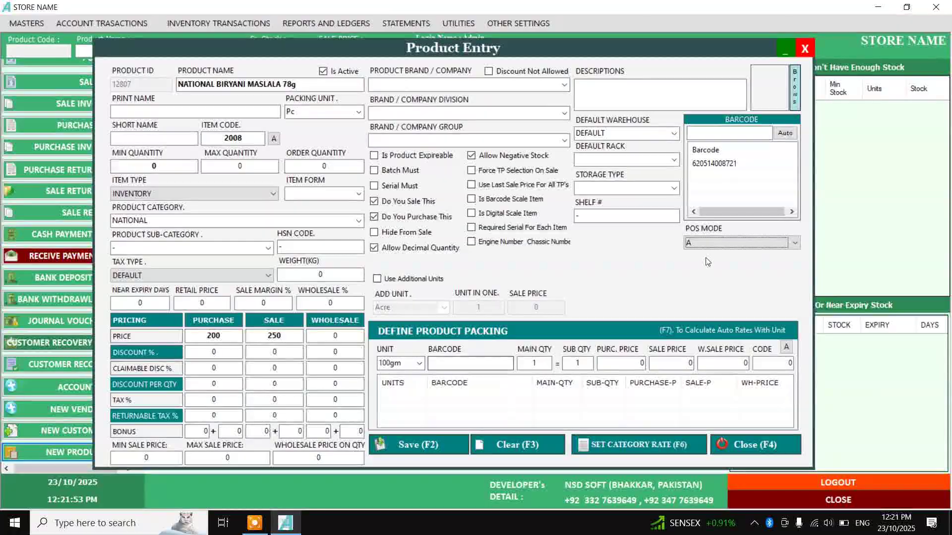
left_click(418, 445)
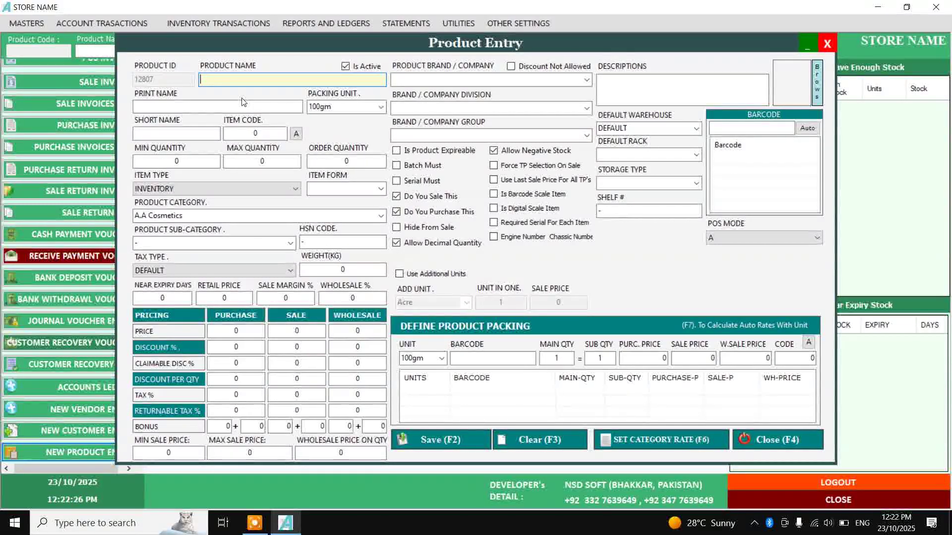
Pick JAM-E-SHIRIN 800ml as the product name with Pc packing unit
type("JAM Apple National 200g")
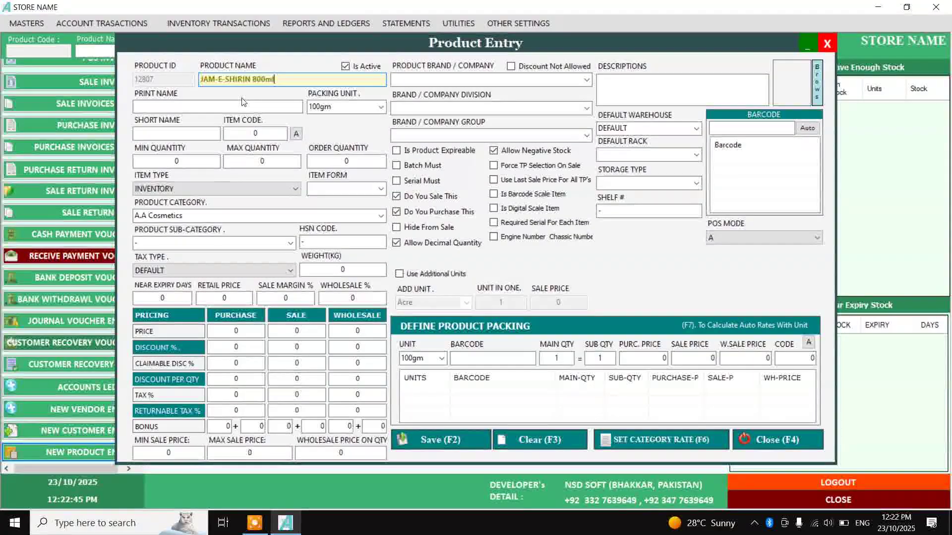
key("Return")
type("pc")
key("Return")
key("Return")
key("Return")
key("Return")
key("Return")
key("Return")
key("Return")
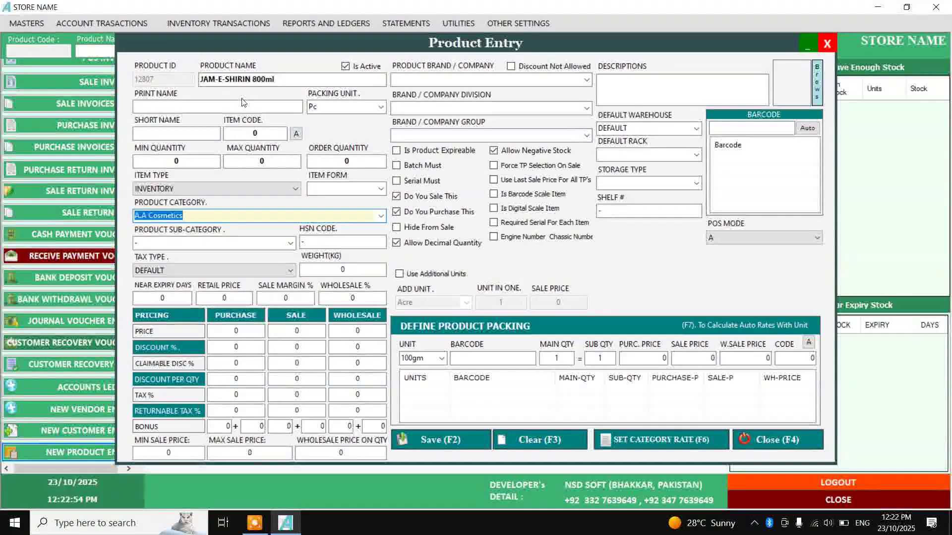
Set category Qarshi Industry, purchase price 350 and sale price 400
key("q")
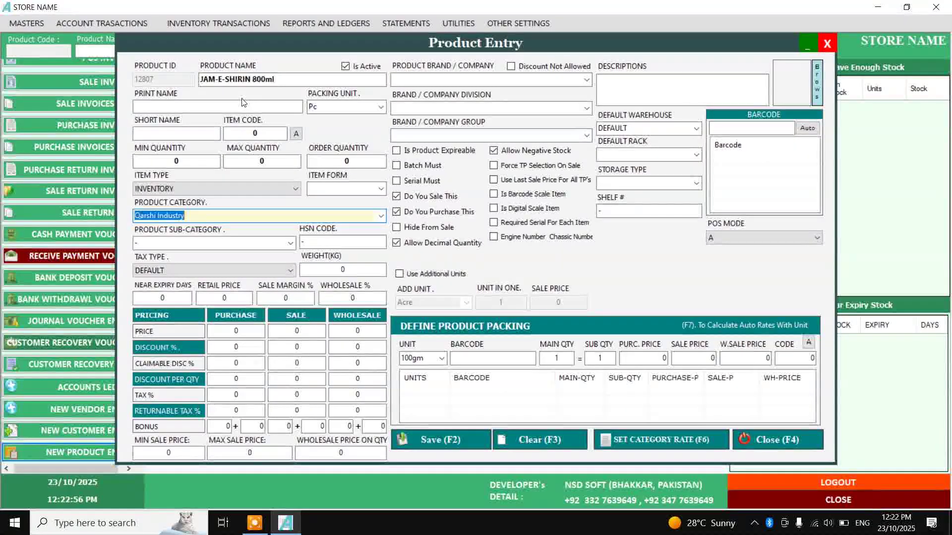
key("Return")
key("Return")
key("Return")
key("Return")
key("Return")
key("Return")
key("Return")
key("Return")
key("Return")
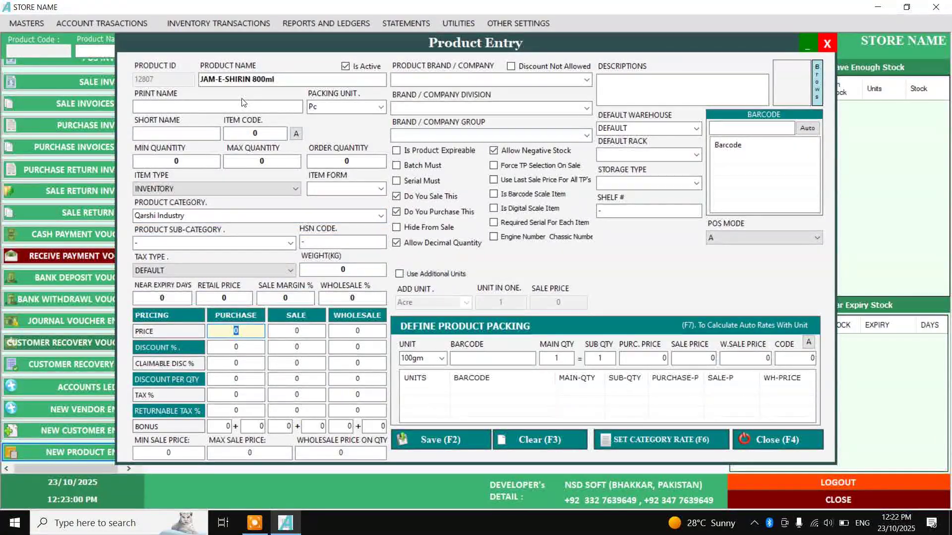
key("Return")
type("400")
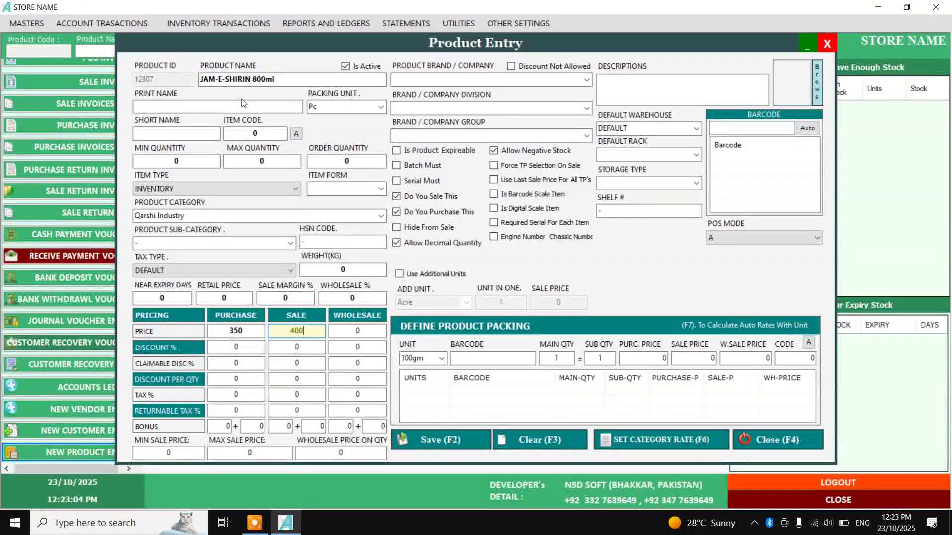
left_click(758, 125)
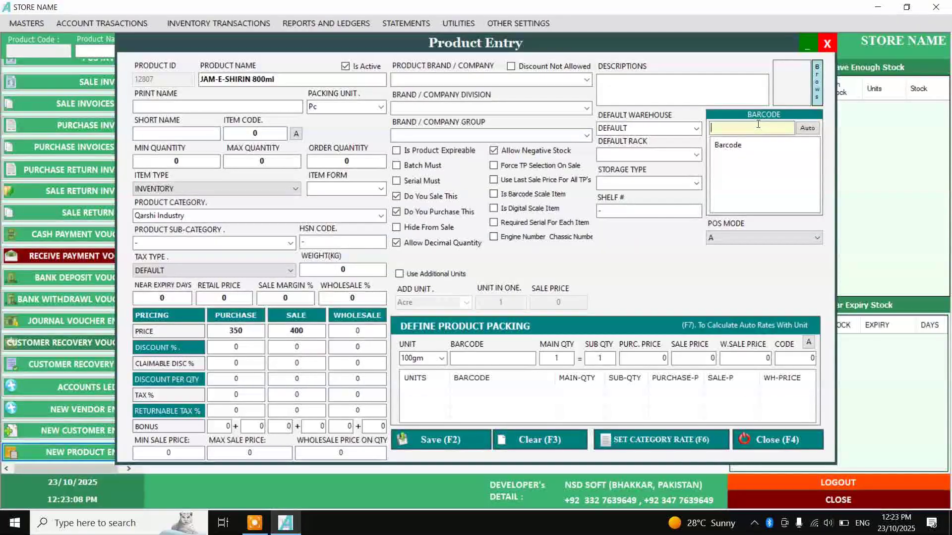
type("855434000016")
key("Return")
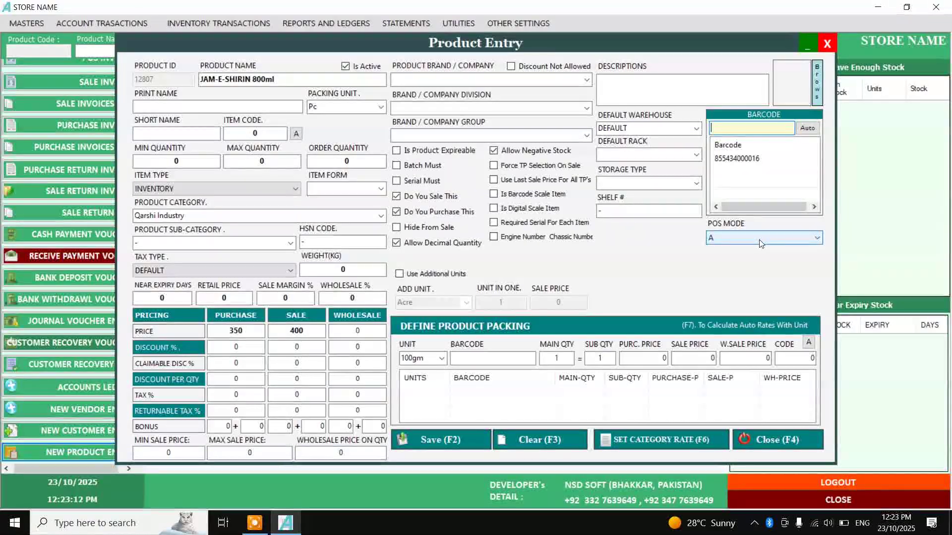
left_click(437, 440)
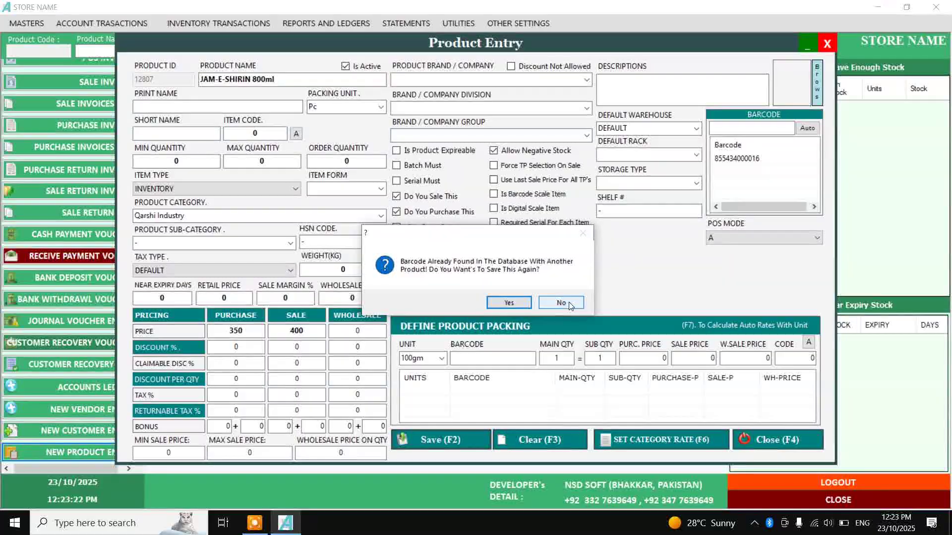
left_click(508, 300)
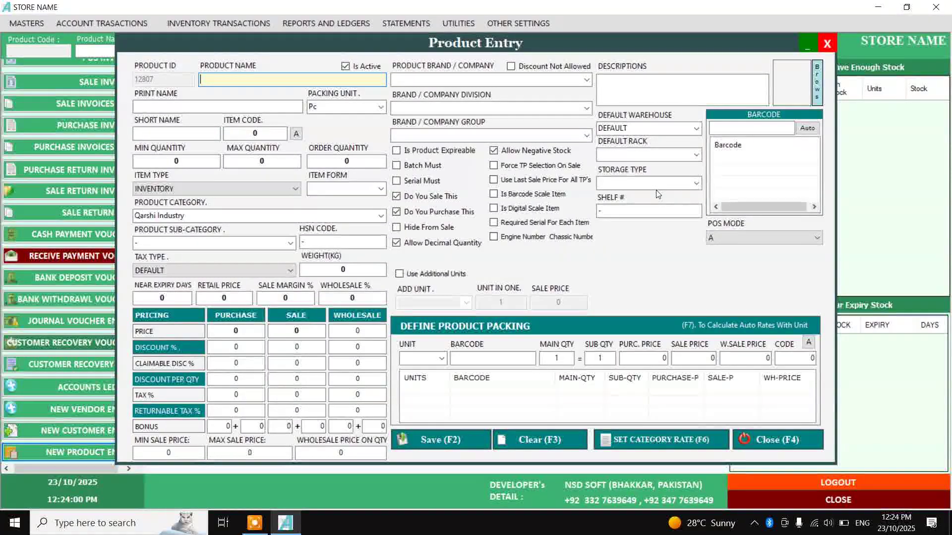
Enter the product name SOOPER BISCUTS SP, accepting the SOOPER BISCUTS suggestion and correcting the ending
type("SOOPER BISCUTS S/")
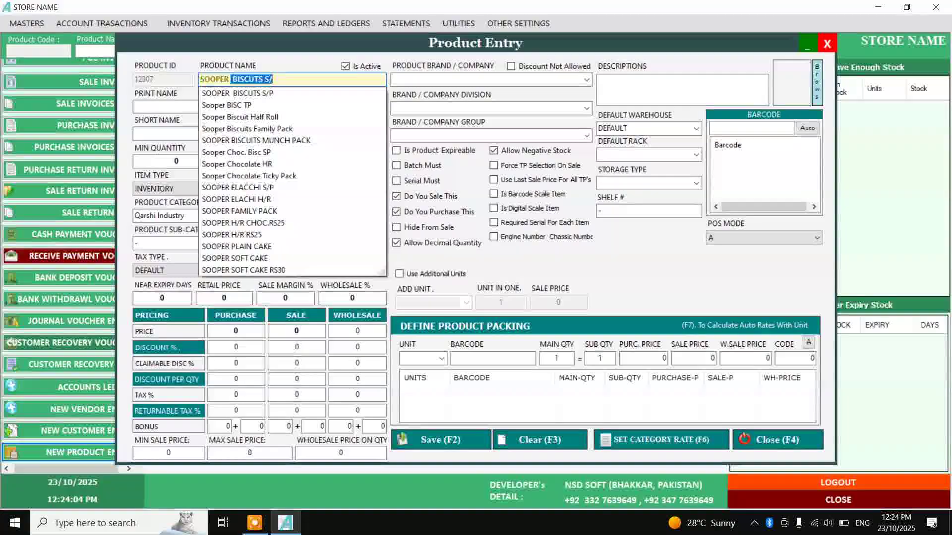
key("Right")
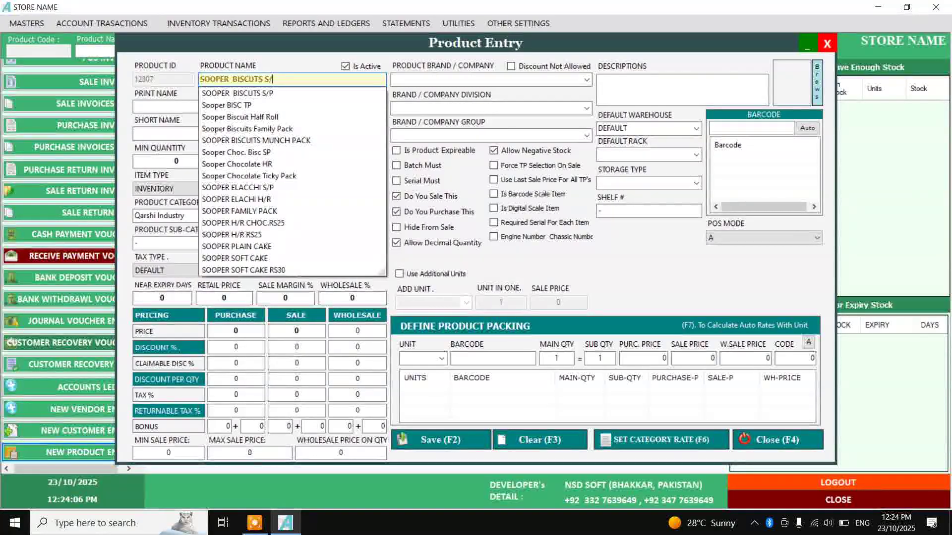
key("BackSpace")
key("BackSpace")
type("MP")
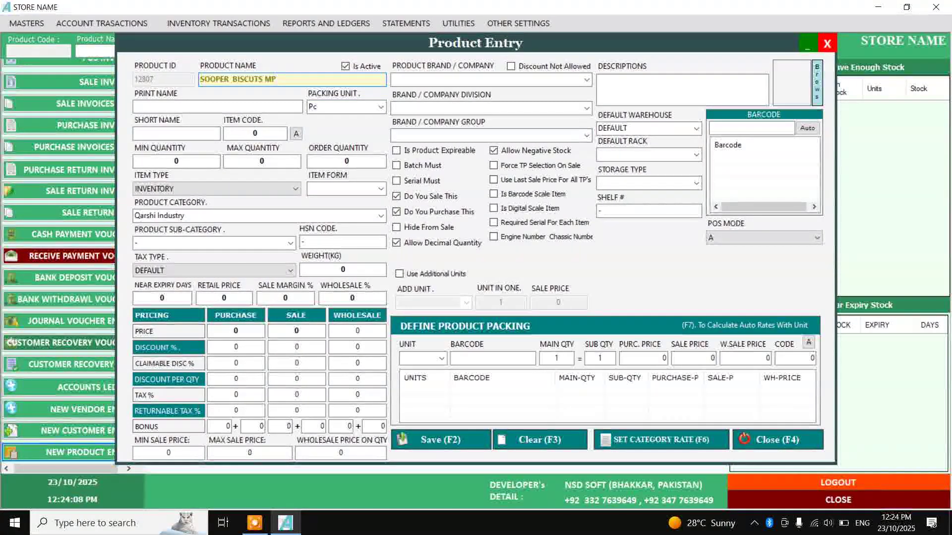
key("BackSpace")
key("BackSpace")
type("SP")
key("Return")
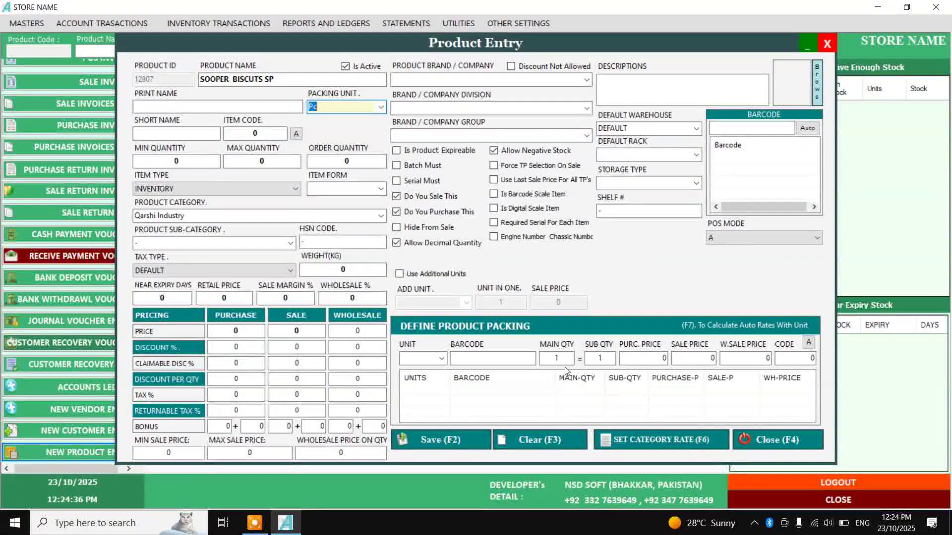
Change the product category from Qarshi Industry to LU, leaving prices at 0
left_click(557, 358)
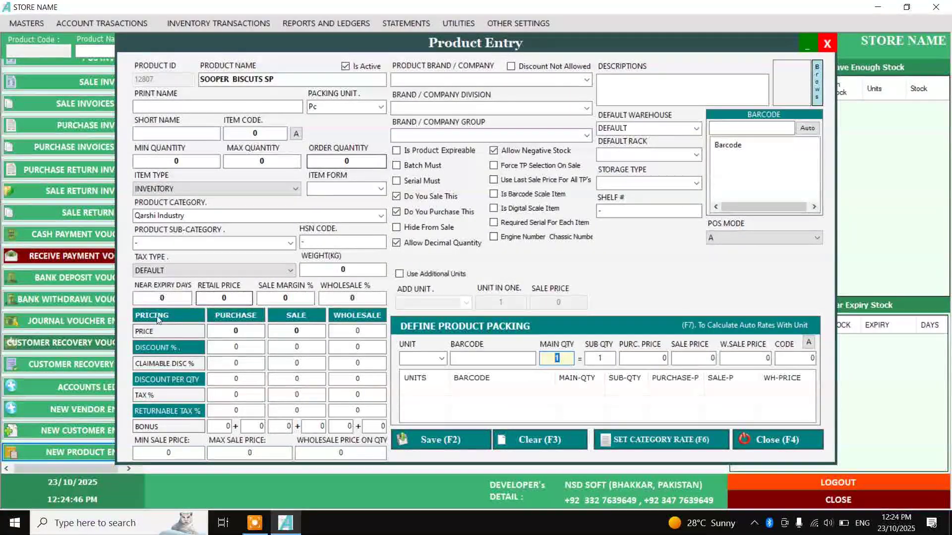
left_click(240, 329)
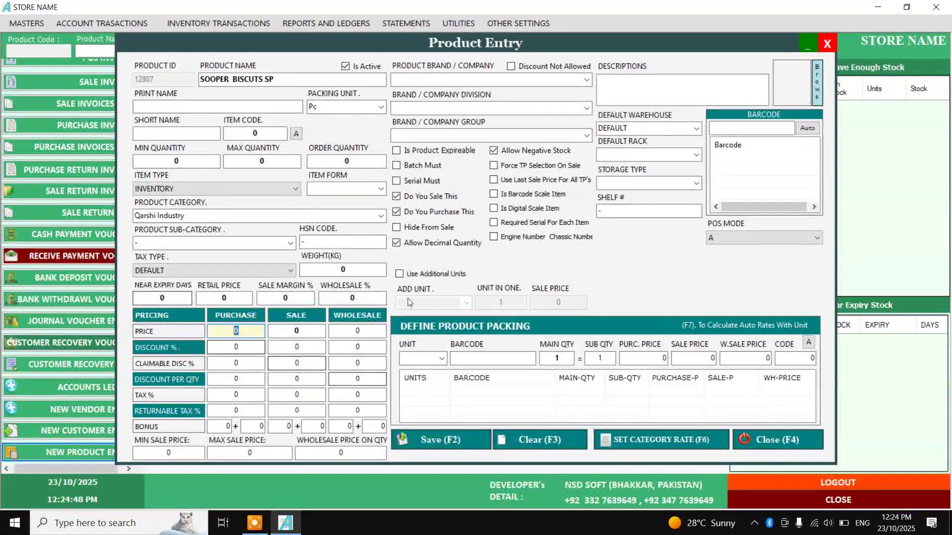
left_click(226, 213)
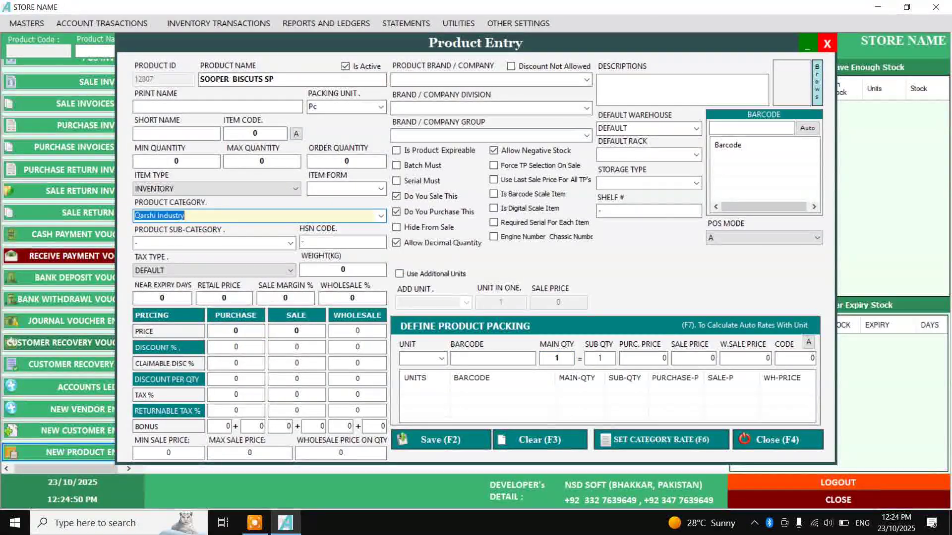
left_click(227, 214)
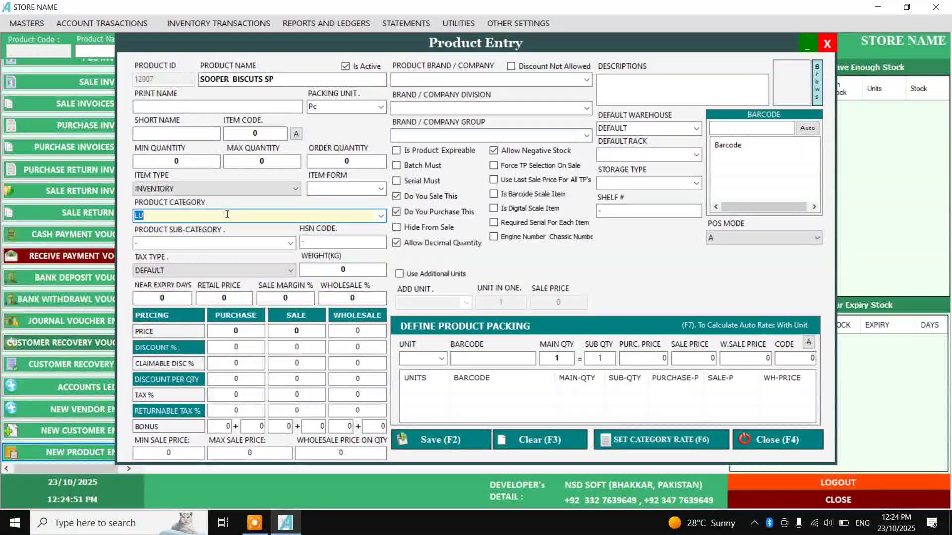
left_click(247, 329)
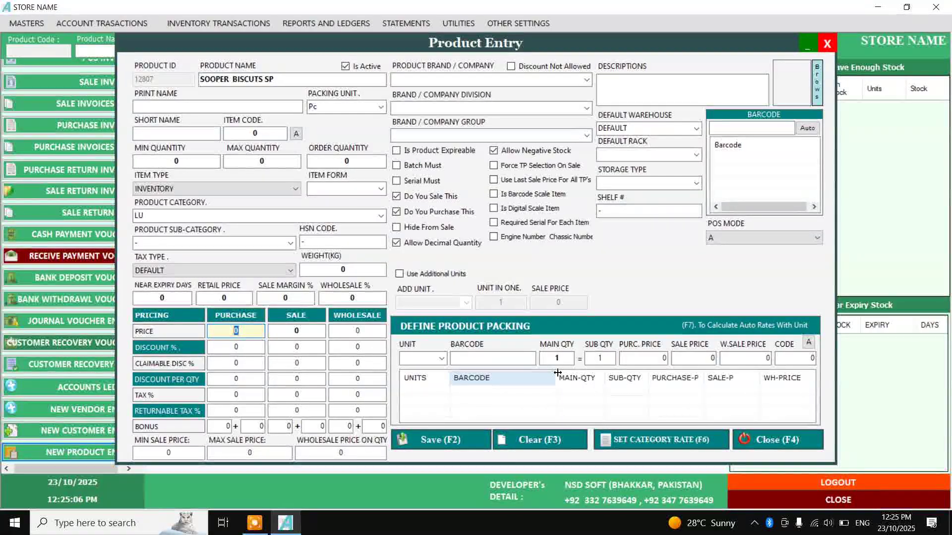
left_click(441, 358)
left_click(749, 128)
type("465546")
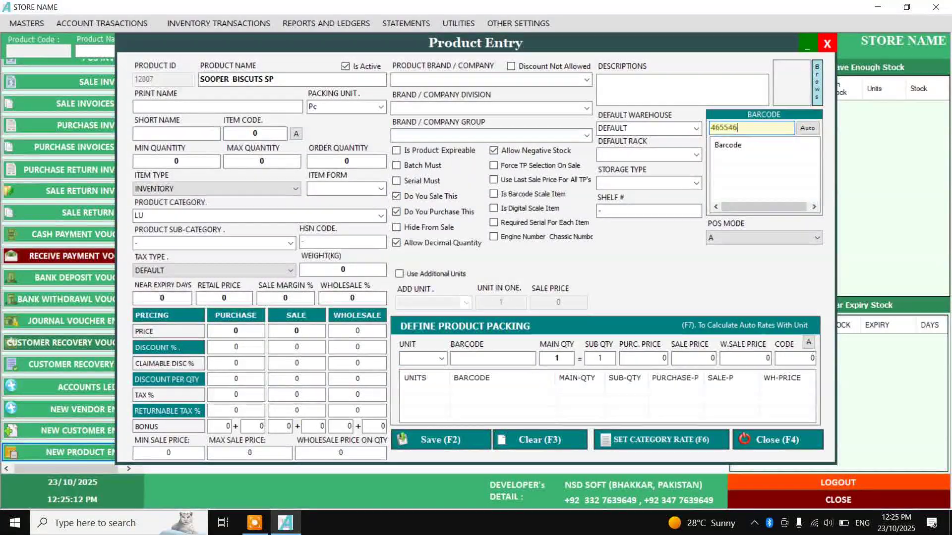
type("4845645")
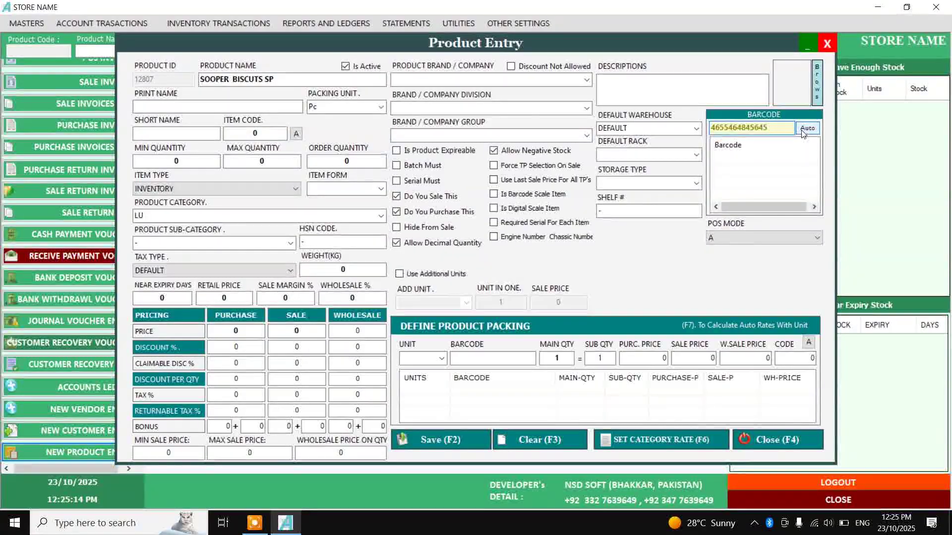
left_click(800, 131)
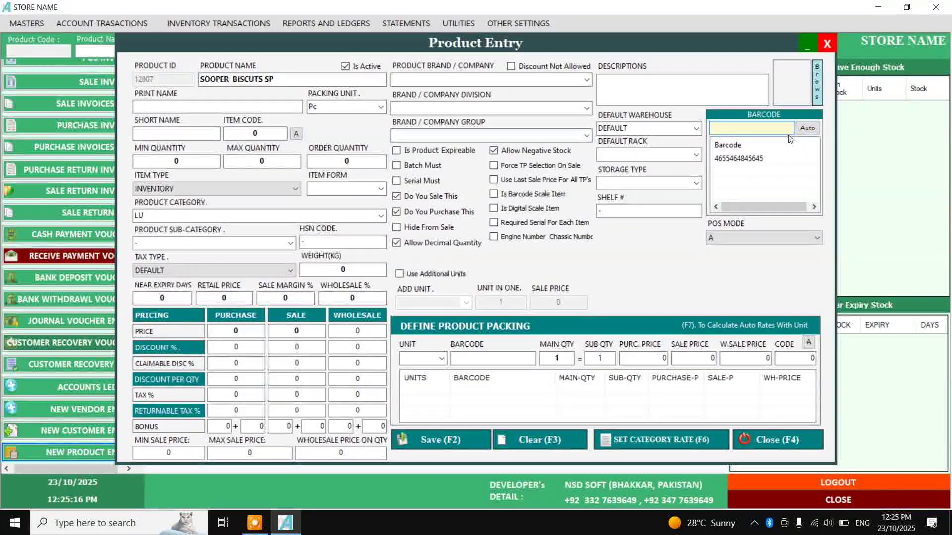
left_click(760, 154)
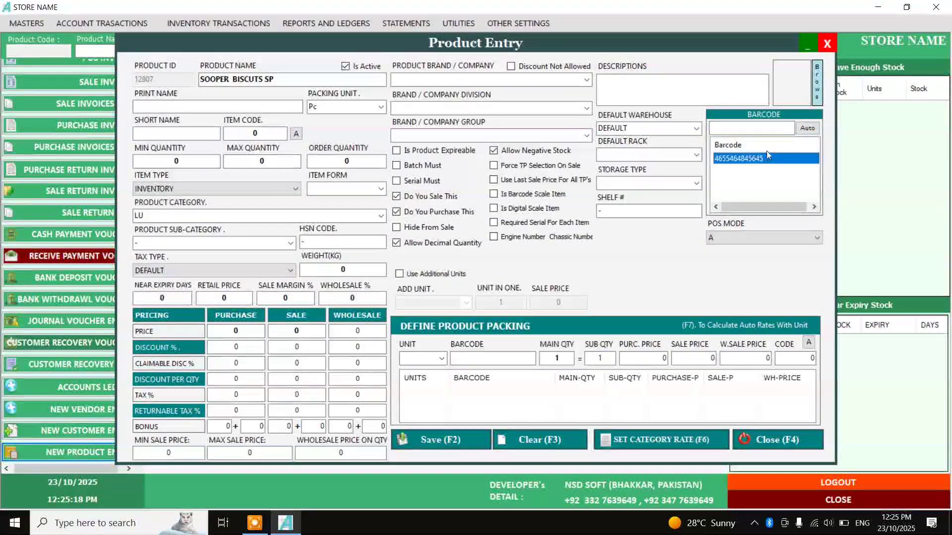
key("Delete")
left_click(815, 126)
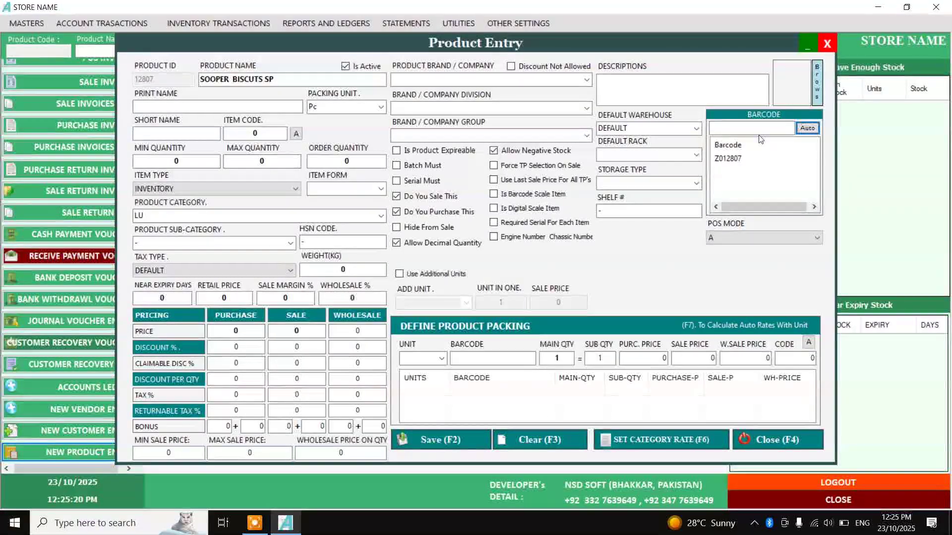
left_click(735, 159)
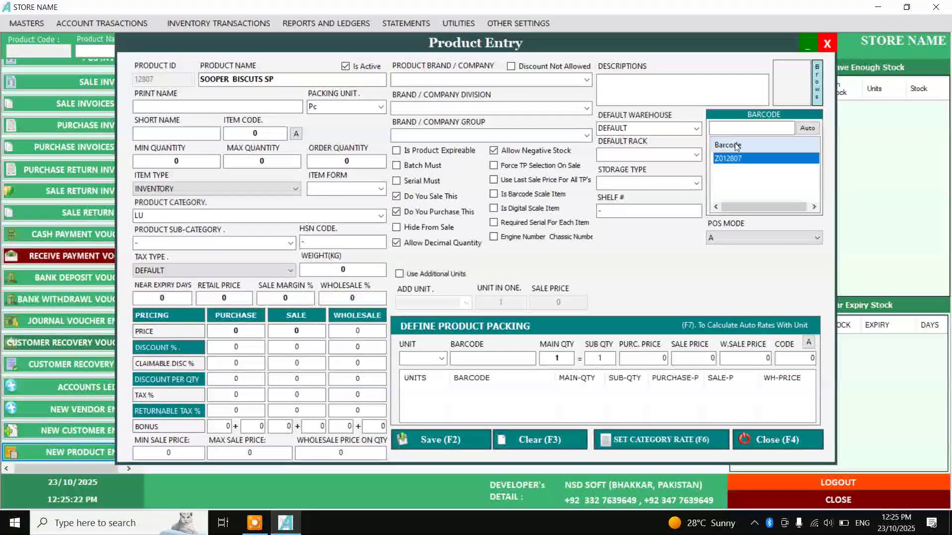
key("Delete")
left_click(740, 127)
type("445645645645")
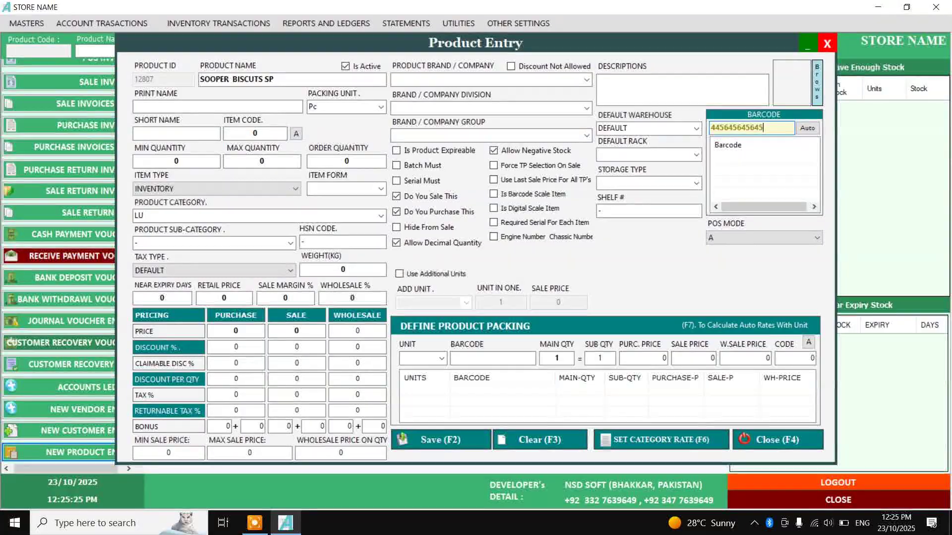
key("Return")
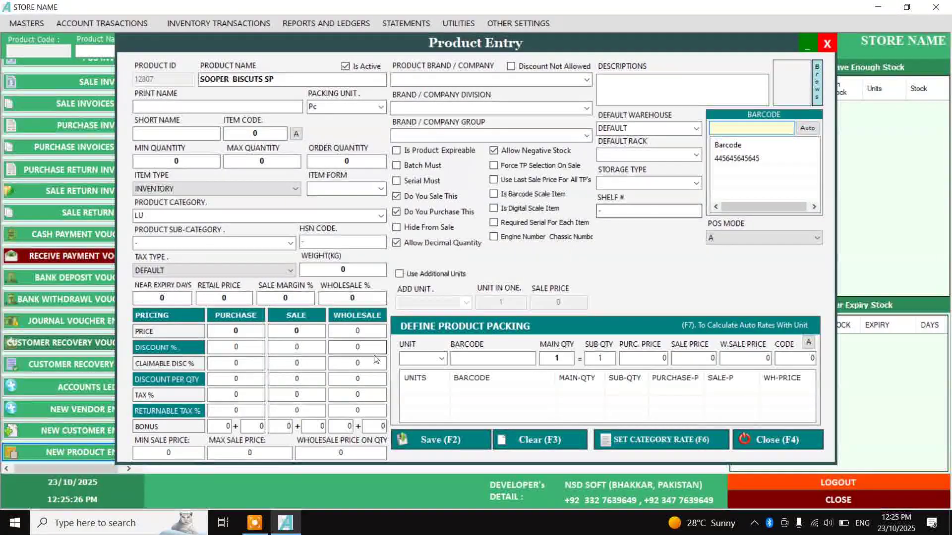
left_click(441, 358)
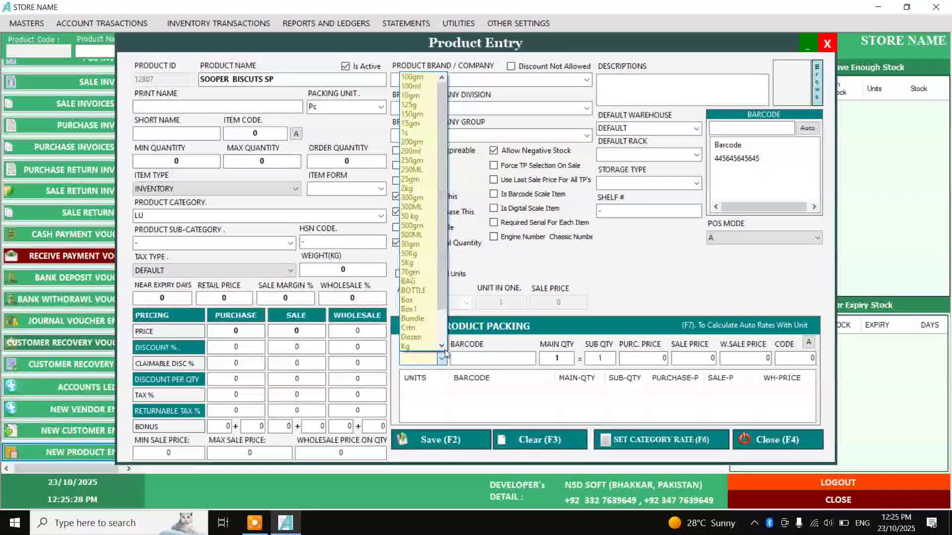
left_click(431, 301)
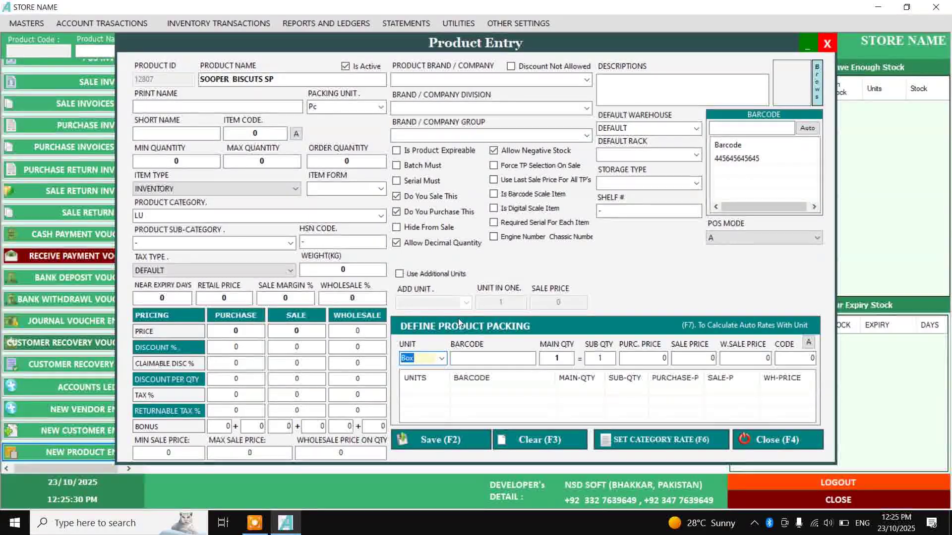
left_click(492, 355)
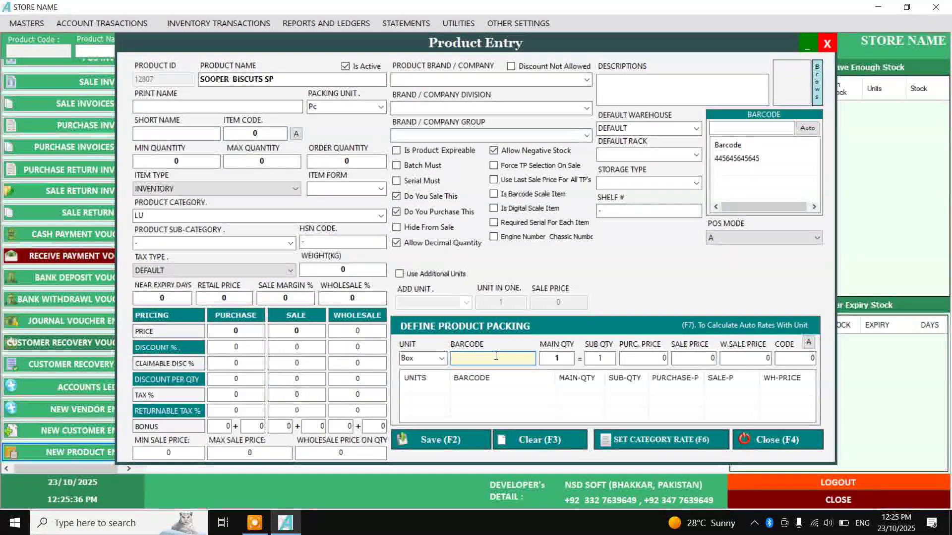
type("45645654646")
left_click(566, 363)
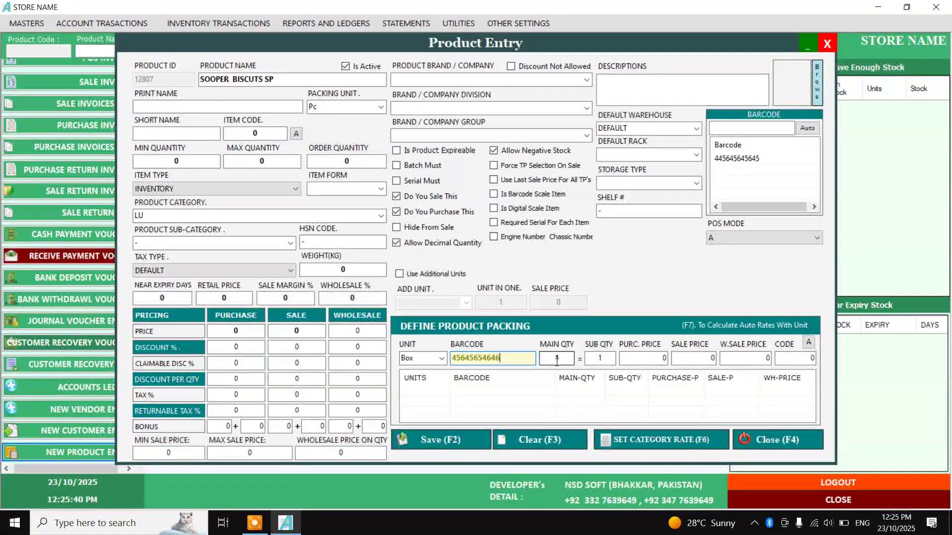
left_click(548, 358)
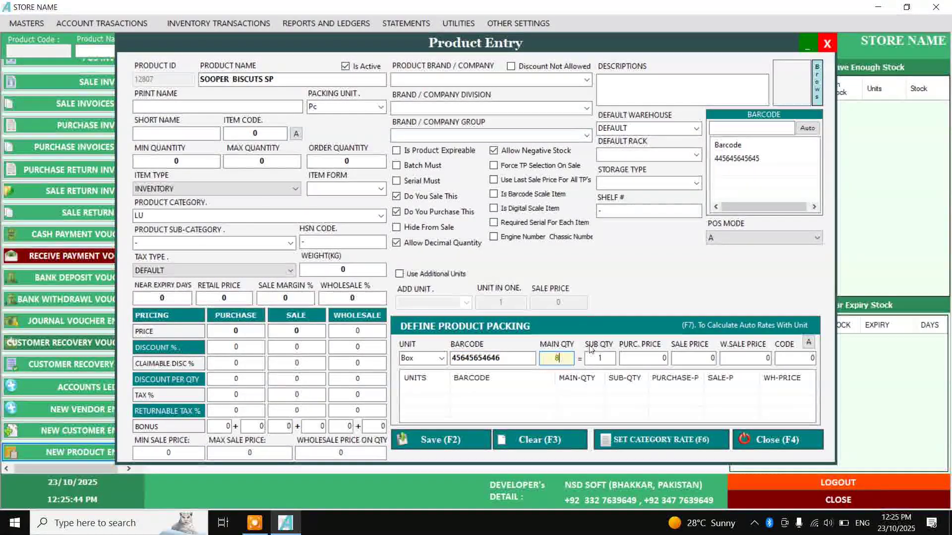
left_click(653, 362)
left_click(703, 358)
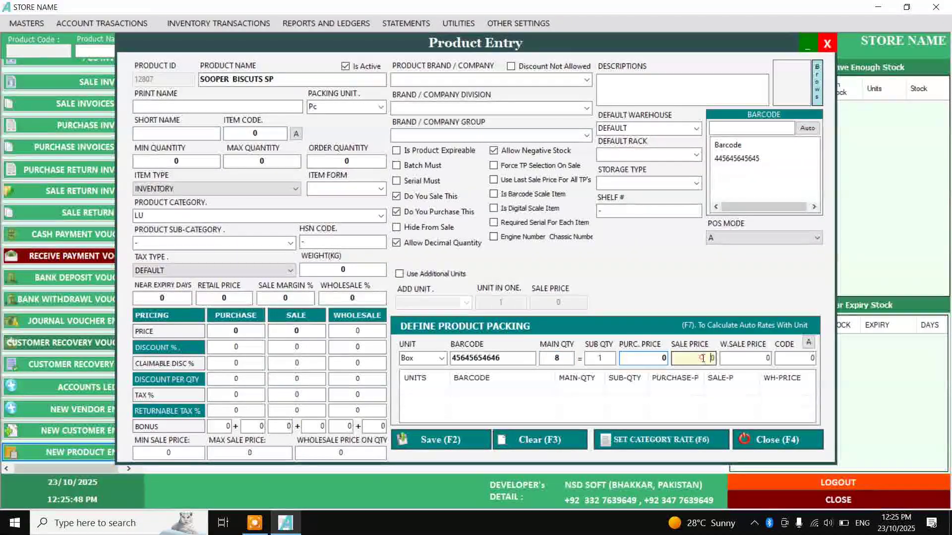
type("300")
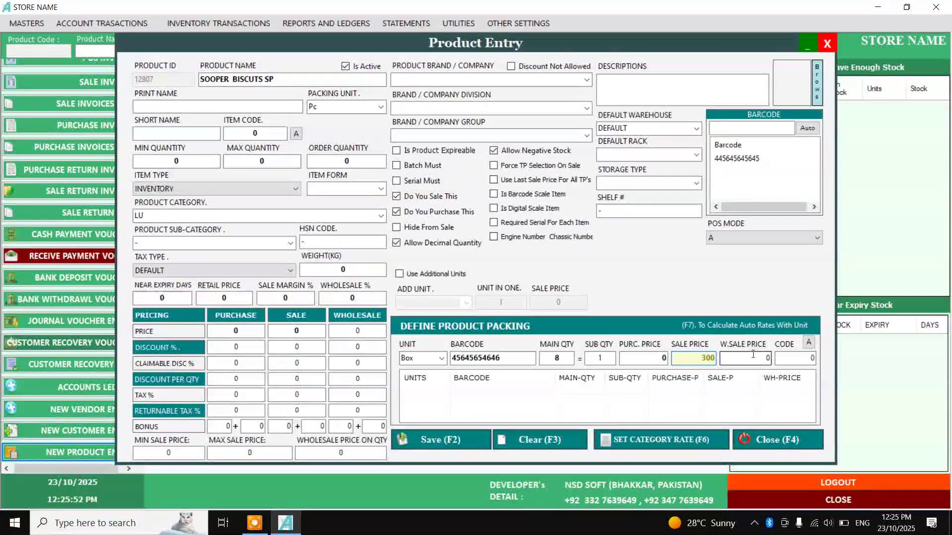
key("Return")
key("Return")
key("Return")
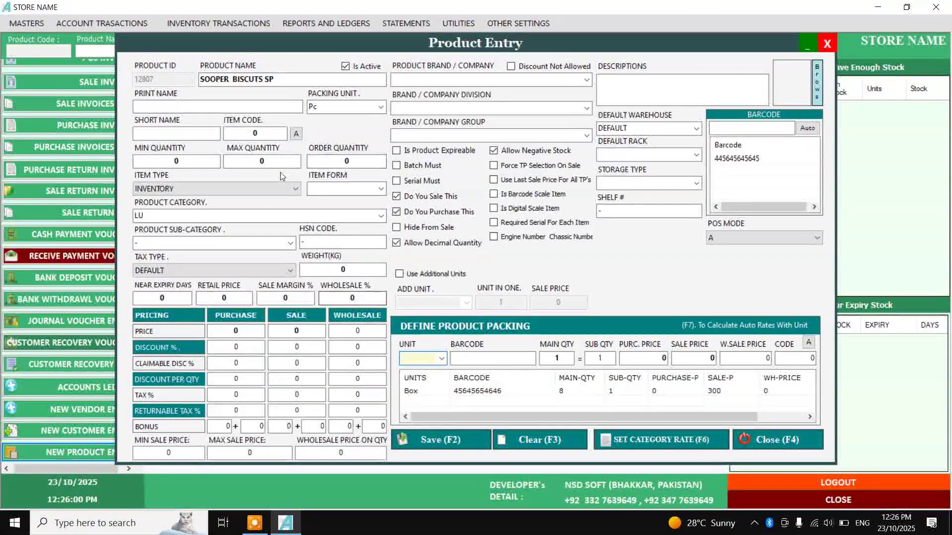
left_click(450, 439)
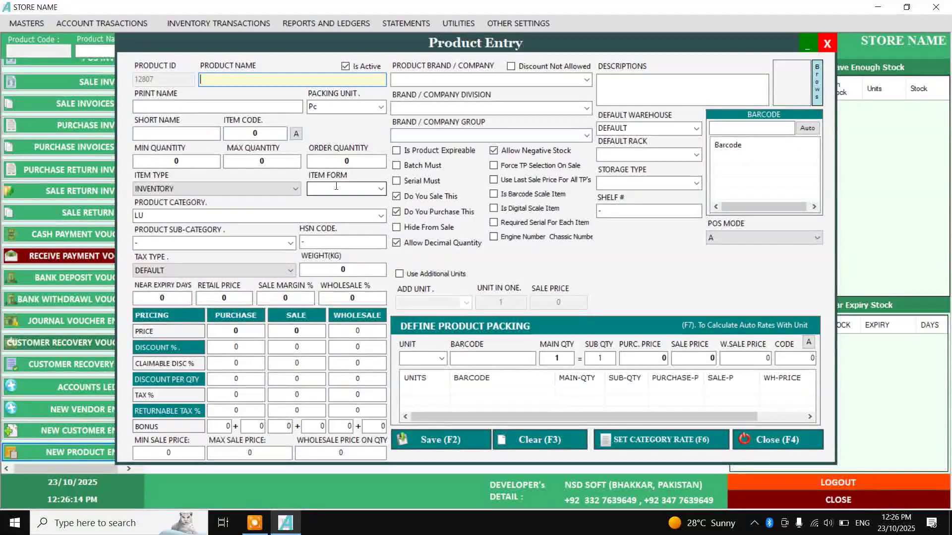
Enter new product SUGAR with Kg packing unit, Grocery category and sale price 200
type("SUGAR")
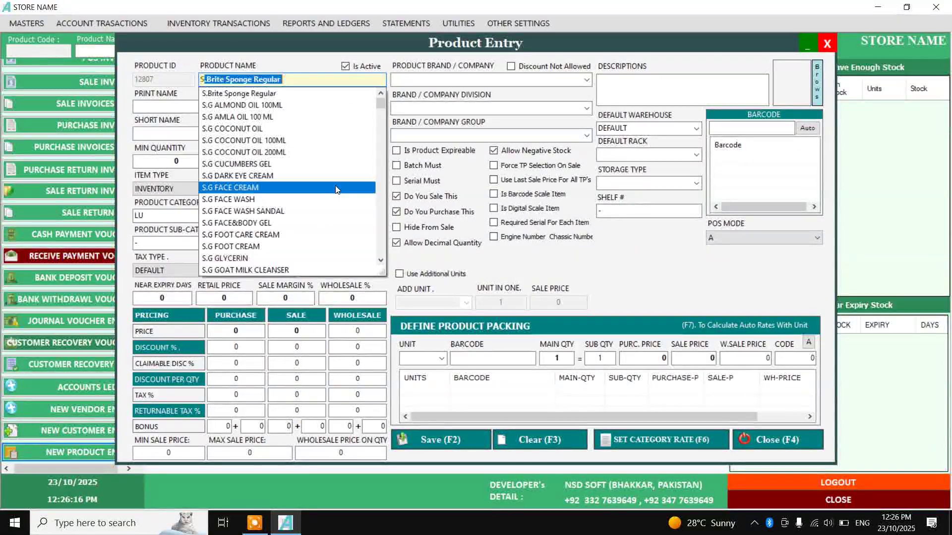
key("Return")
key("Return")
type("Kg")
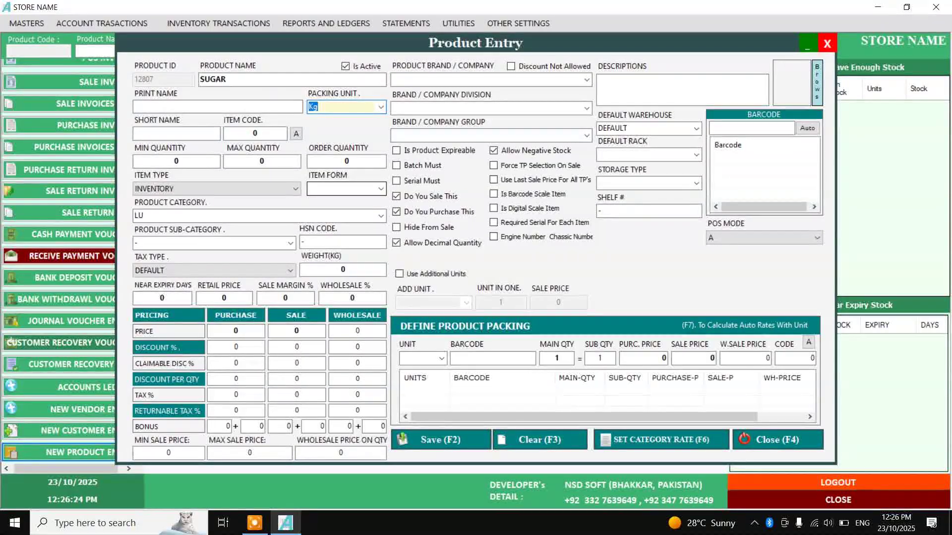
key("Tab")
key("Tab")
key("Tab")
key("Tab")
key("Tab")
key("Tab")
key("Tab")
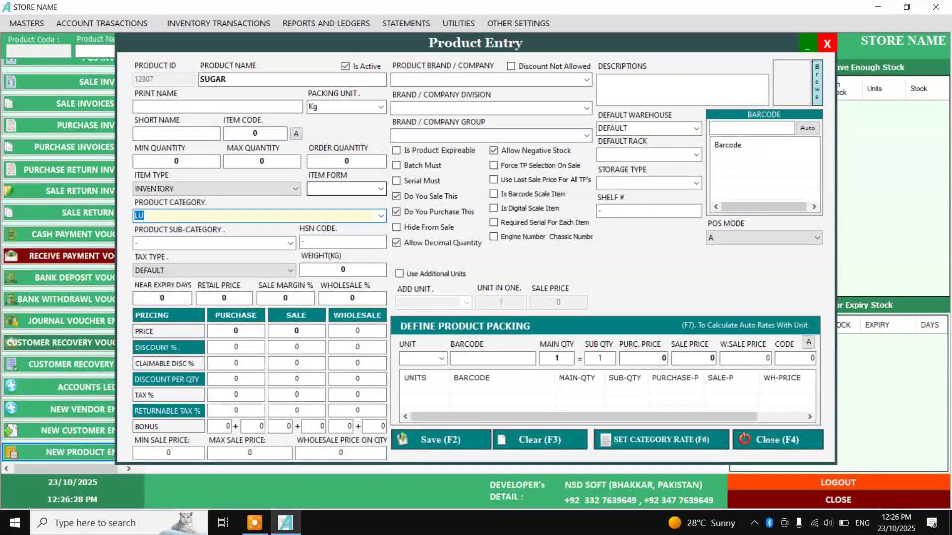
key("Down")
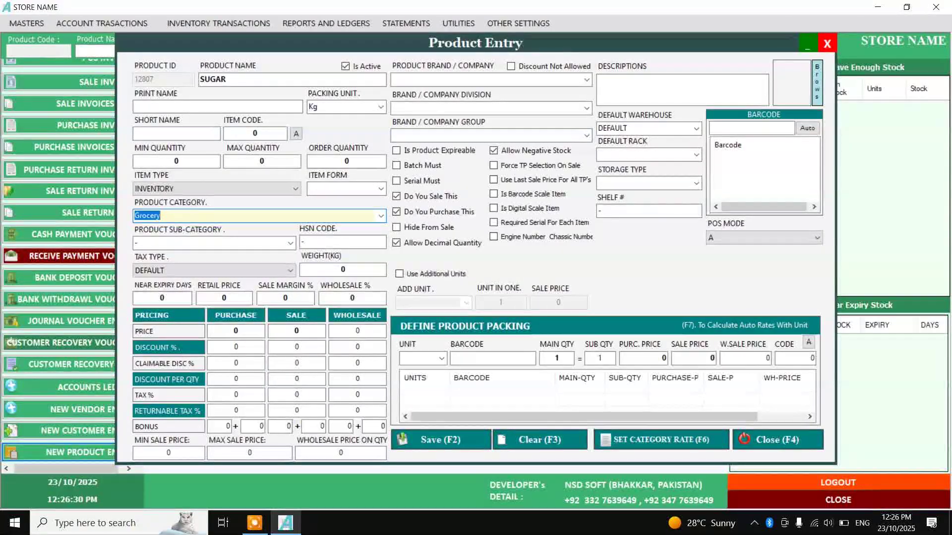
key("Tab")
key("Tab")
key("Tab")
key("Tab")
key("Tab")
key("Tab")
key("Tab")
key("Tab")
key("Tab")
key("Tab")
key("Tab")
key("shift+Tab")
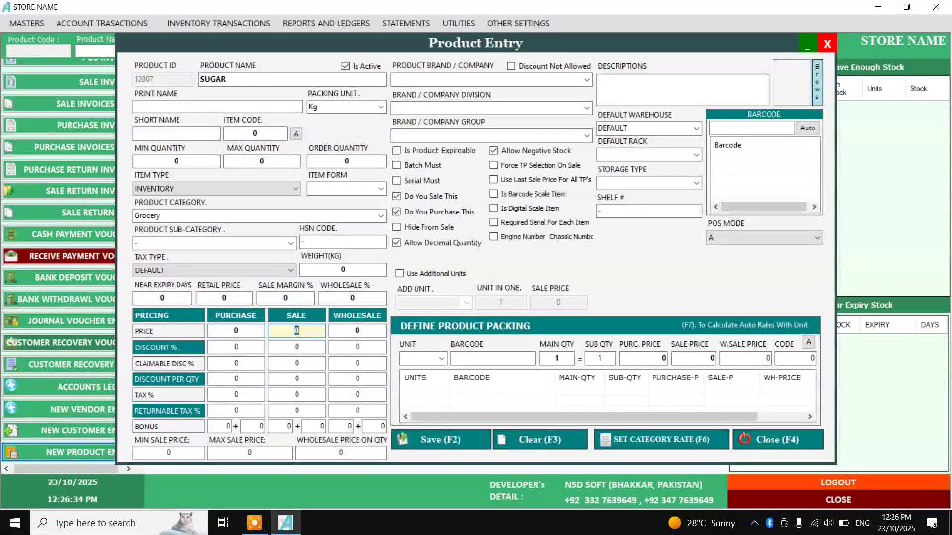
type("200")
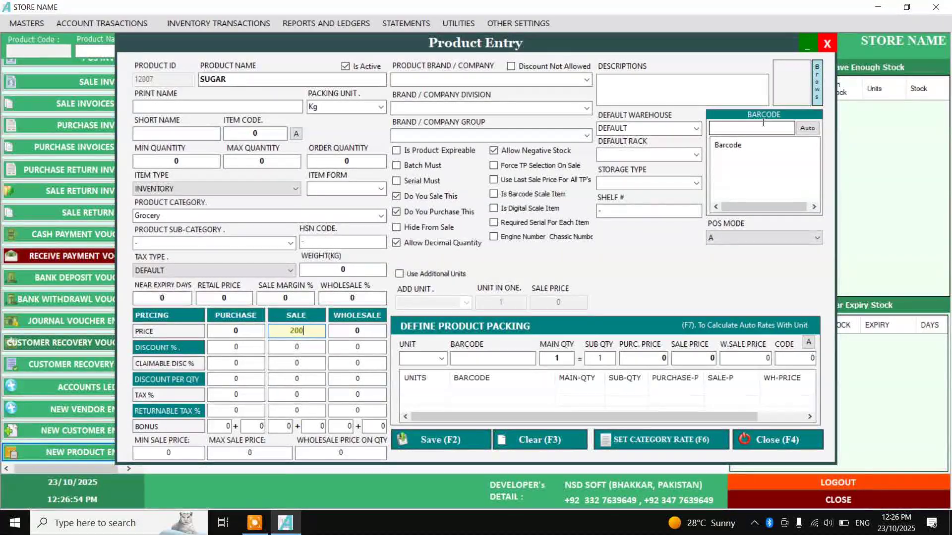
Auto-generate barcode Z012807 for SUGAR and keep POS mode at A
left_click(803, 130)
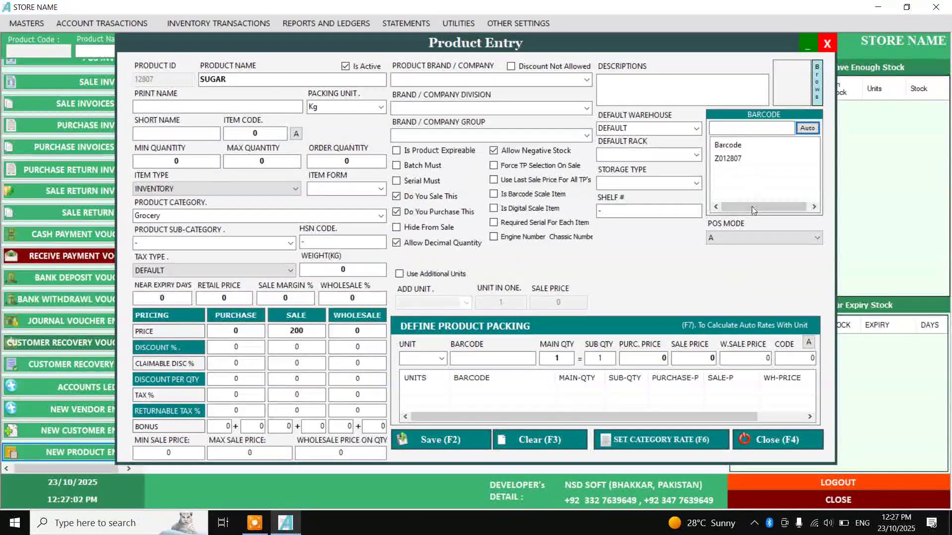
left_click(748, 237)
left_click(746, 258)
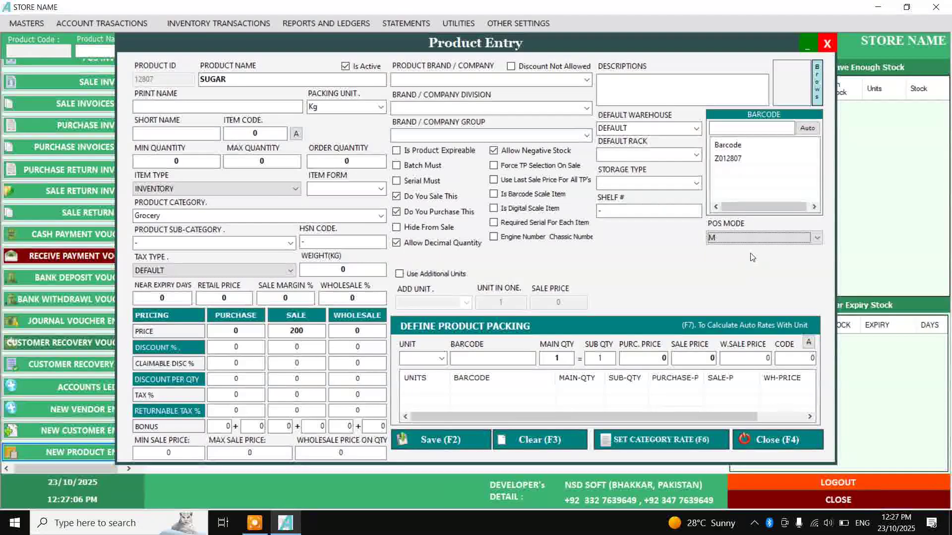
left_click(808, 238)
left_click(749, 252)
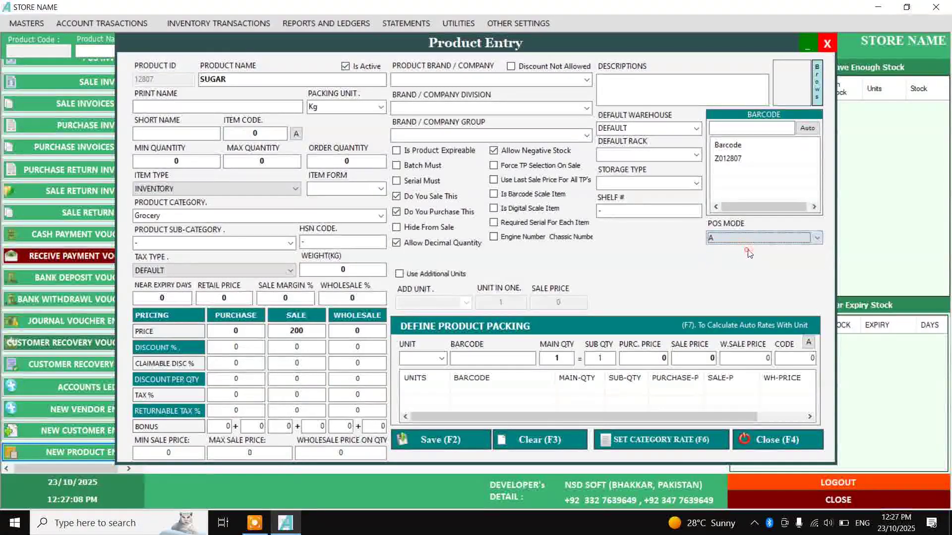
left_click(751, 240)
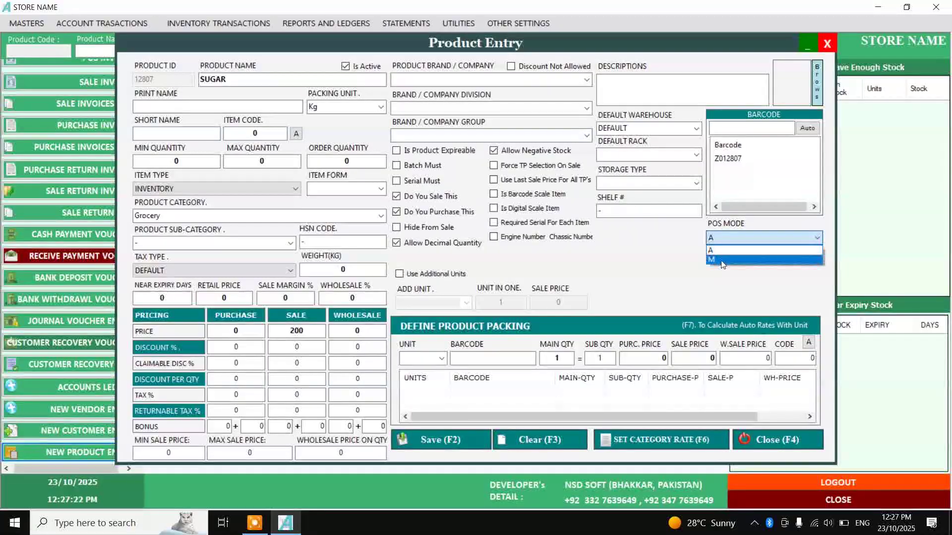
Try adding a 2KG measuring unit, dismiss the duplicate-name warning, and close the units window
left_click(726, 254)
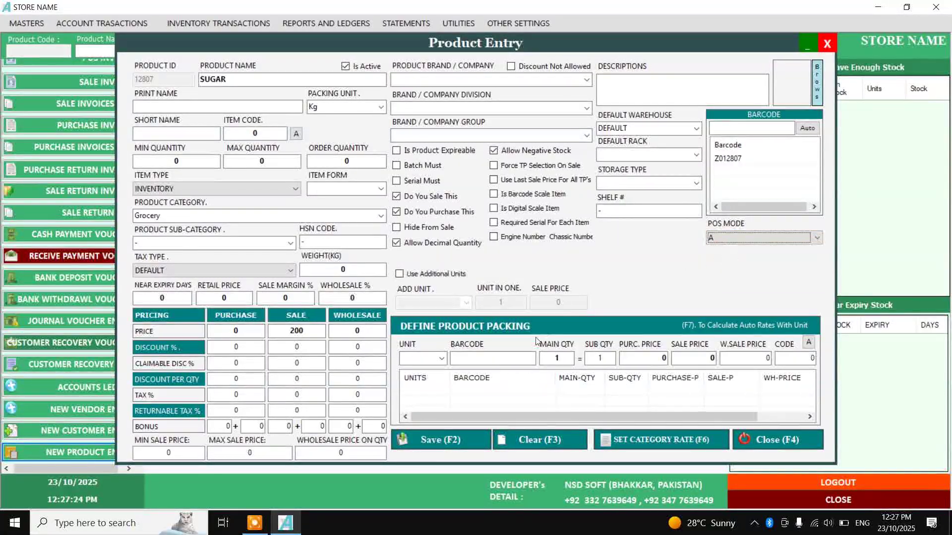
left_click(441, 358)
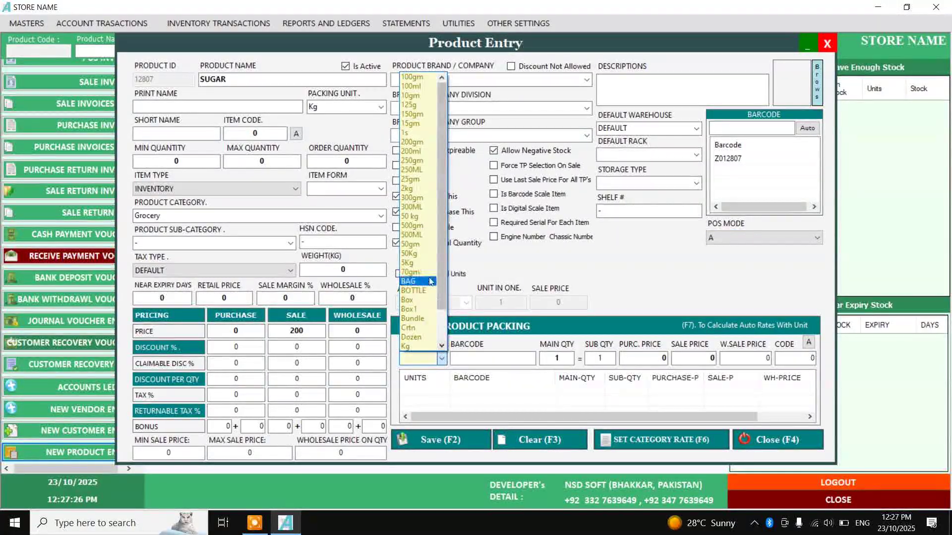
scroll(437, 264, "down", 1)
scroll(437, 264, "down", 1)
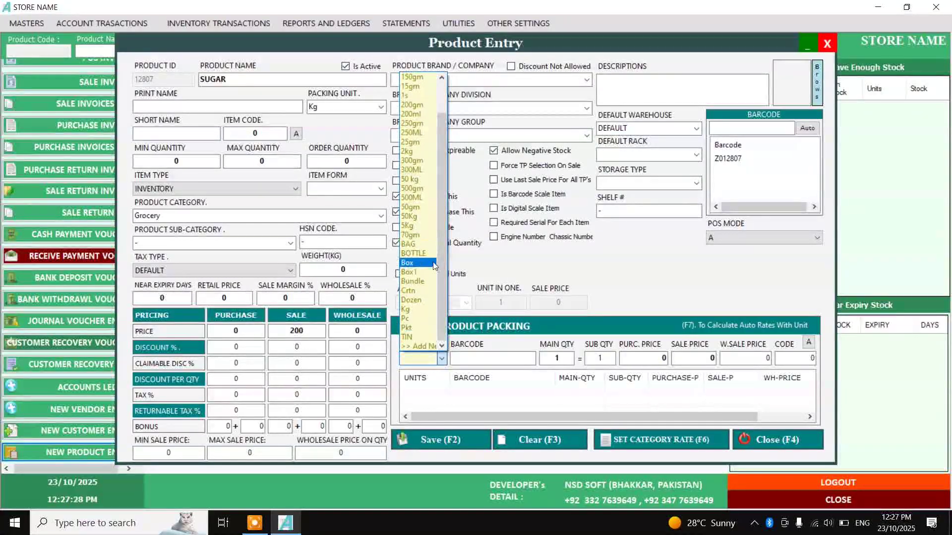
left_click(429, 346)
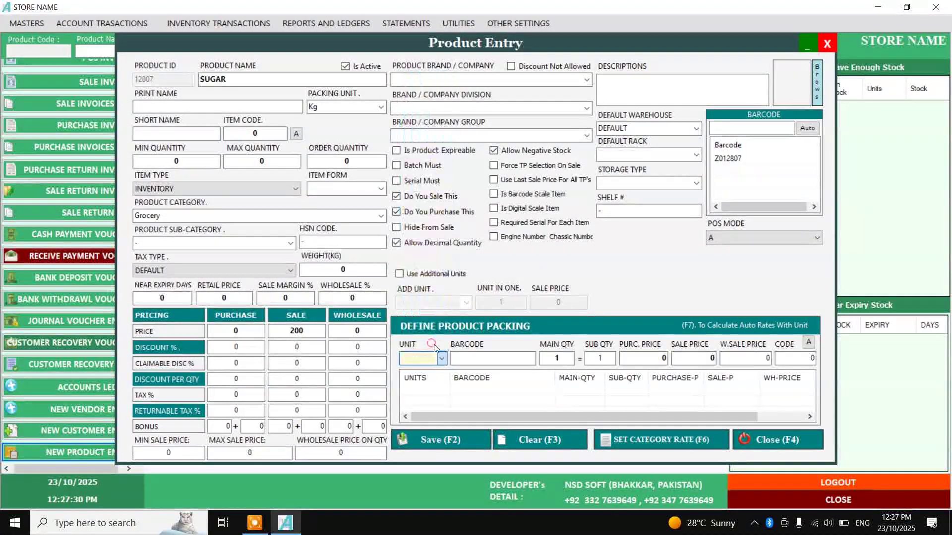
type("2")
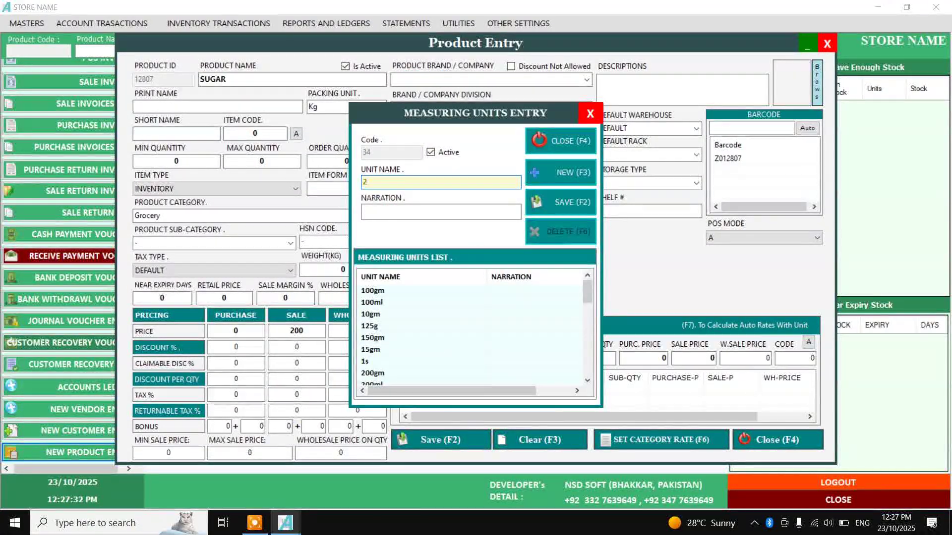
type("KG")
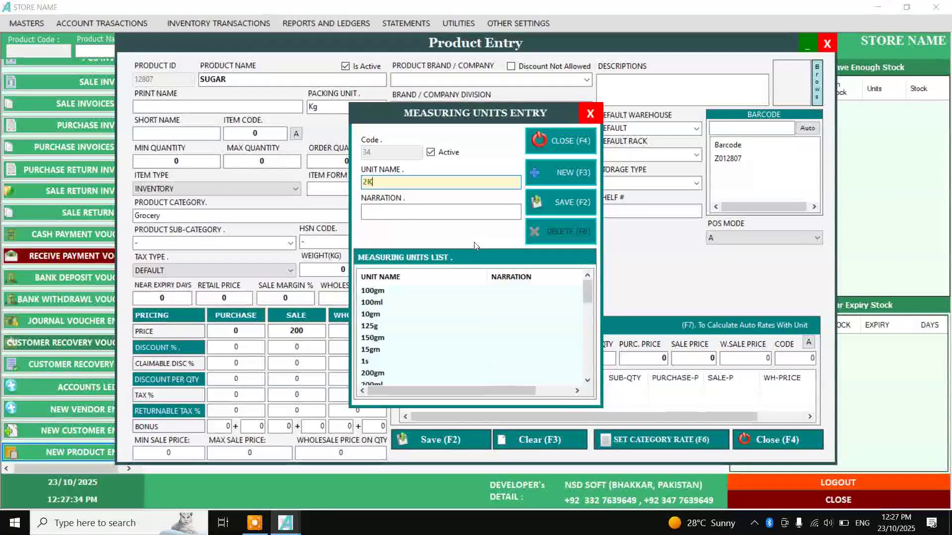
left_click(546, 205)
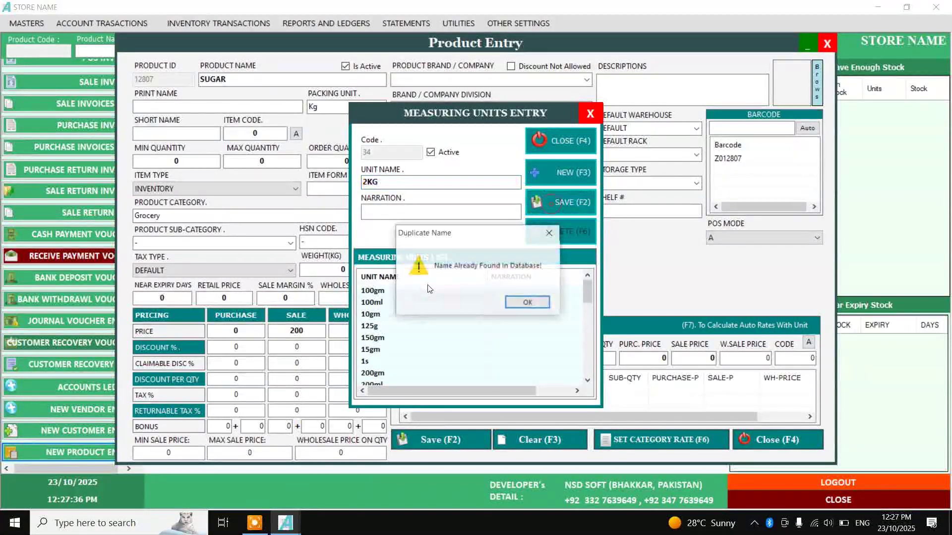
left_click(517, 302)
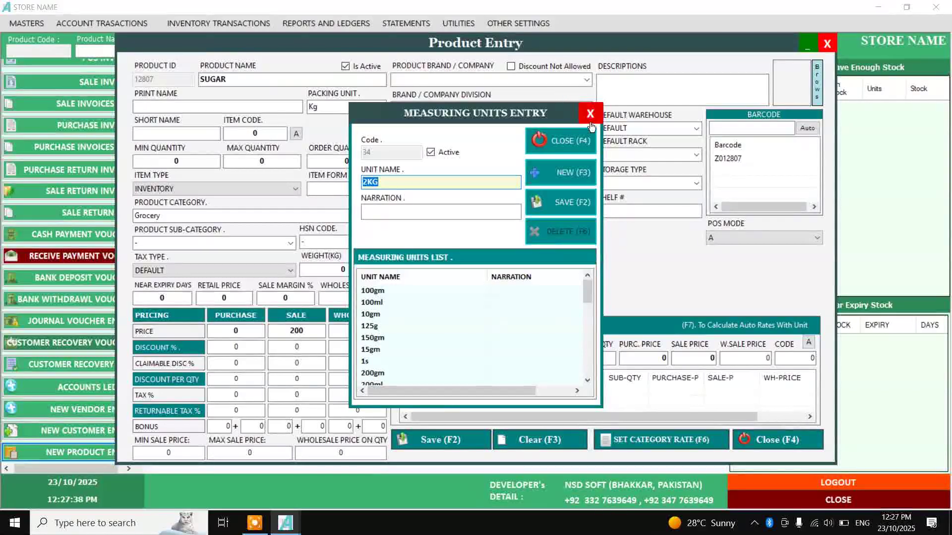
left_click(590, 113)
Add a 2kg packing with main quantity 2 selling for 400
key("Down")
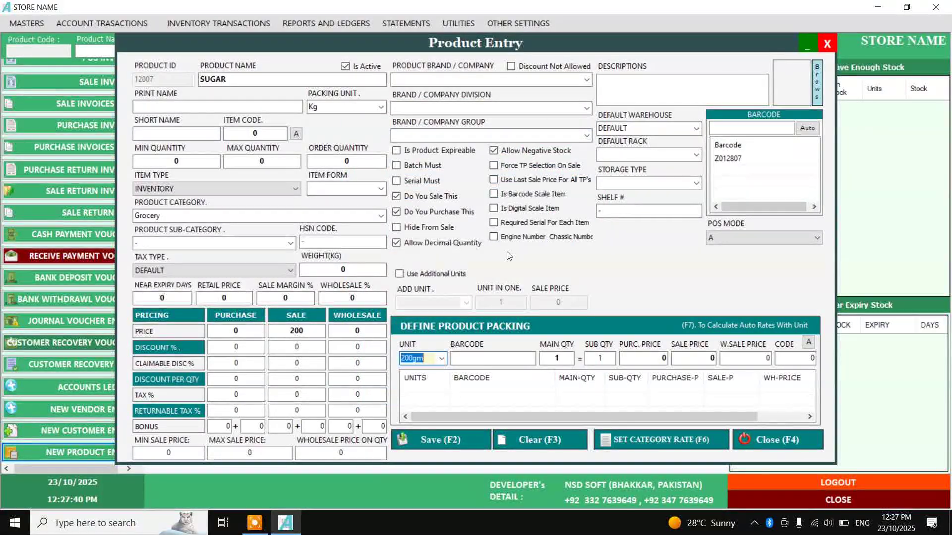
key("Down")
key("Down")
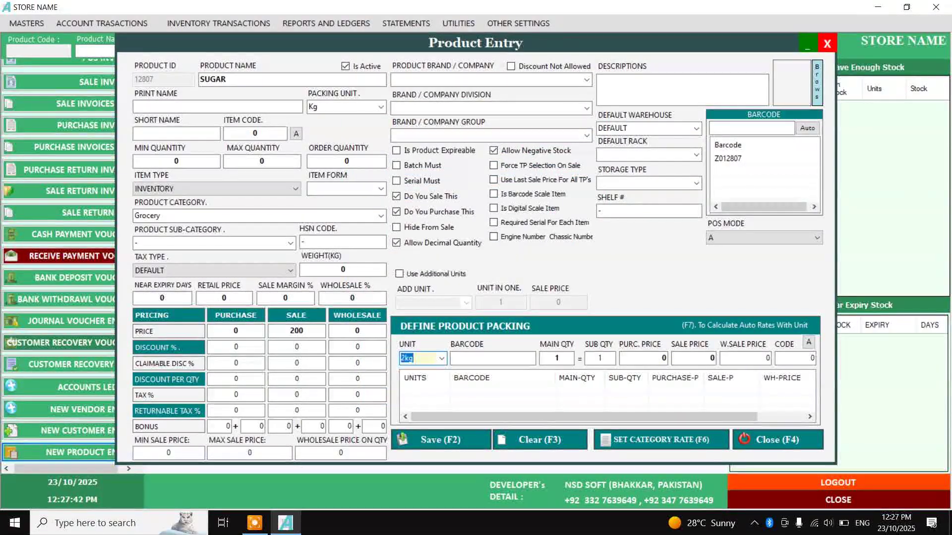
key("Return")
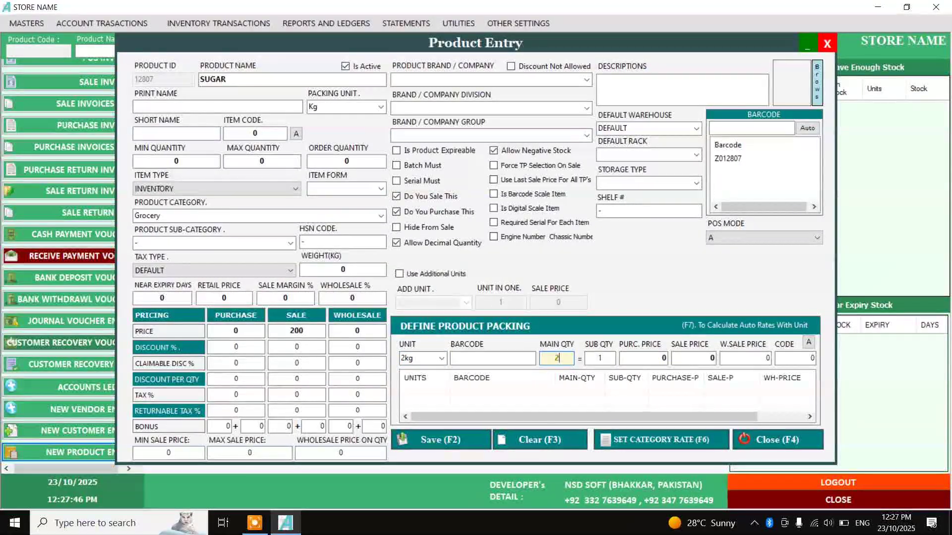
type("2")
key("Return")
key("Return")
key("Return")
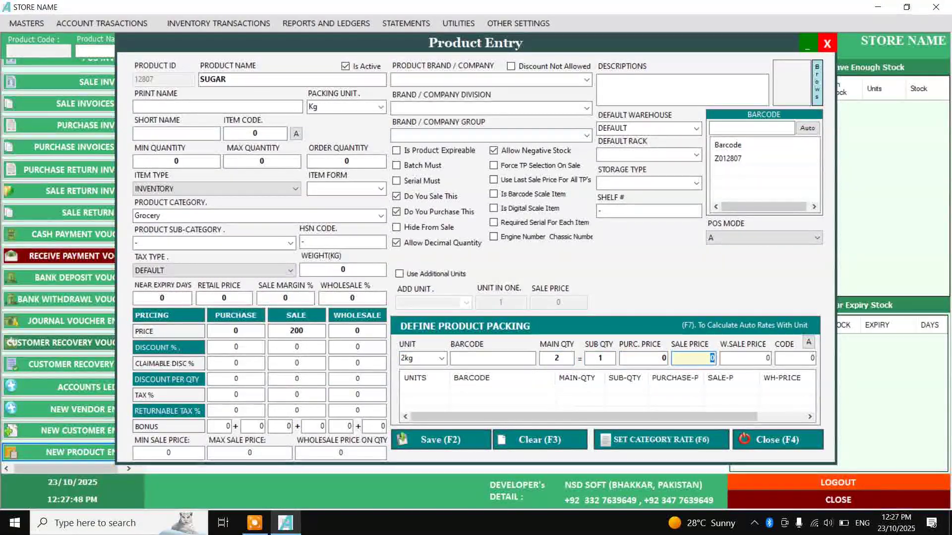
type("400")
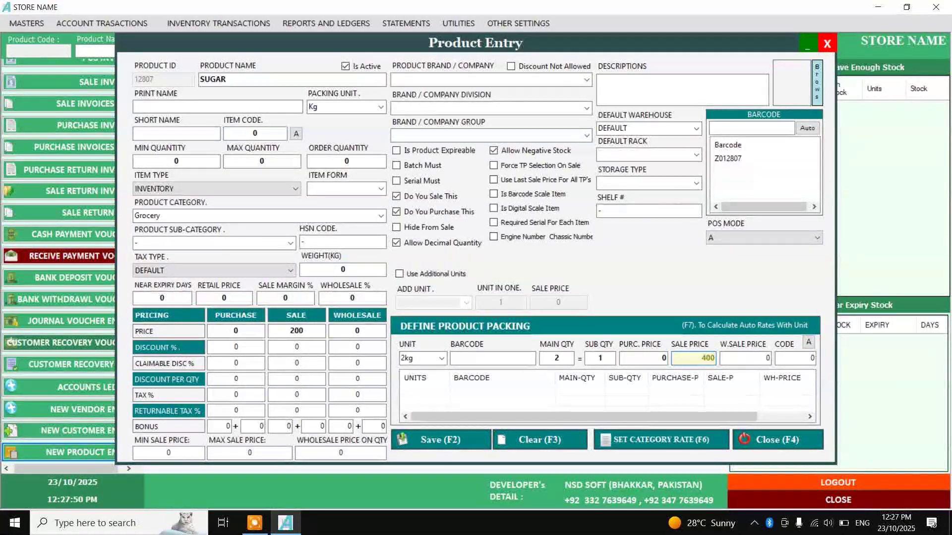
key("Return")
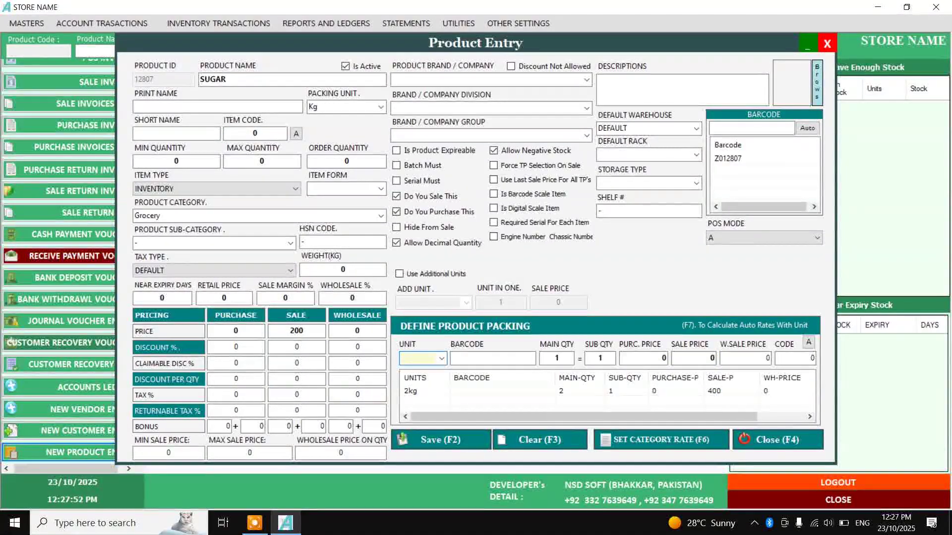
Add a 5Kg packing selling for 1000
key("Down")
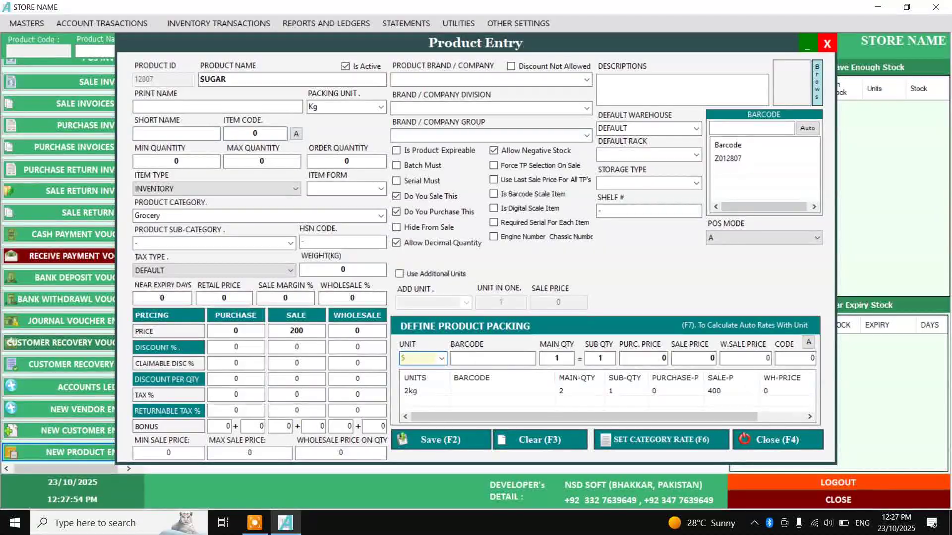
key("Down")
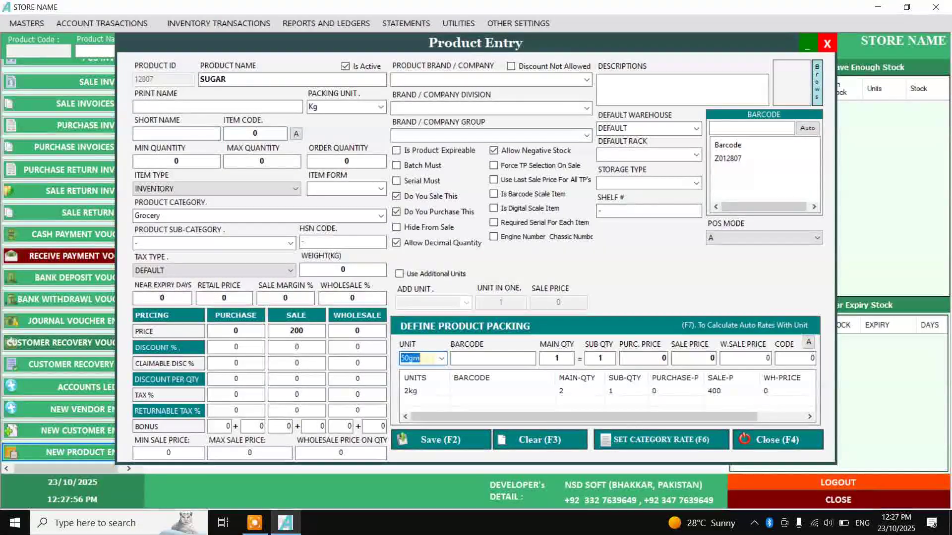
left_click(557, 357)
key("Return")
key("Return")
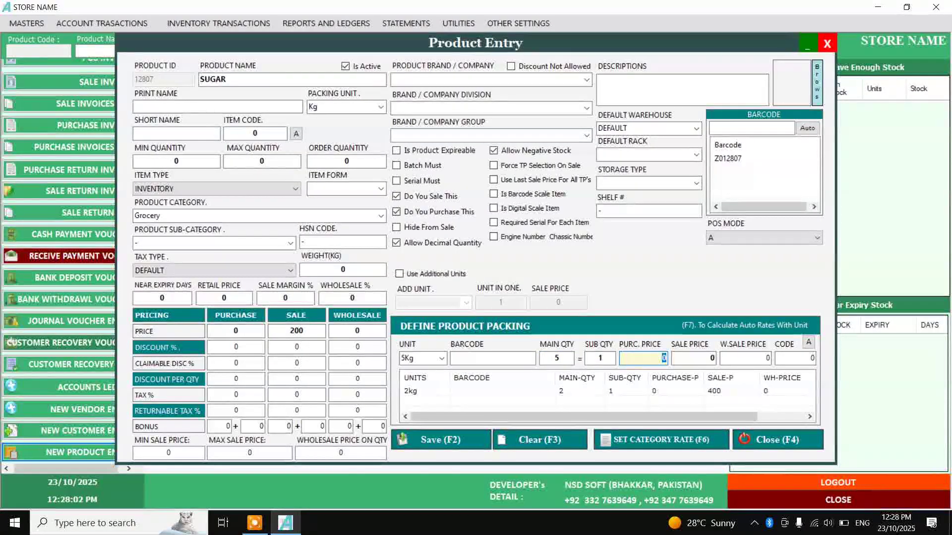
key("Return")
type("1000")
key("Return")
key("Return")
key("Return")
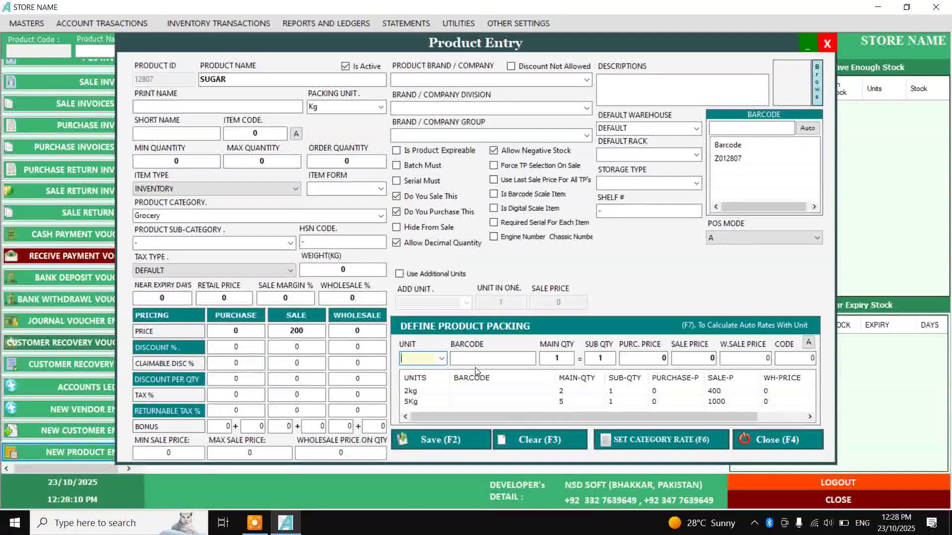
Add a 500gm packing with sub quantity 2 selling for 100
type("500gm")
key("Tab")
key("Tab")
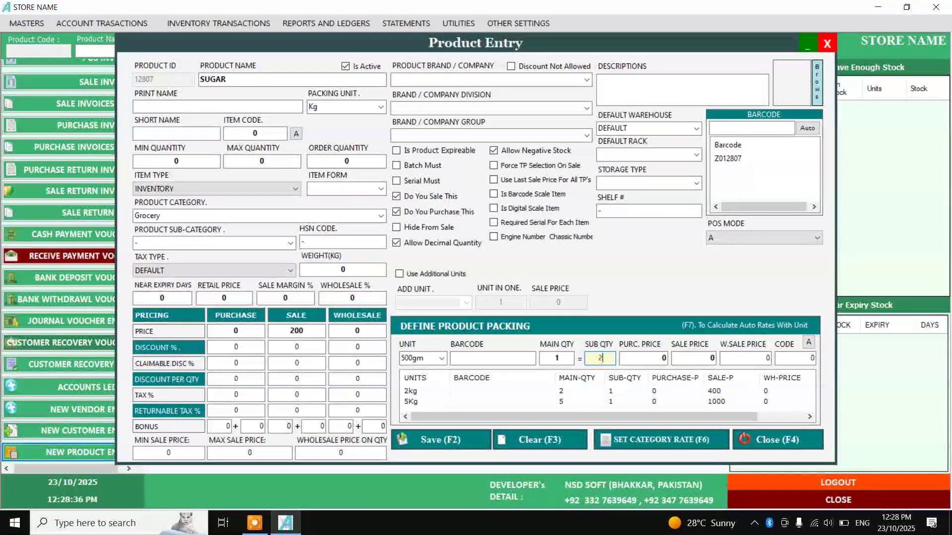
type("2")
key("Return")
key("Return")
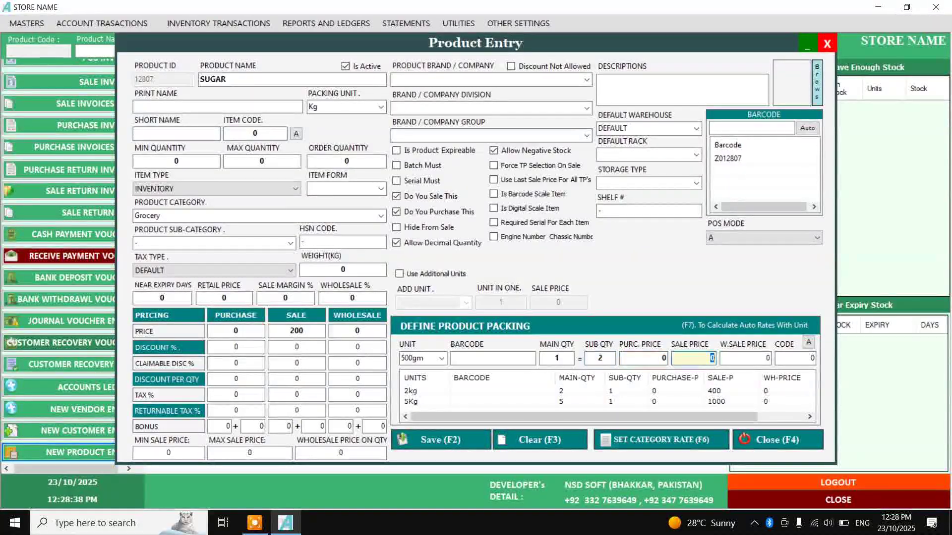
type("100")
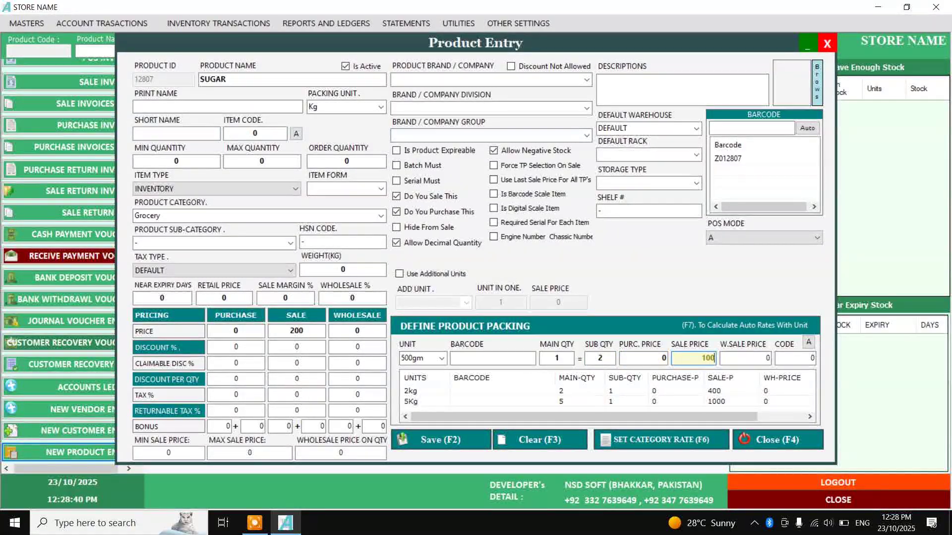
key("Return")
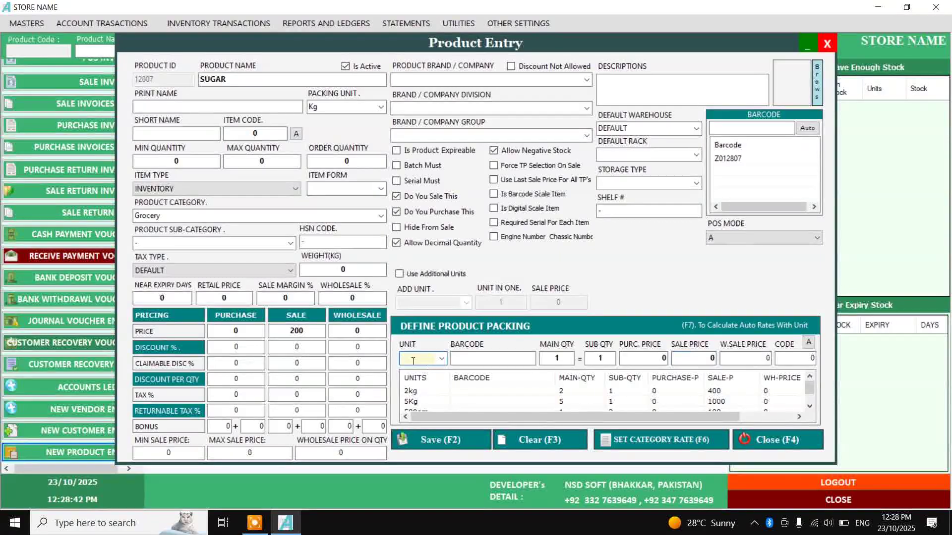
Save the product renamed 'SUGAR.' after the duplicate-name warning, then close Product Entry
left_click(432, 439)
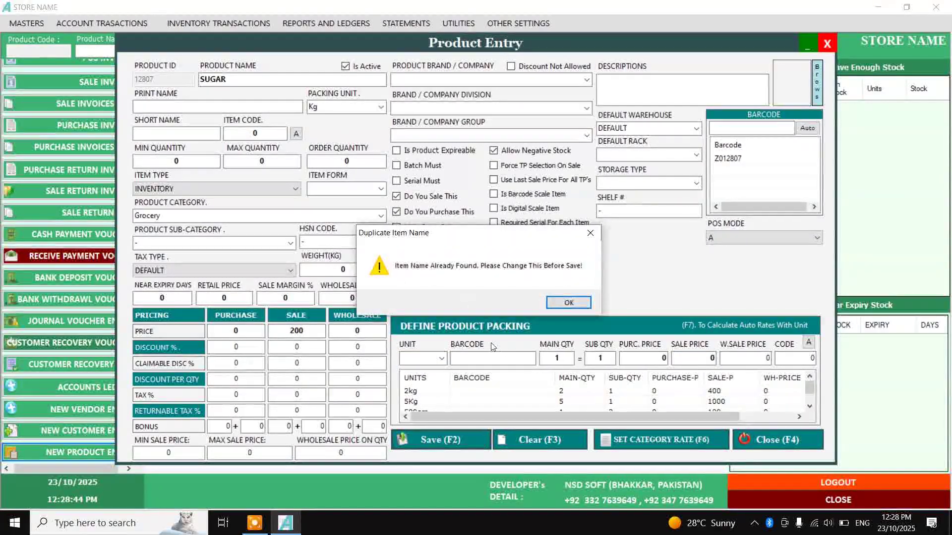
left_click(575, 303)
left_click(242, 81)
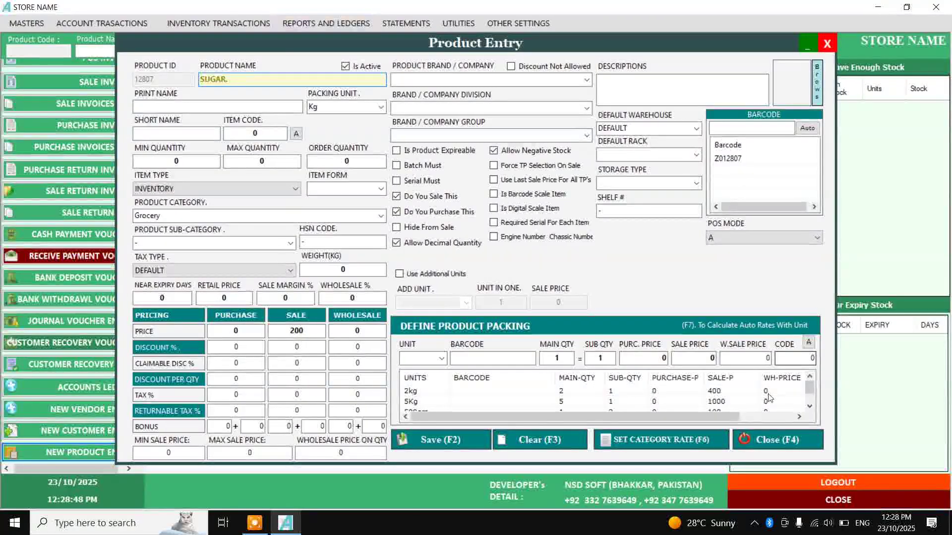
left_click(471, 438)
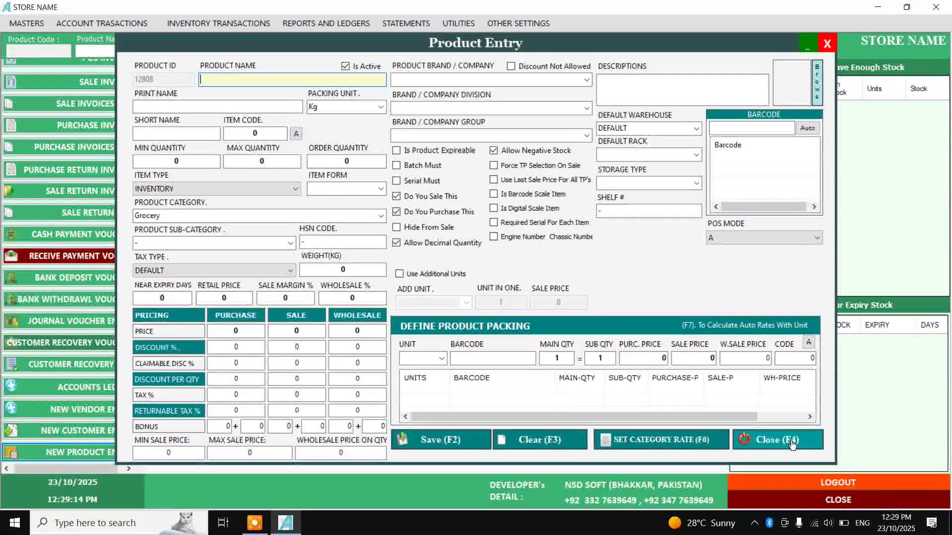
left_click(791, 445)
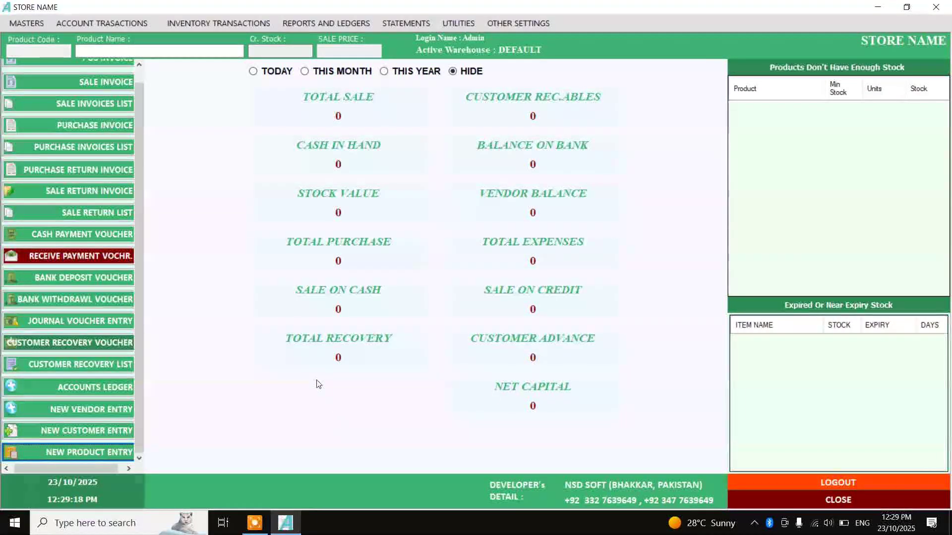
Filter the Product Master list by SUGAR and edit product 12807 SUGAR
left_click(36, 23)
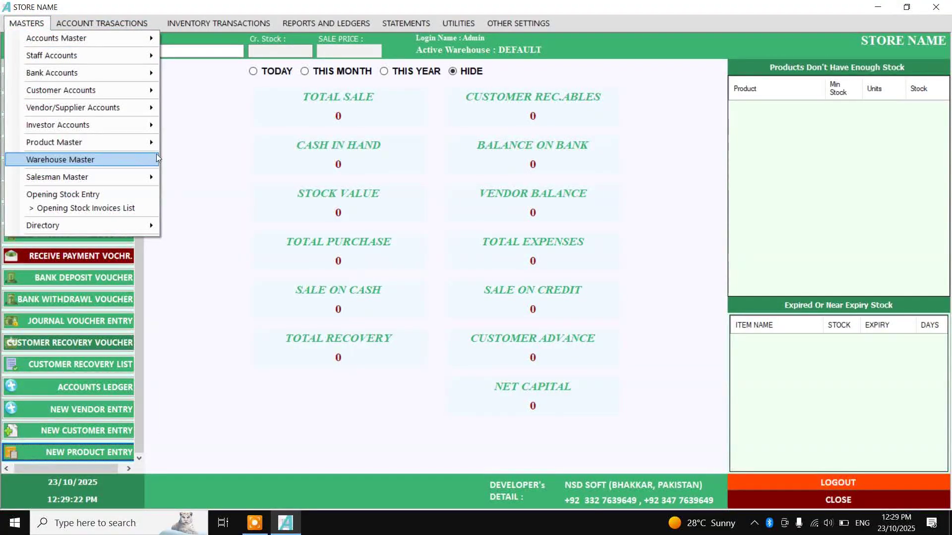
mouse_move(114, 142)
left_click(201, 159)
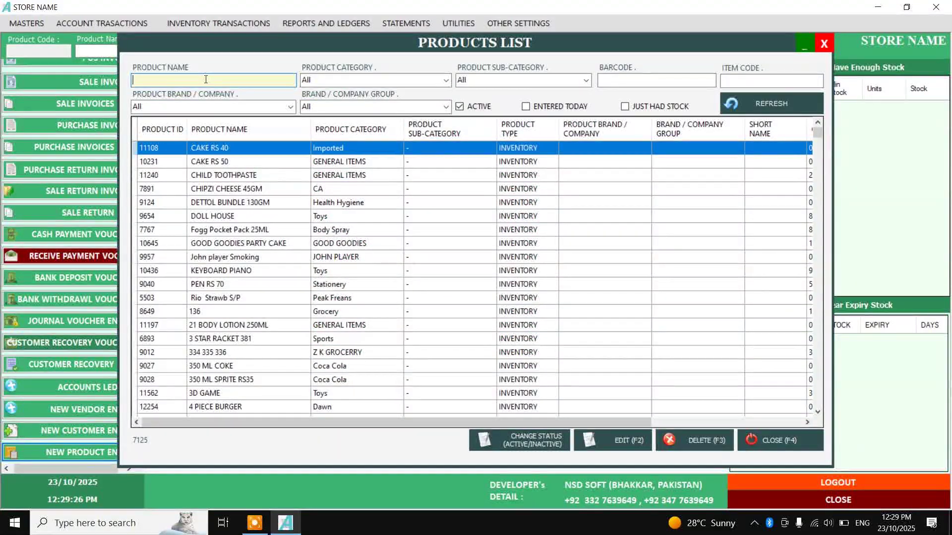
type("SUGA")
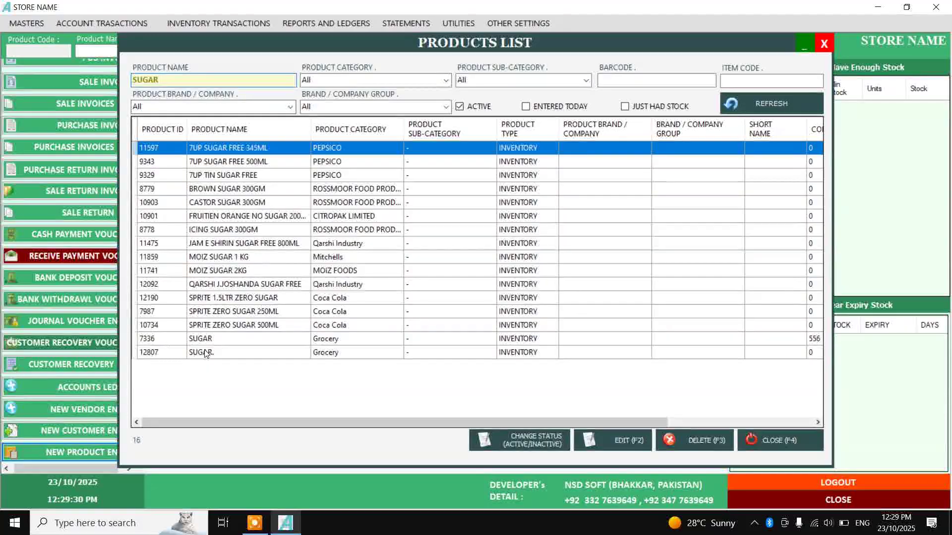
type("R")
left_click(208, 355)
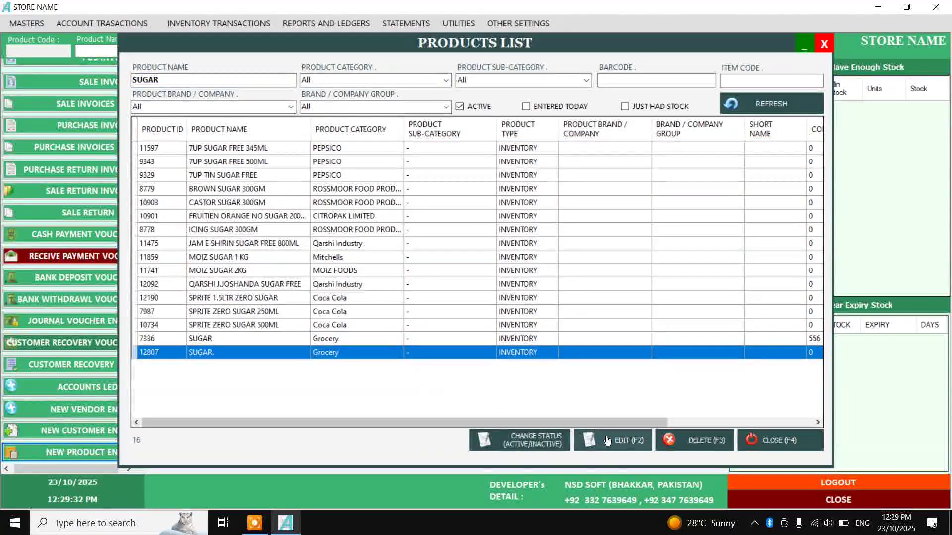
key("F2")
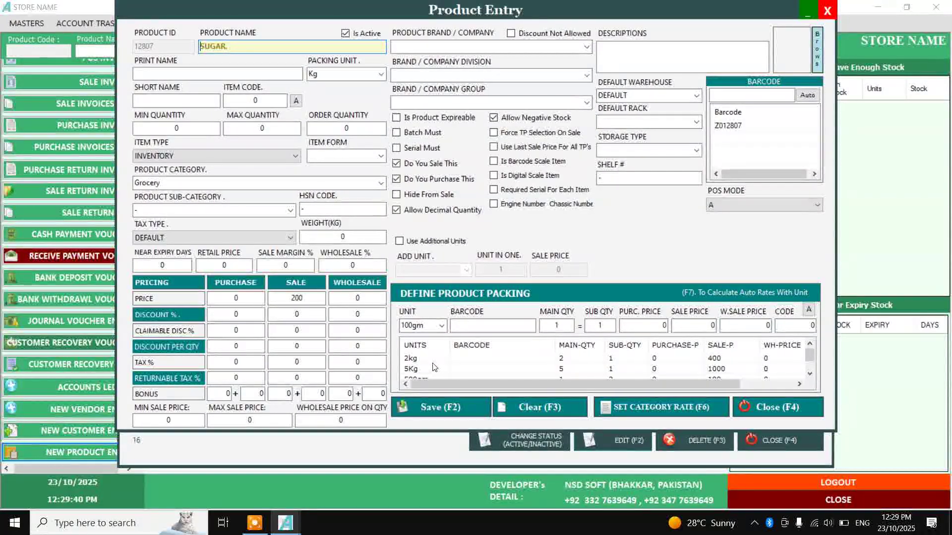
Give the 2kg, 5Kg and 500gm packs barcodes Z012807-1, Z012807-2 and Z012807-3
scroll(416, 361, "up", 1)
left_click(416, 358)
double_click(416, 359)
left_click(470, 326)
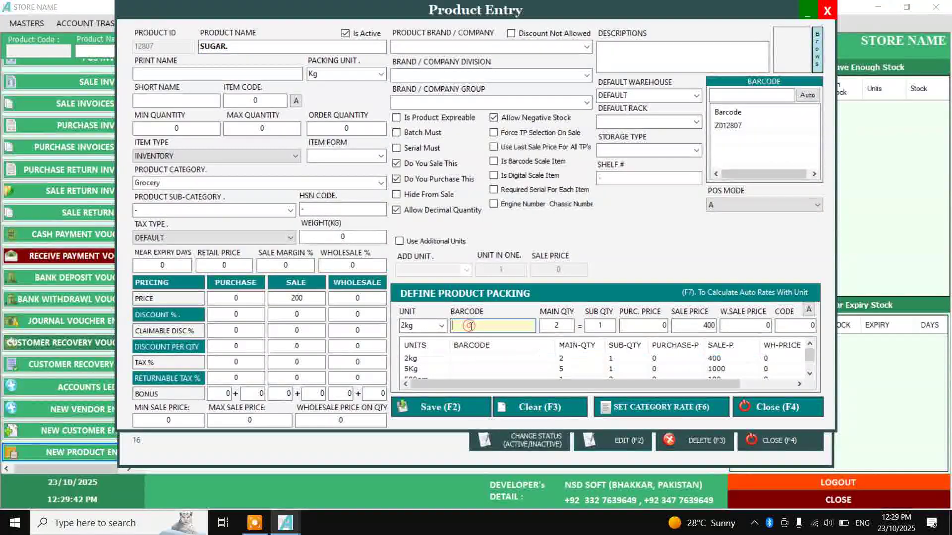
type("Z012807-1")
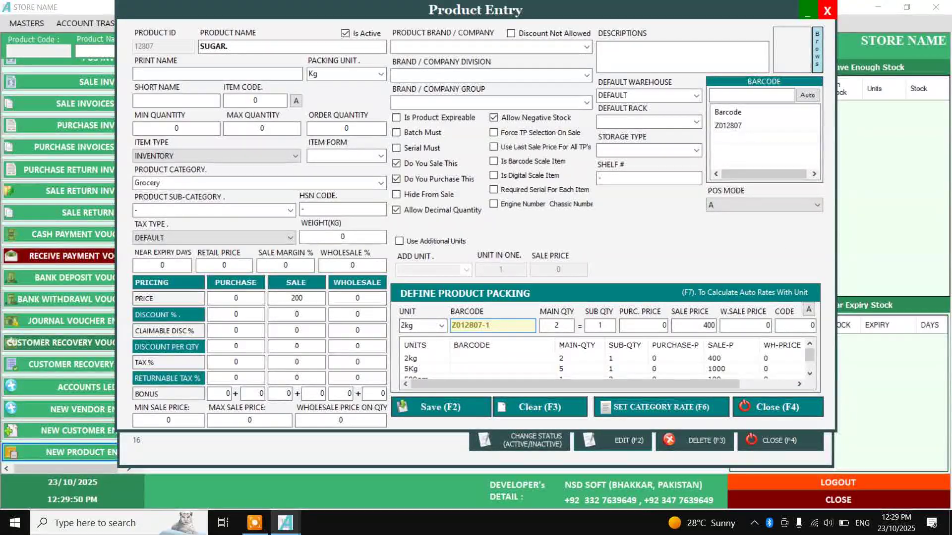
key("Return")
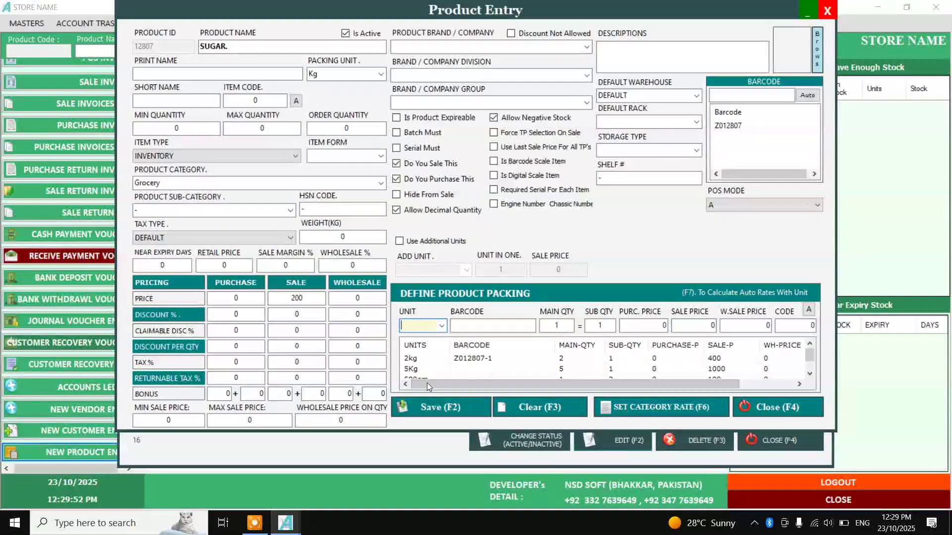
left_click(421, 371)
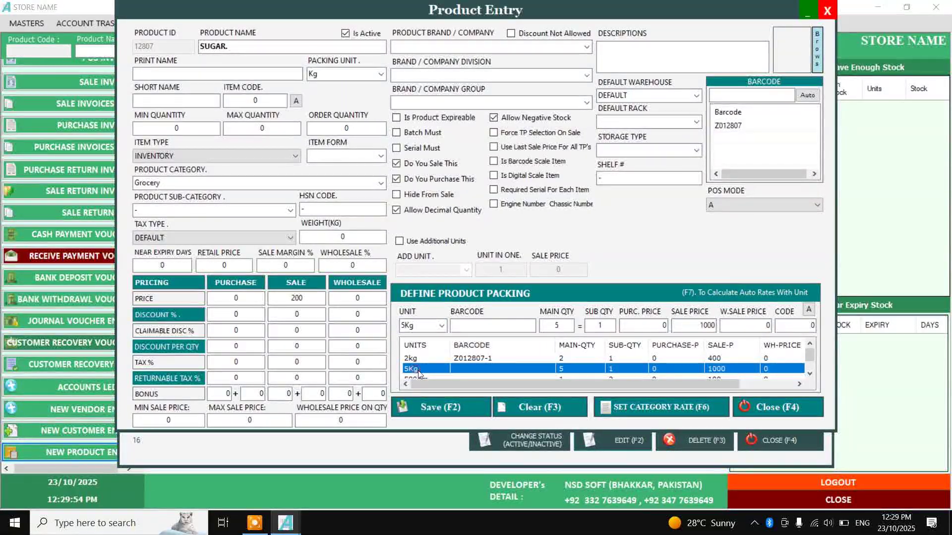
double_click(418, 372)
type("Z012")
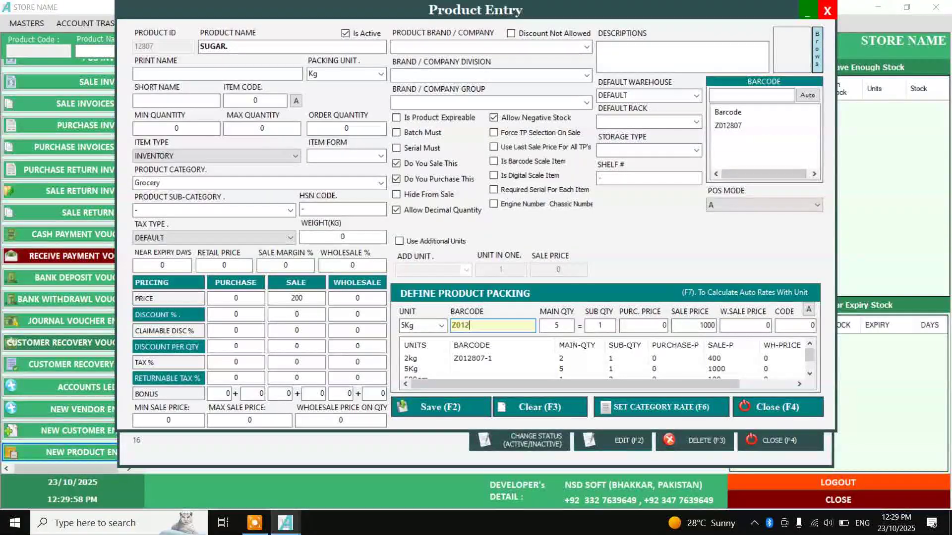
type("807-2")
key("Return")
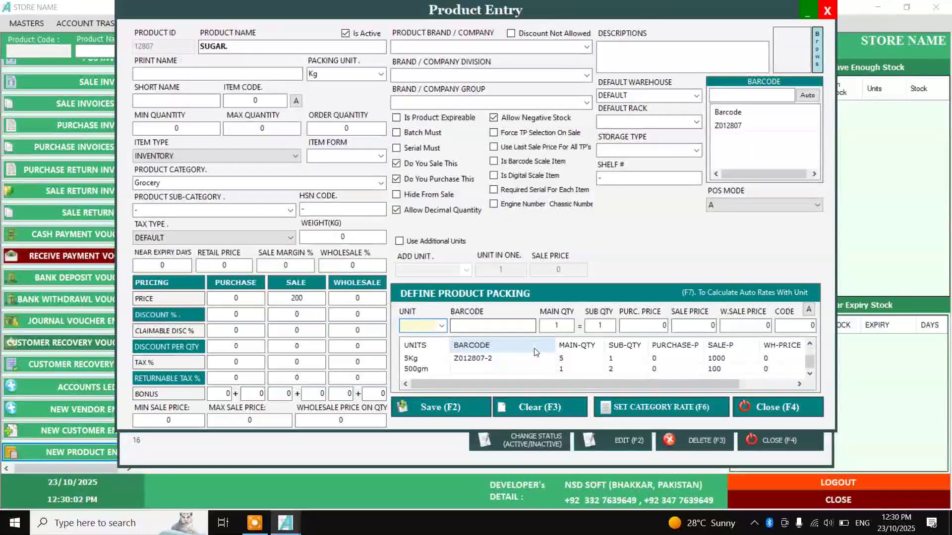
left_click(471, 369)
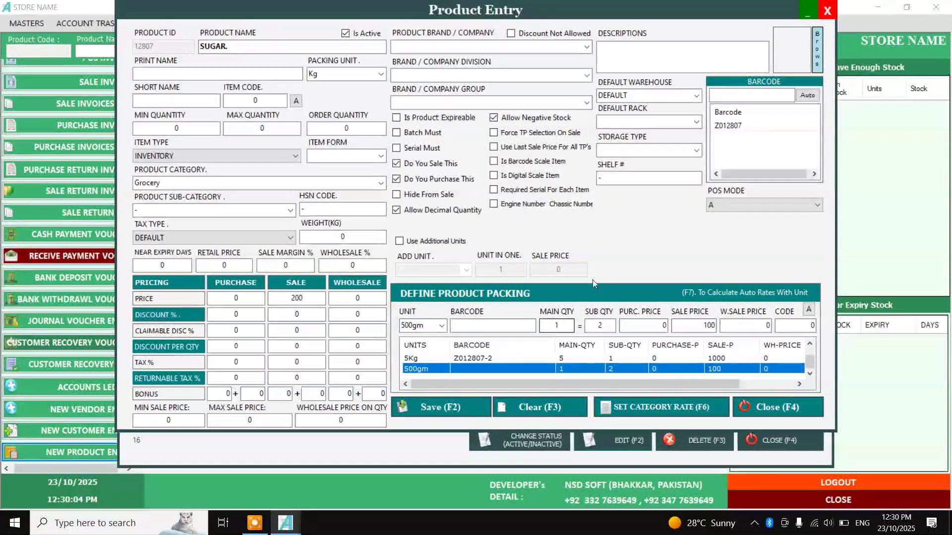
left_click(513, 325)
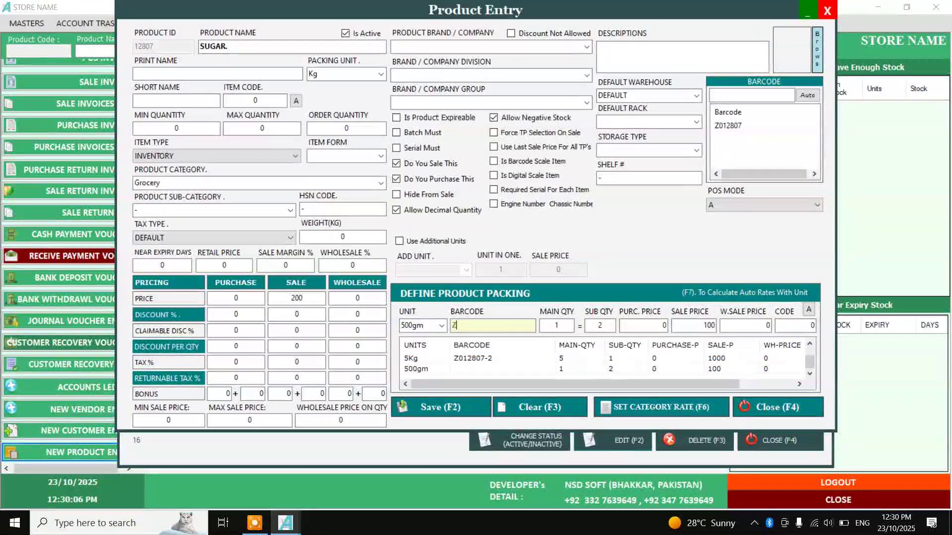
type("Z012807-3")
key("Return")
Save SUGAR., refresh the products list, and close it to the dashboard
scroll(526, 357, "up", 1)
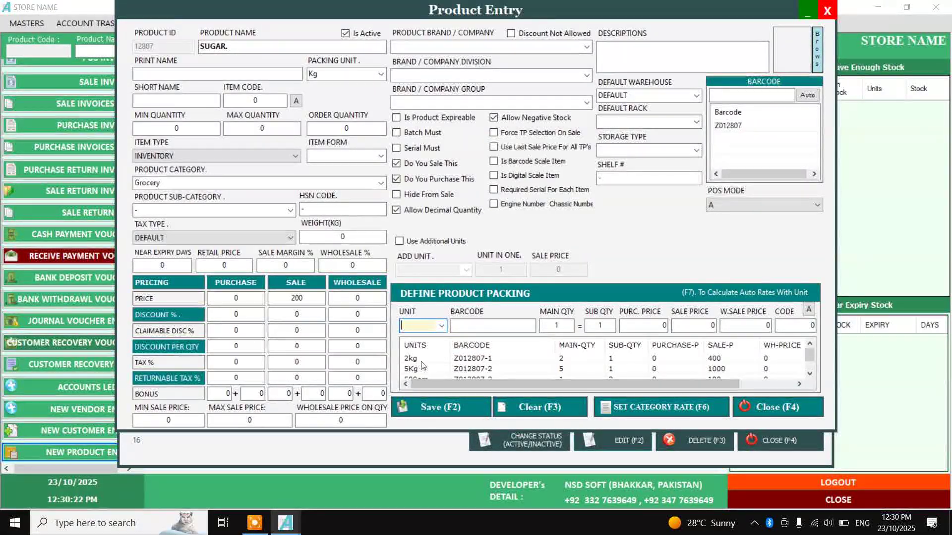
scroll(492, 372, "down", 1)
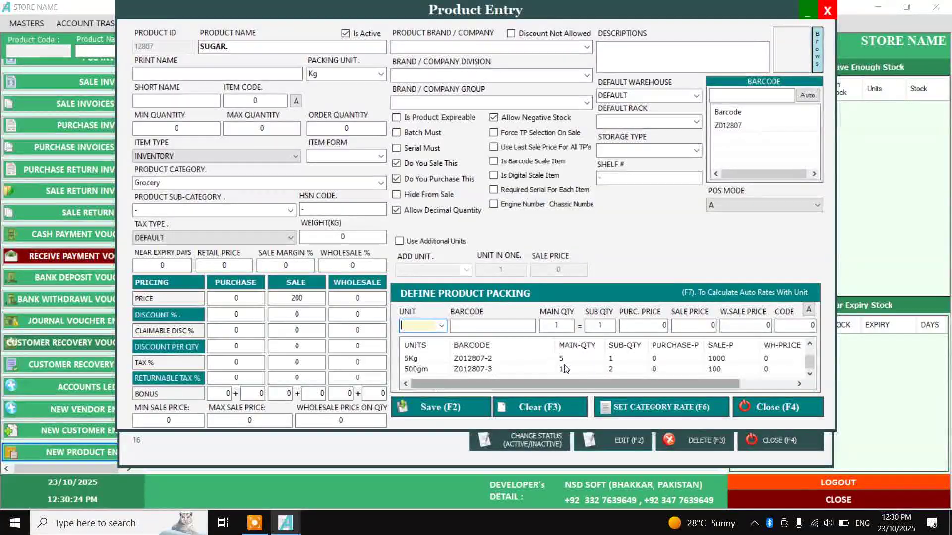
left_click(471, 407)
left_click(772, 103)
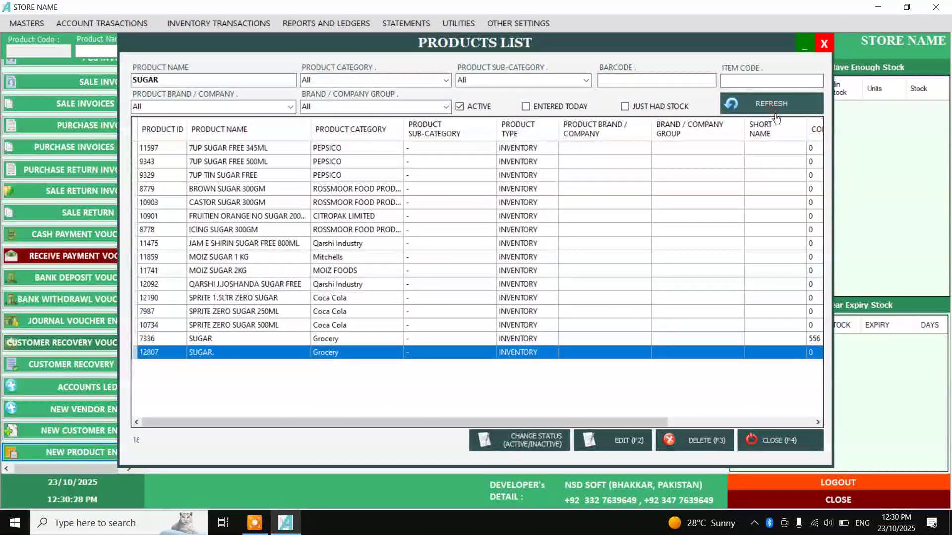
left_click(824, 44)
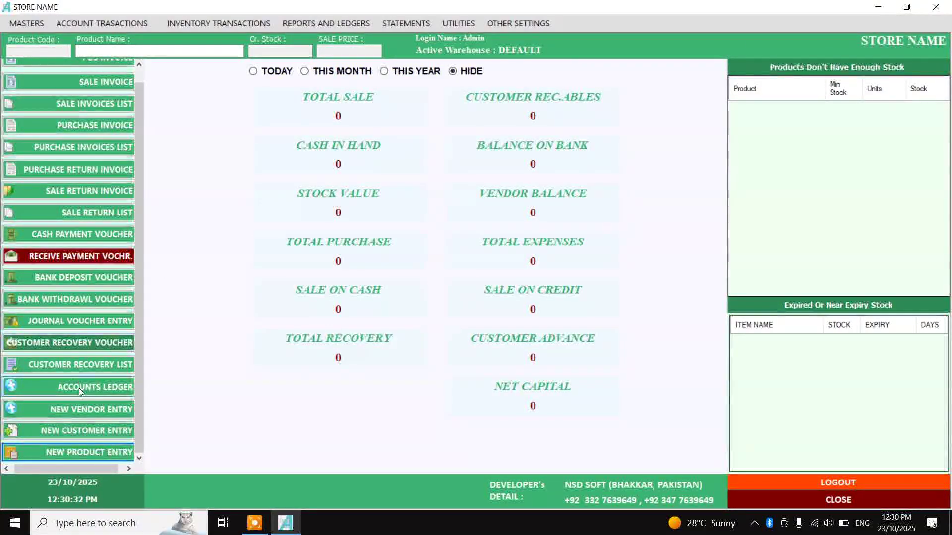
Start a new product named GARAM MASALA. with Kg packing in the Grocery category
left_click(99, 449)
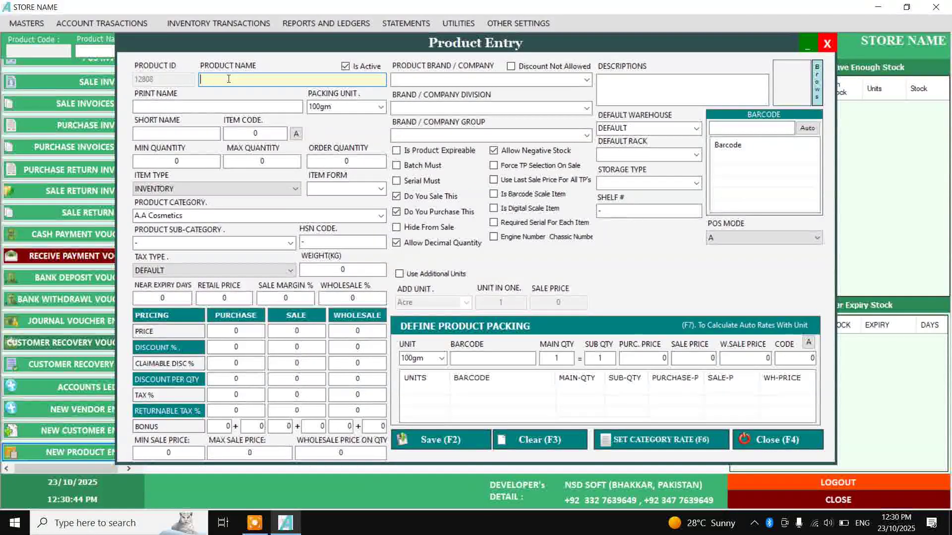
type("GARAM MASALA")
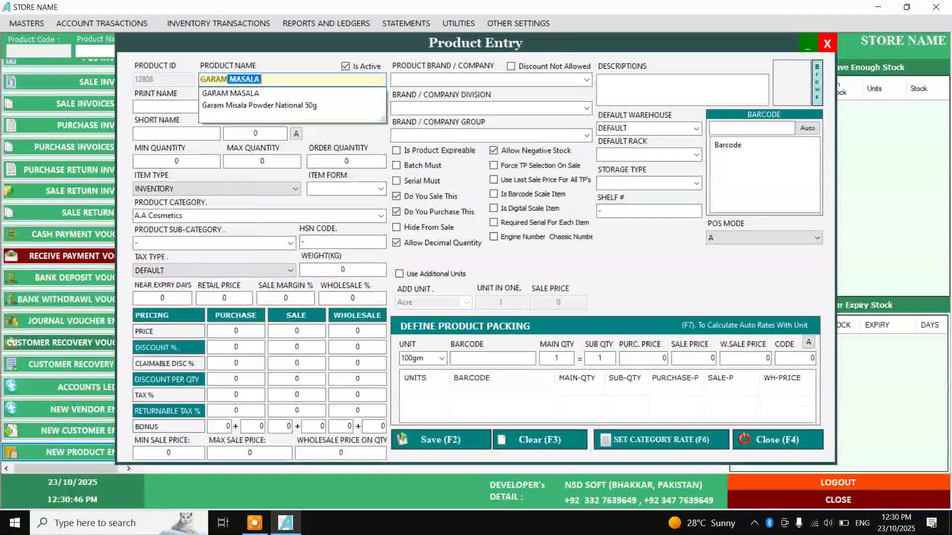
key("Return")
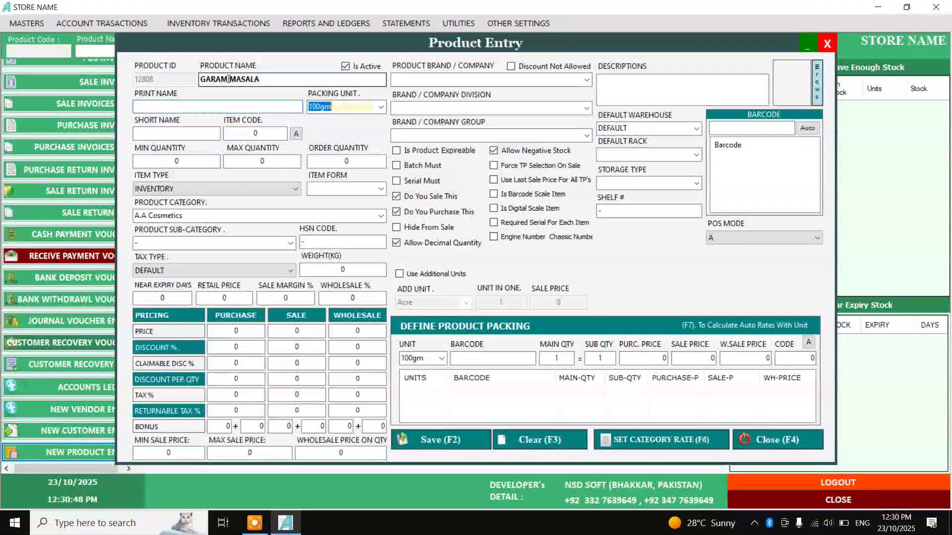
type("Kg")
key("Return")
key("Return")
key("Return")
key("Return")
key("Return")
key("Return")
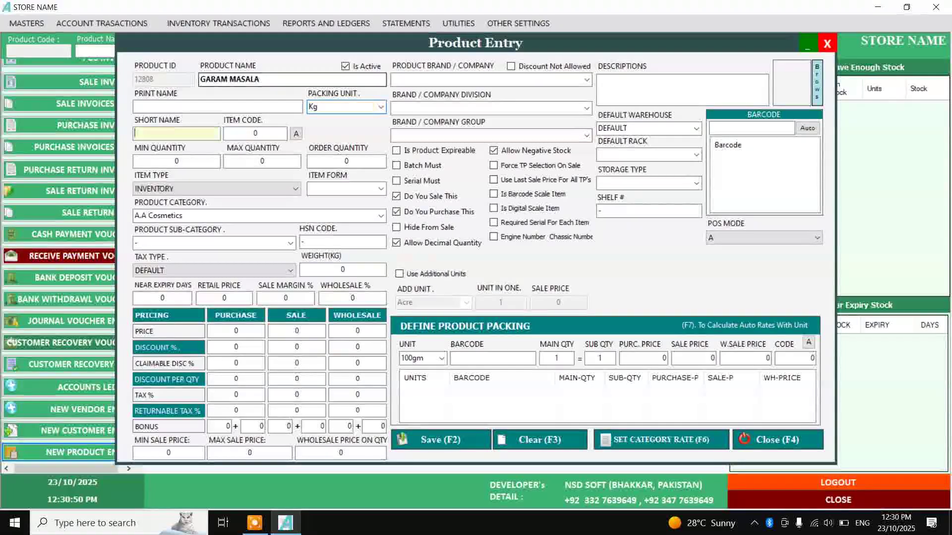
key("Return")
key("Return")
key("Down")
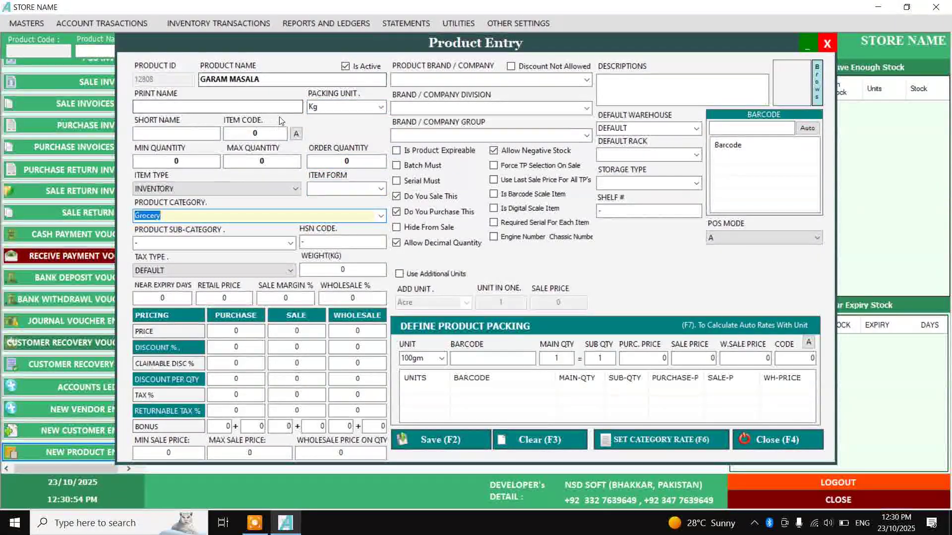
Auto-generate item code 2008, then set sale price 4000, barcode Z012808 and POS mode M
left_click(297, 134)
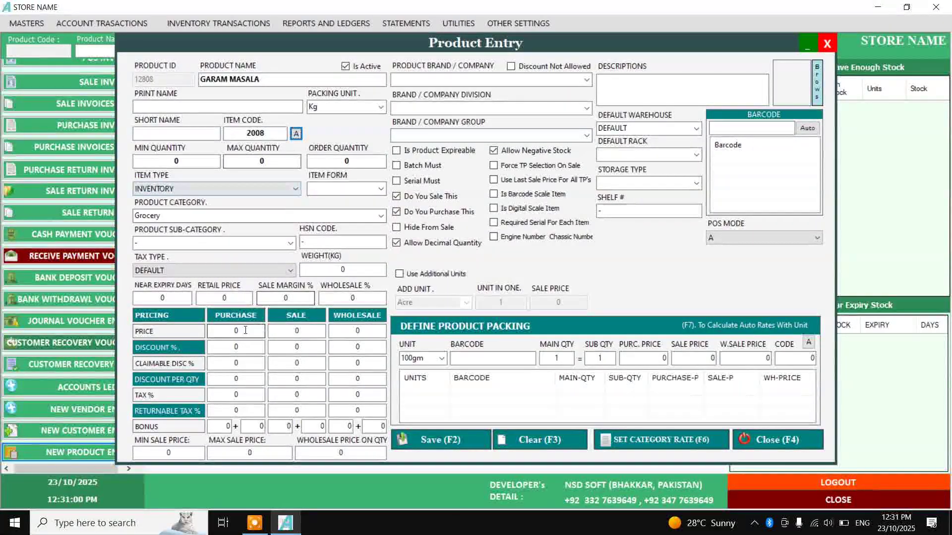
left_click(250, 336)
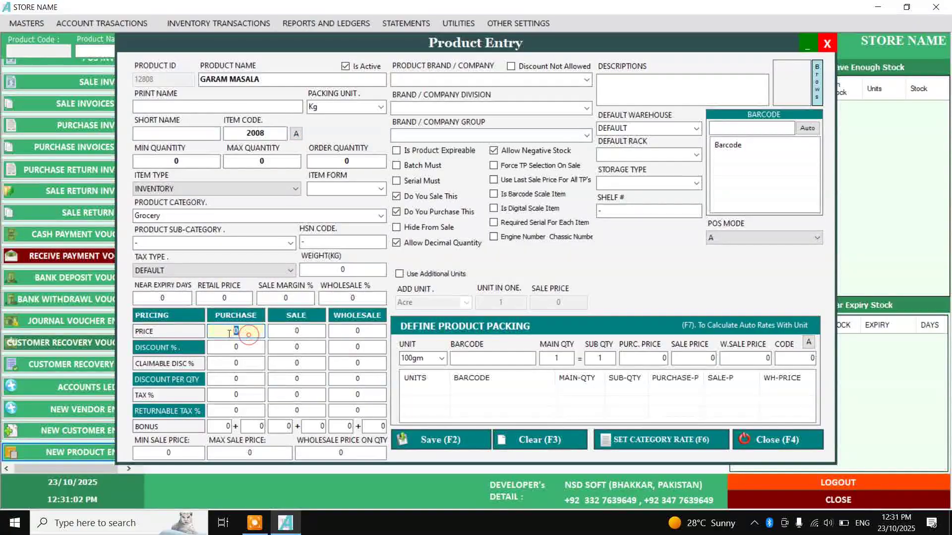
left_click(298, 331)
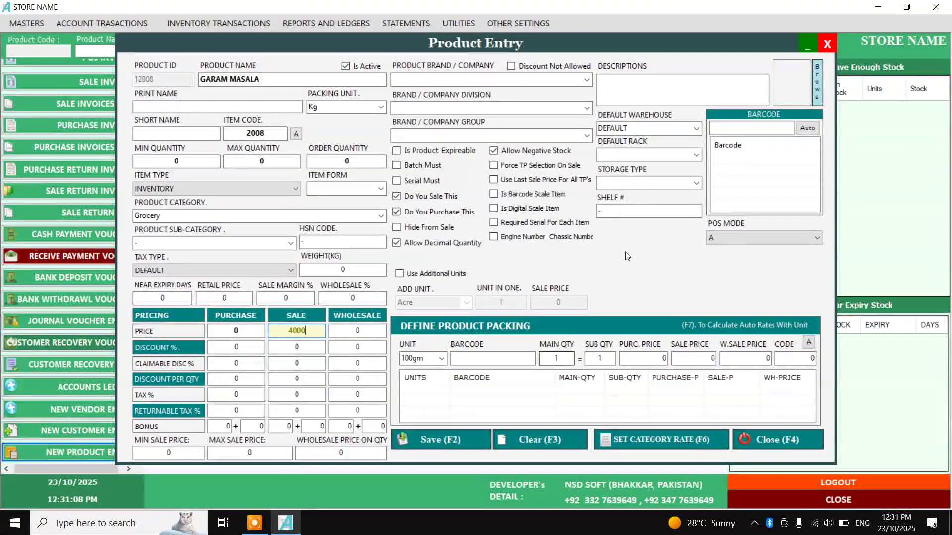
left_click(807, 128)
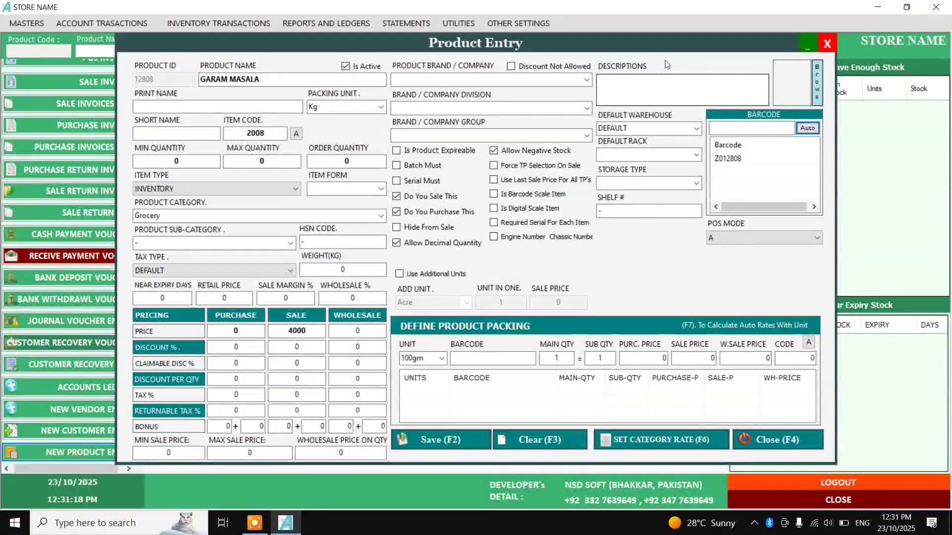
left_click(289, 79)
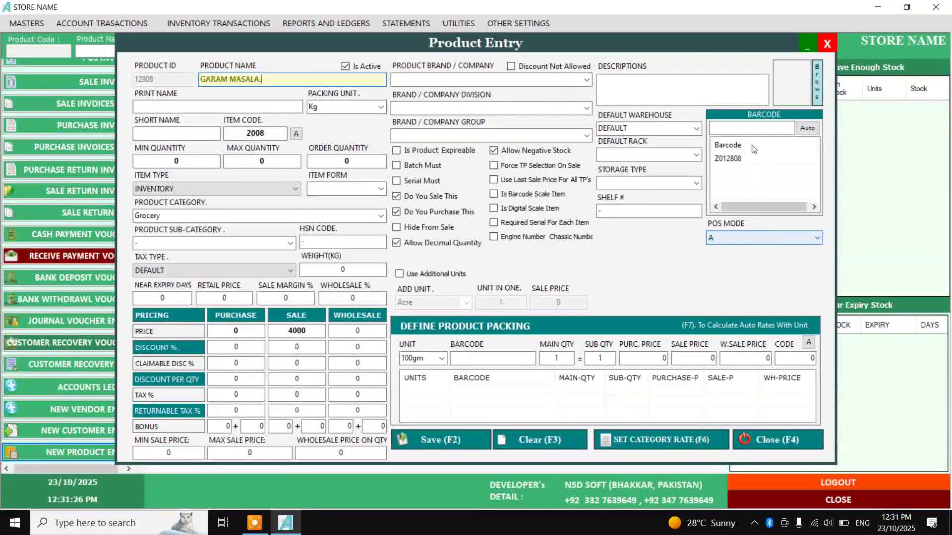
left_click(735, 237)
left_click(736, 256)
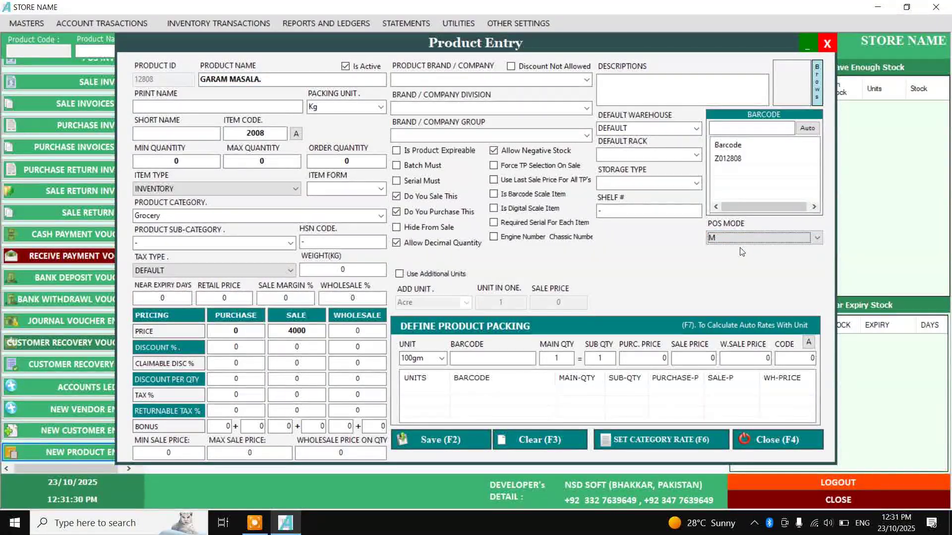
Keep 100gm packing with sub quantity 10, save GARAM MASALA., and close the product form
left_click(442, 359)
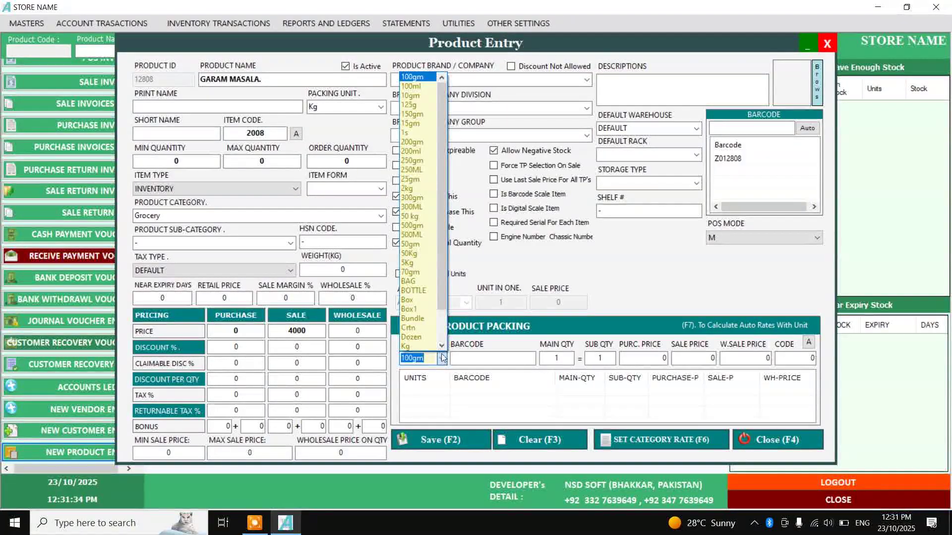
left_click(436, 364)
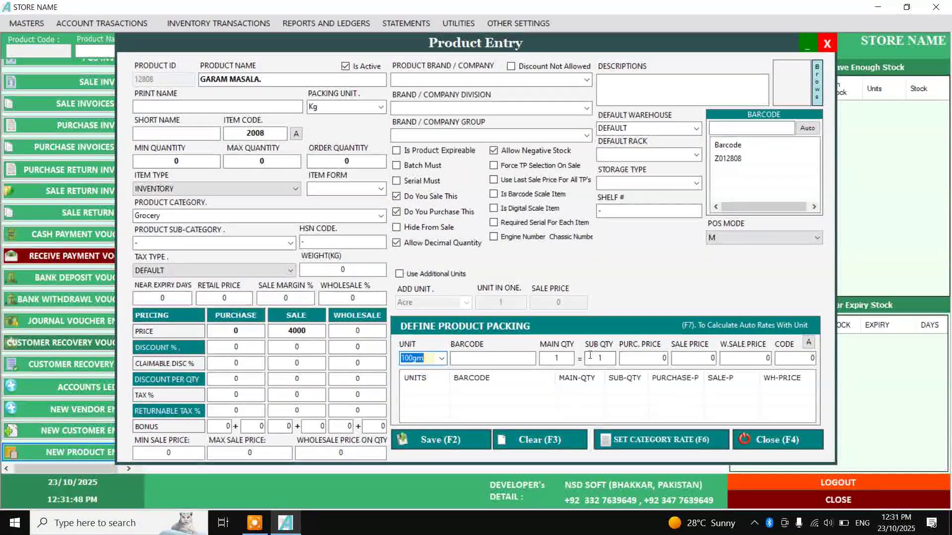
left_click(608, 356)
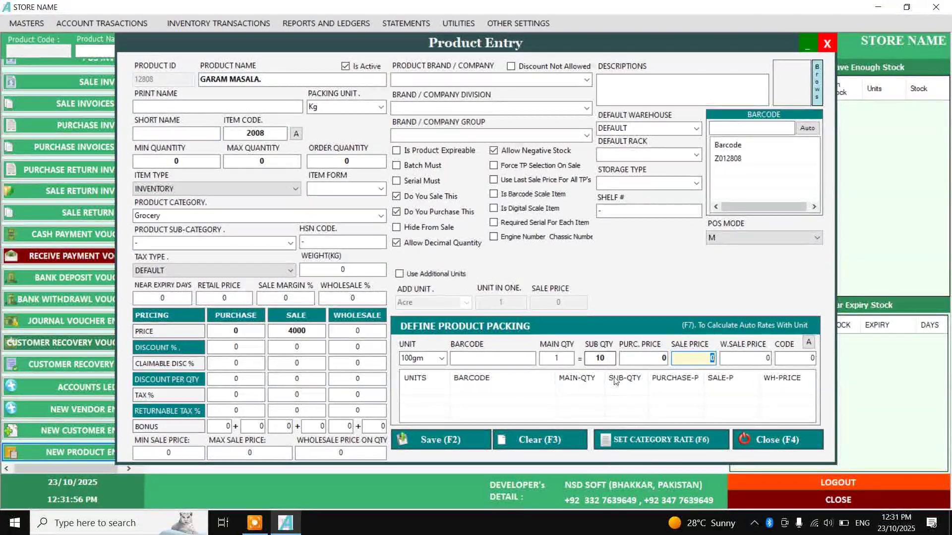
left_click(608, 358)
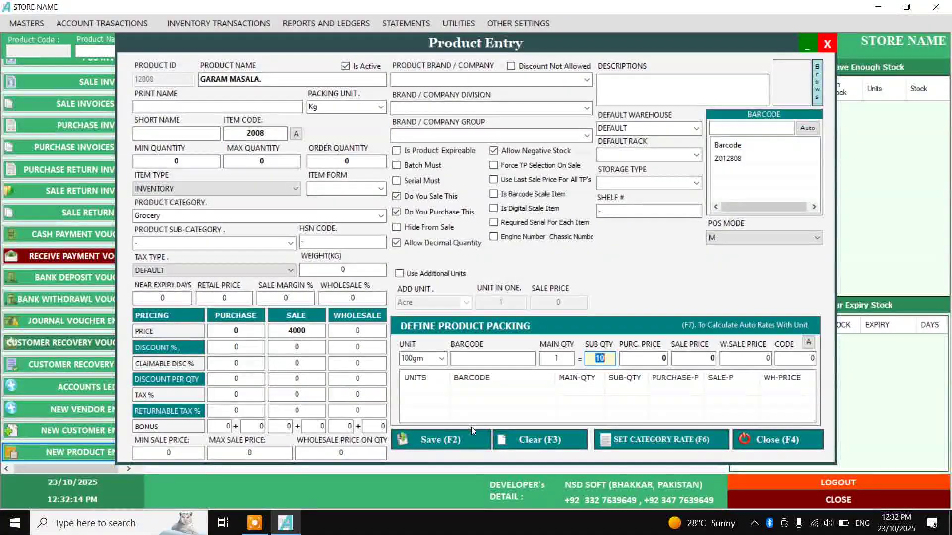
left_click(463, 440)
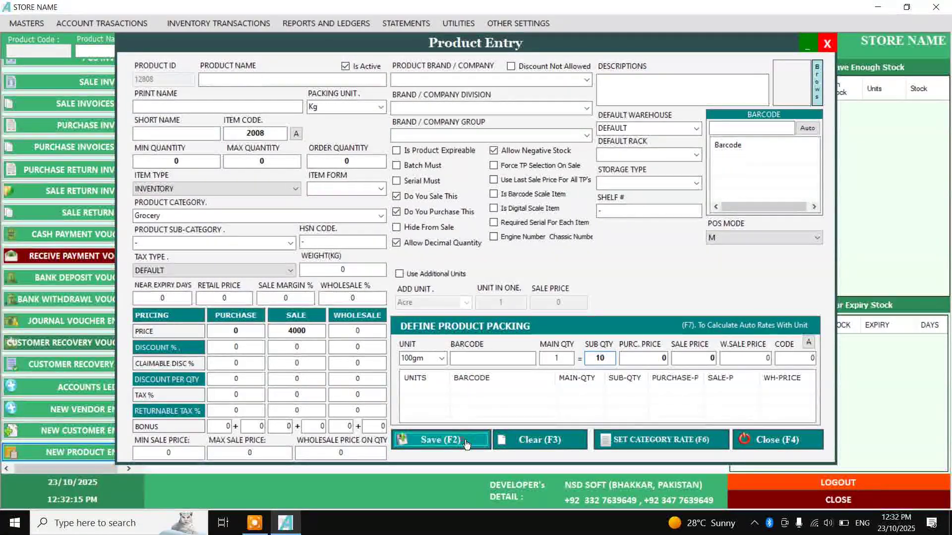
left_click(778, 438)
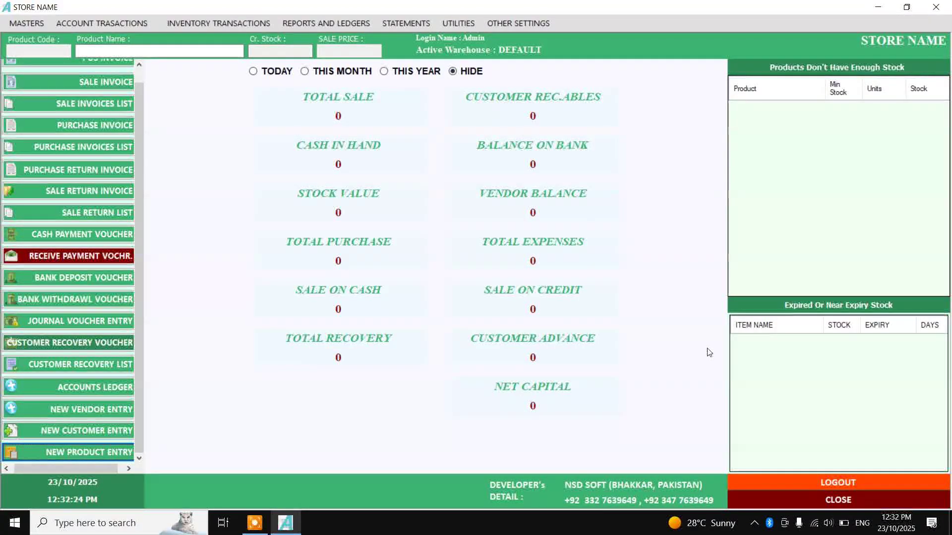
Show TODAY's dashboard figures and open Opening Stock Entry with the product name field active
scroll(137, 79, "up", 1)
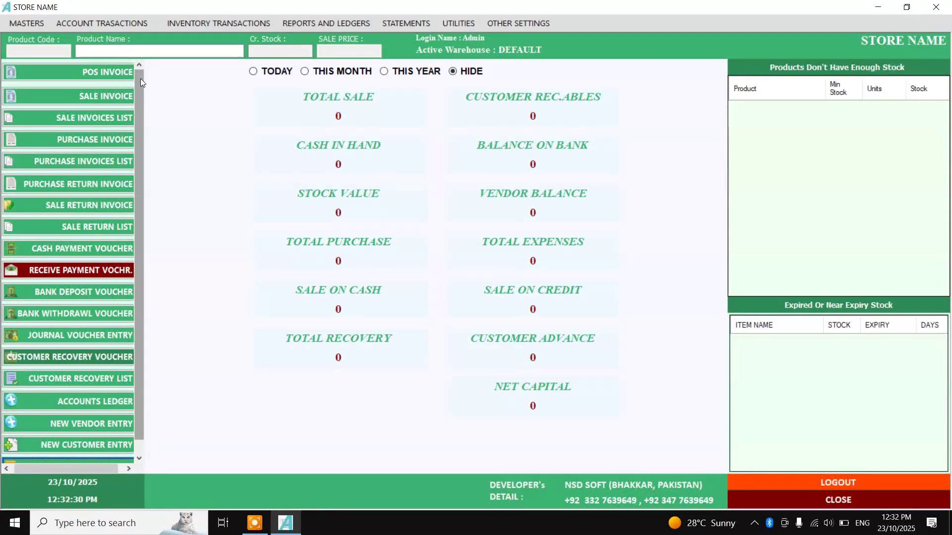
left_click(253, 71)
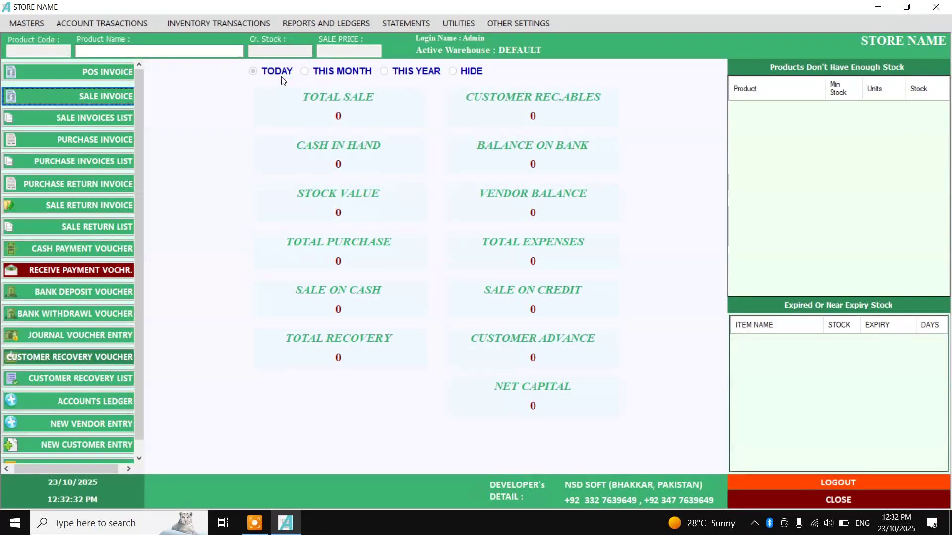
left_click(35, 23)
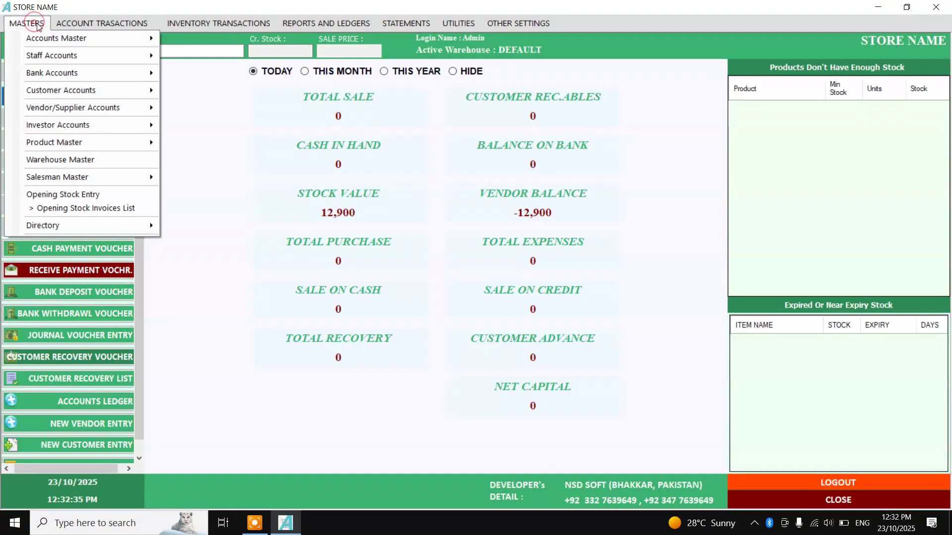
left_click(93, 198)
left_click(238, 171)
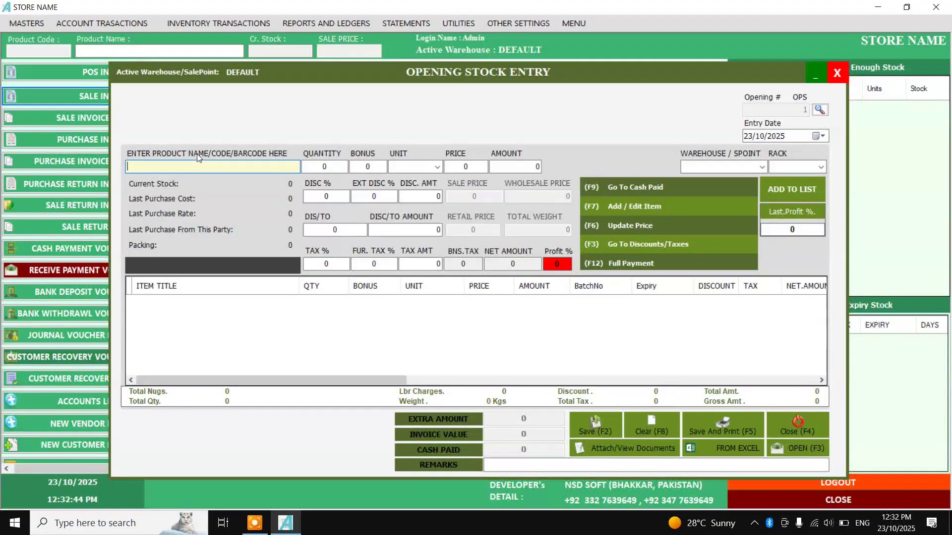
Choose SUGAR. from the SUGS search and enter quantity 50
type("SUGS")
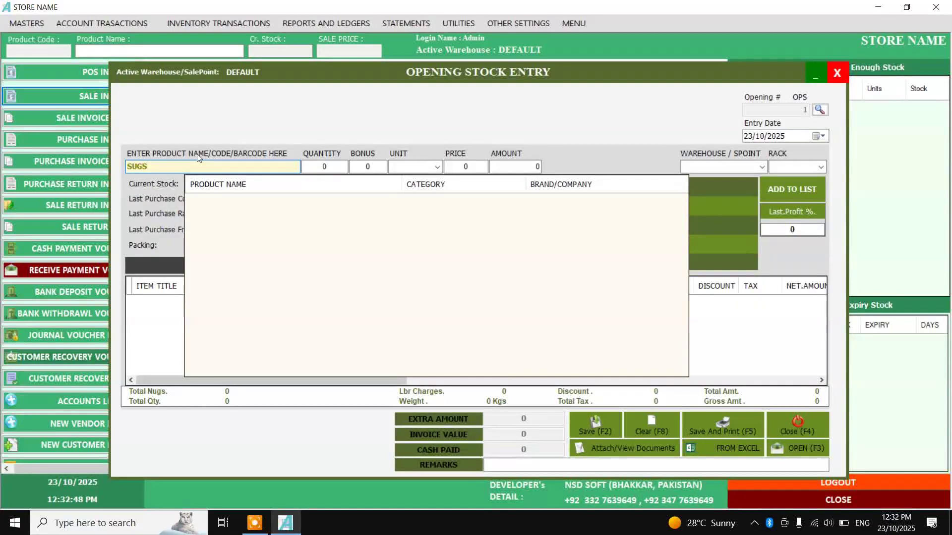
key("Down")
key("Down")
key("Down")
key("Down")
key("Down")
key("Down")
key("Down")
key("Down")
key("Down")
key("Down")
key("Down")
key("Down")
key("Down")
key("Down")
key("Down")
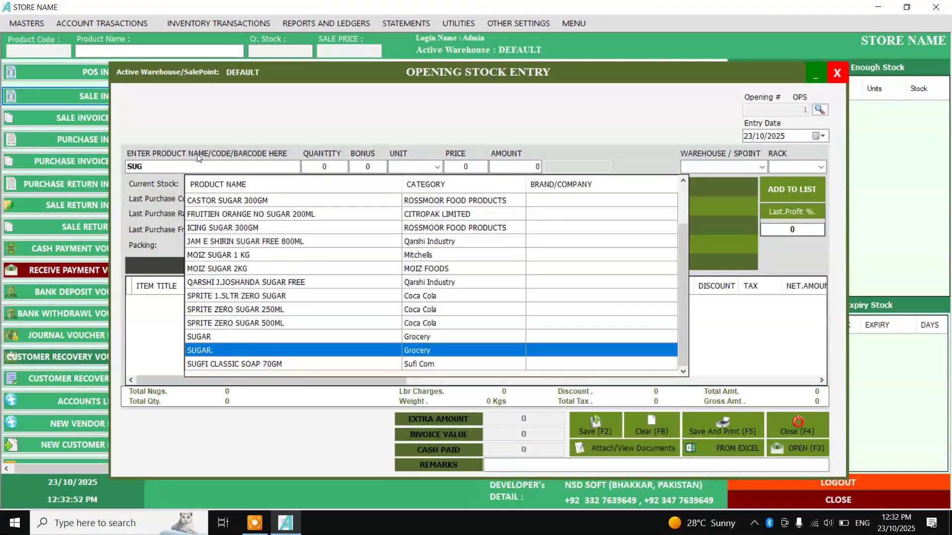
key("Return")
type("50")
key("Return")
key("Return")
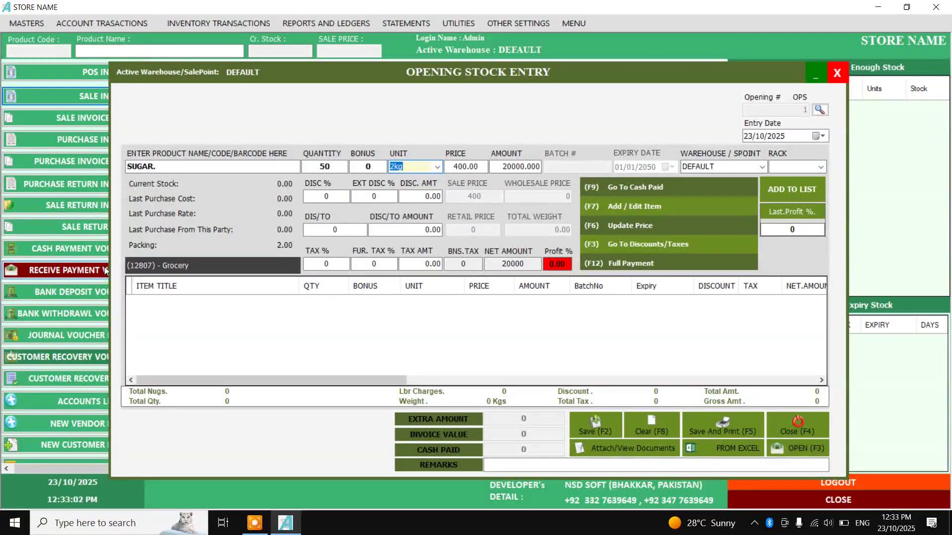
Set the sugar line's unit to Kg and its price to 190
left_click(439, 168)
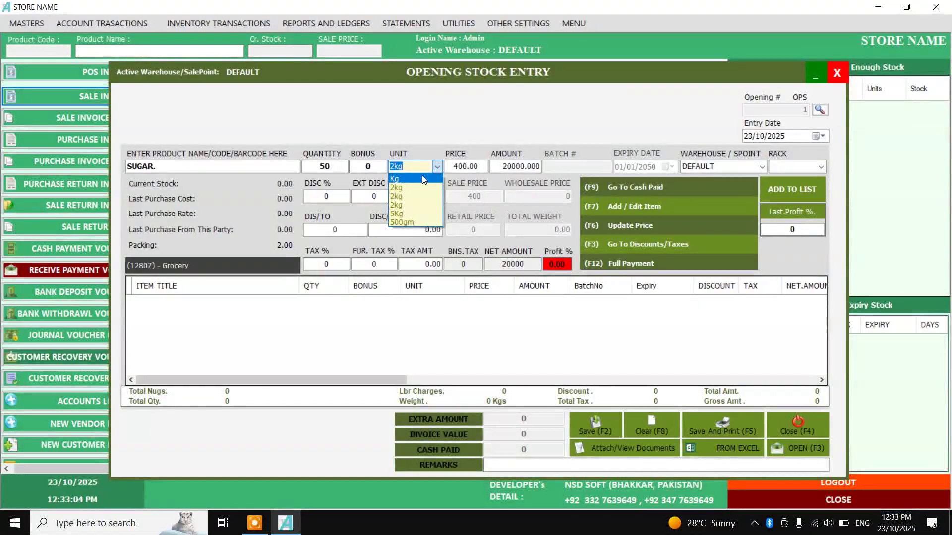
left_click(415, 217)
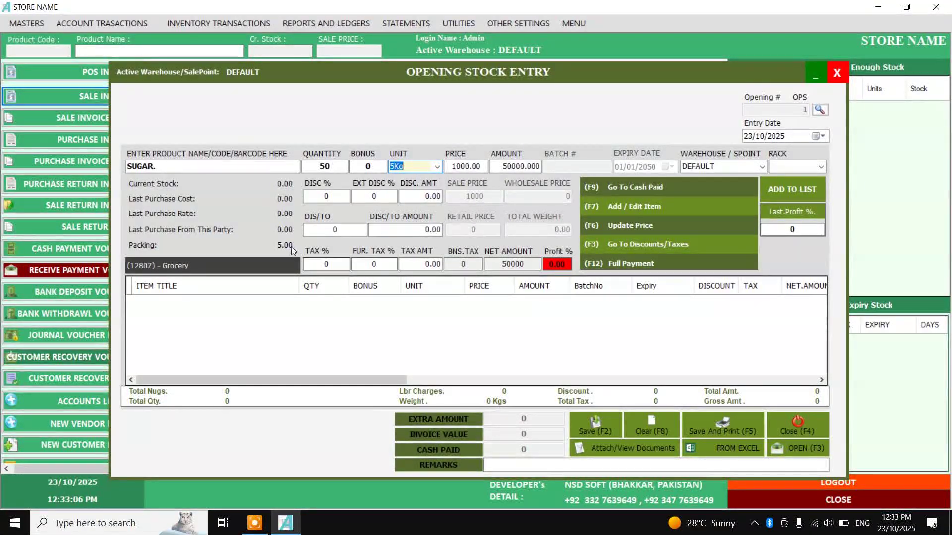
left_click(436, 167)
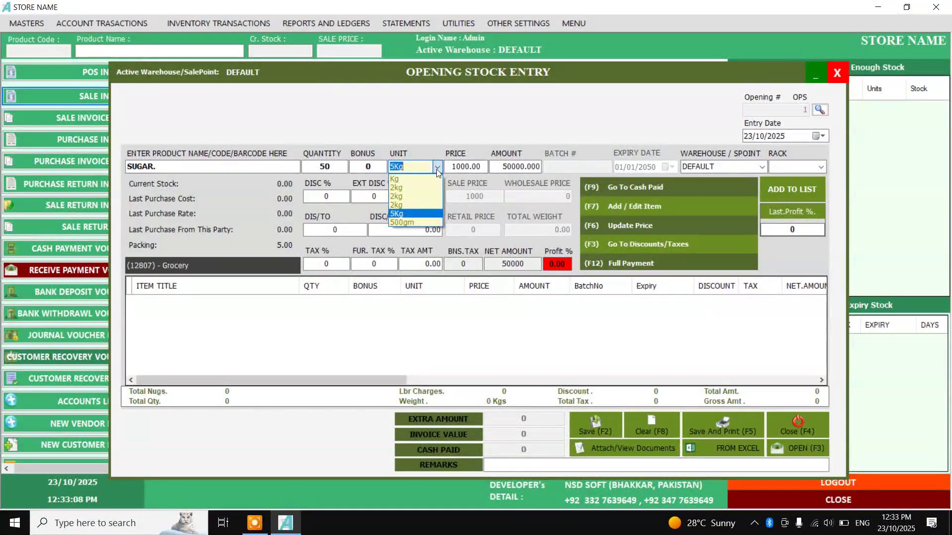
left_click(432, 228)
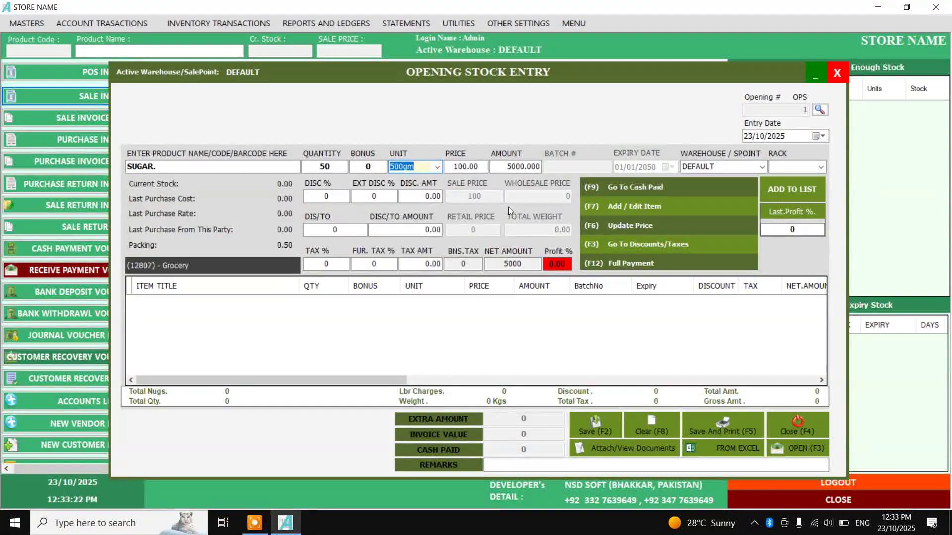
left_click(438, 168)
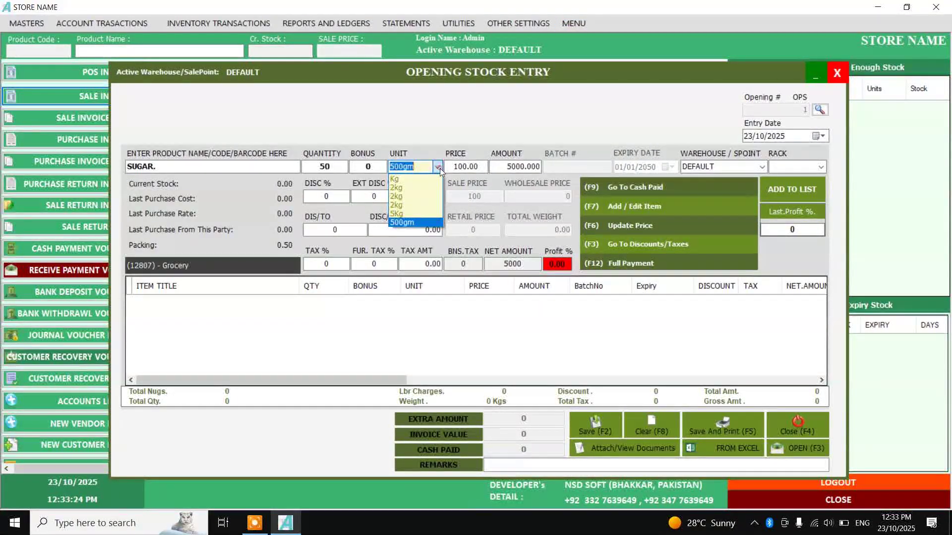
left_click(414, 179)
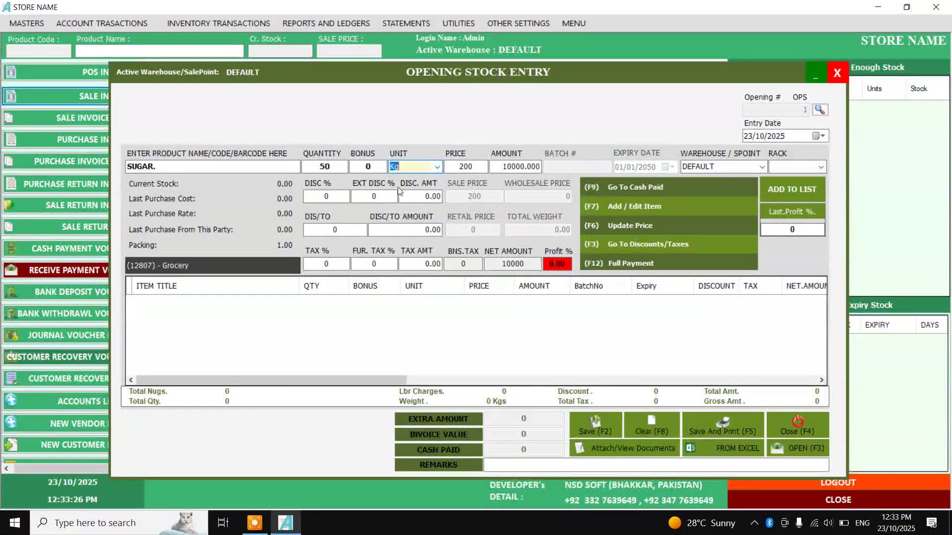
left_click_drag(330, 165, 326, 166)
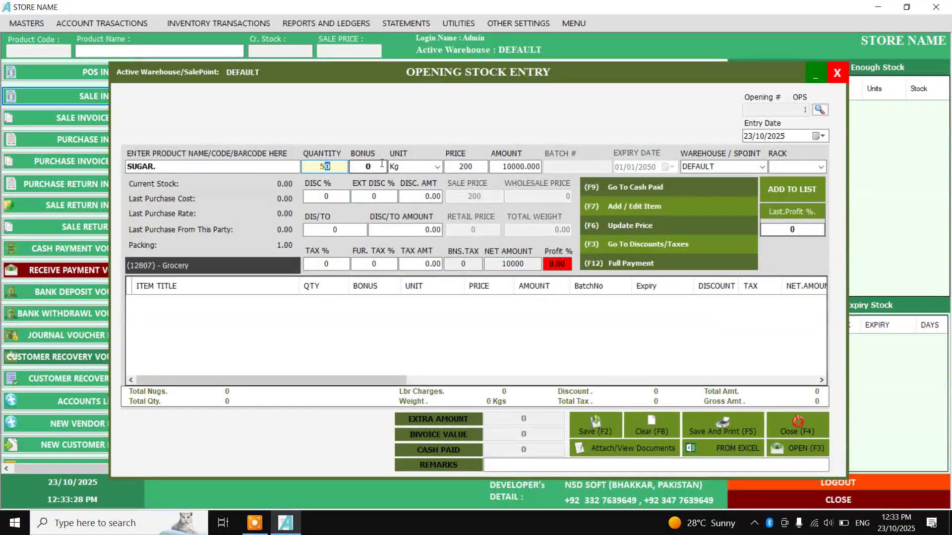
key("Return")
type("190")
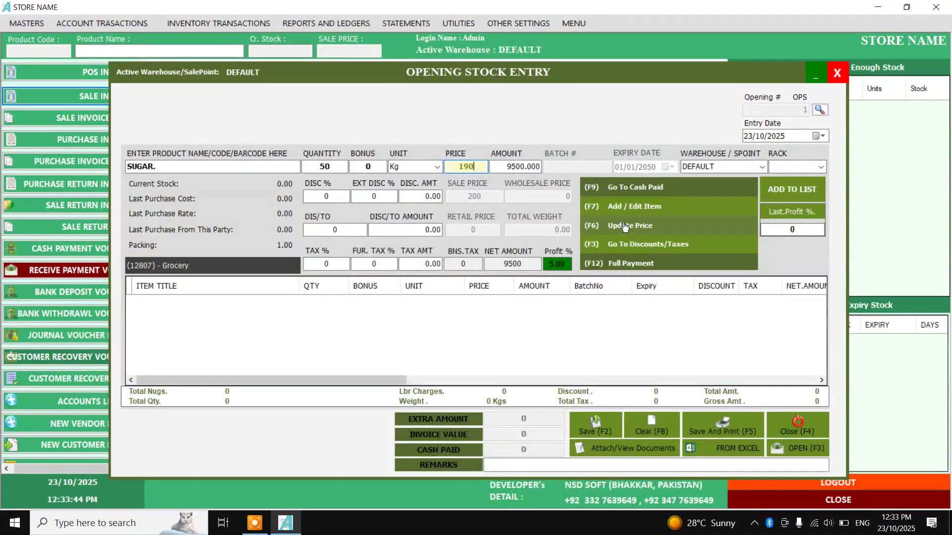
left_click(624, 232)
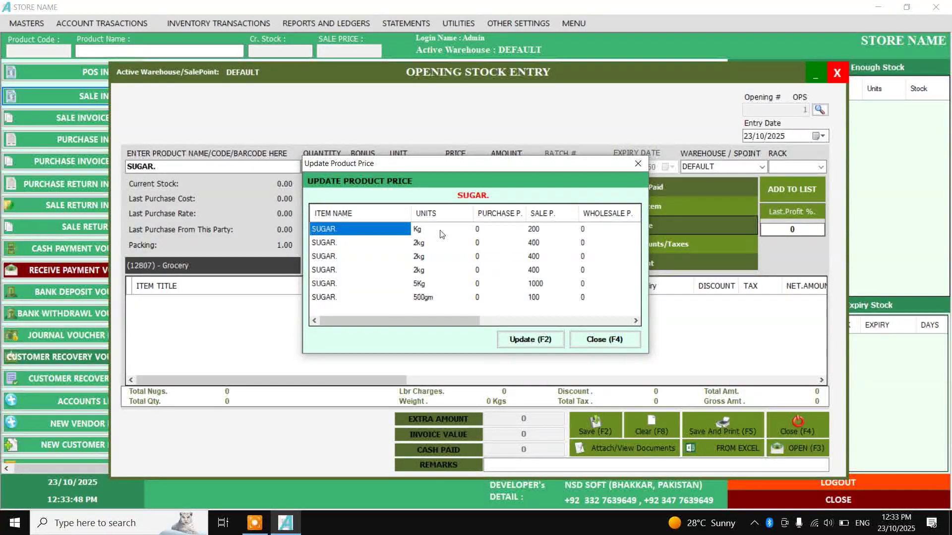
left_click(543, 231)
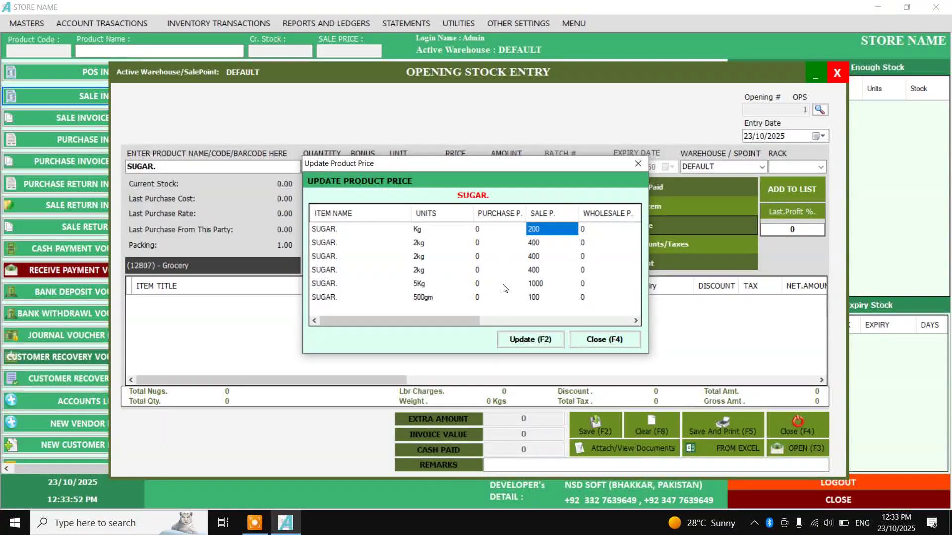
left_click(526, 245)
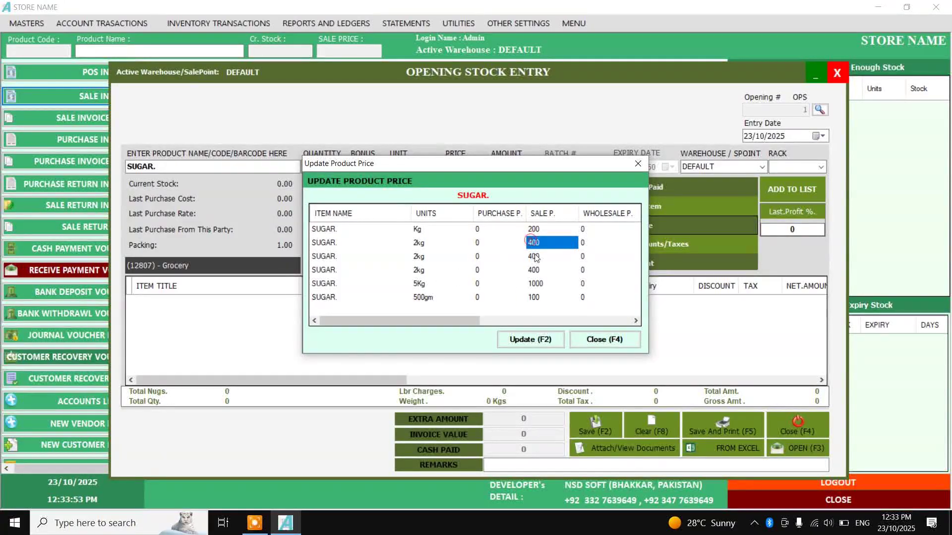
left_click(542, 287)
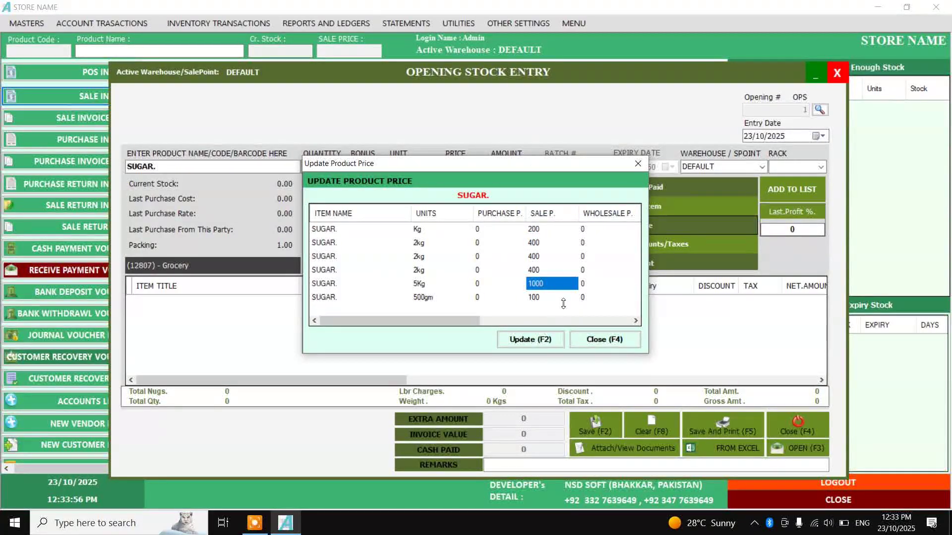
left_click(564, 300)
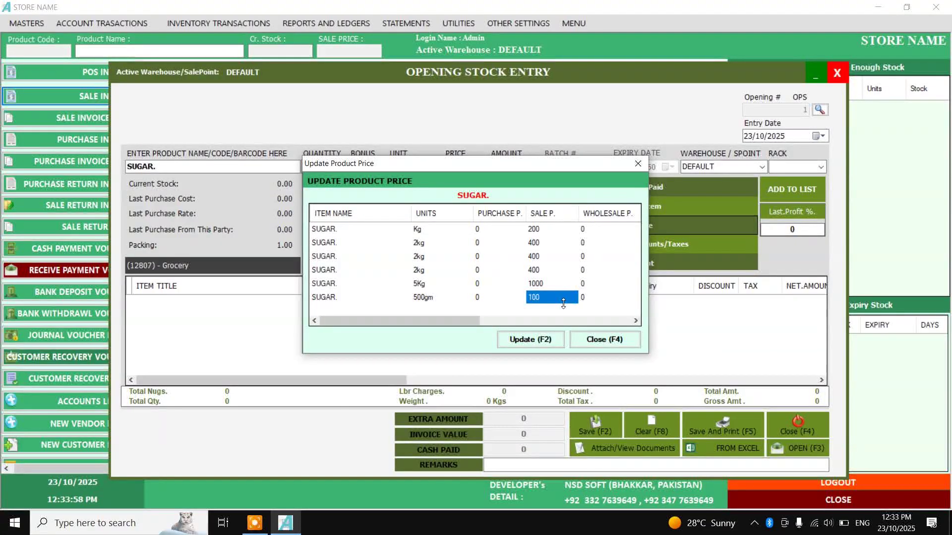
left_click(600, 342)
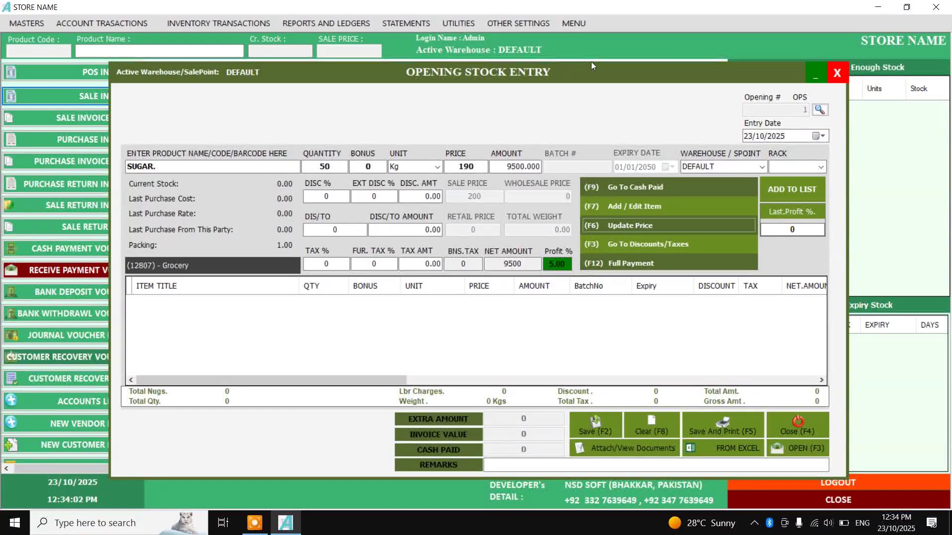
Add the SUGAR. line, then a GARAM MASALA. line of 2 Kg at price 3600
left_click(515, 166)
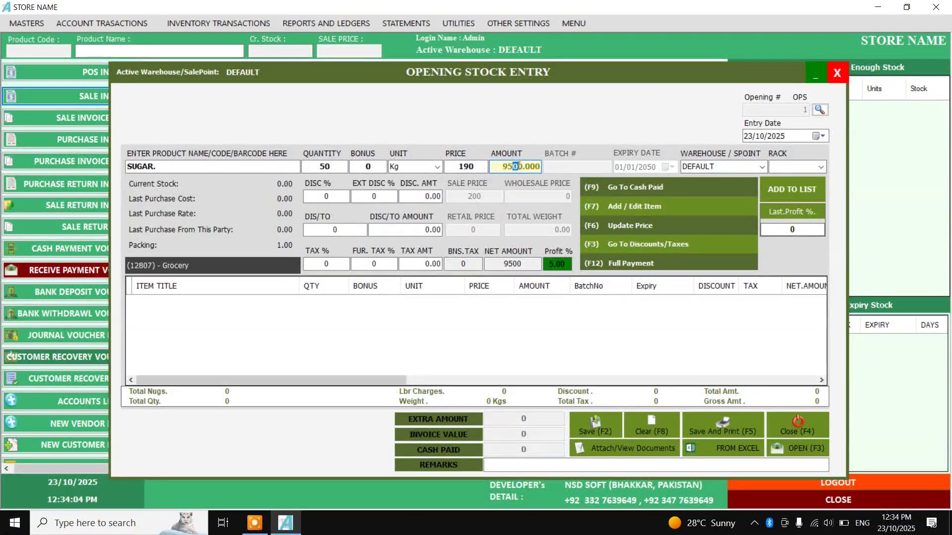
key("Return")
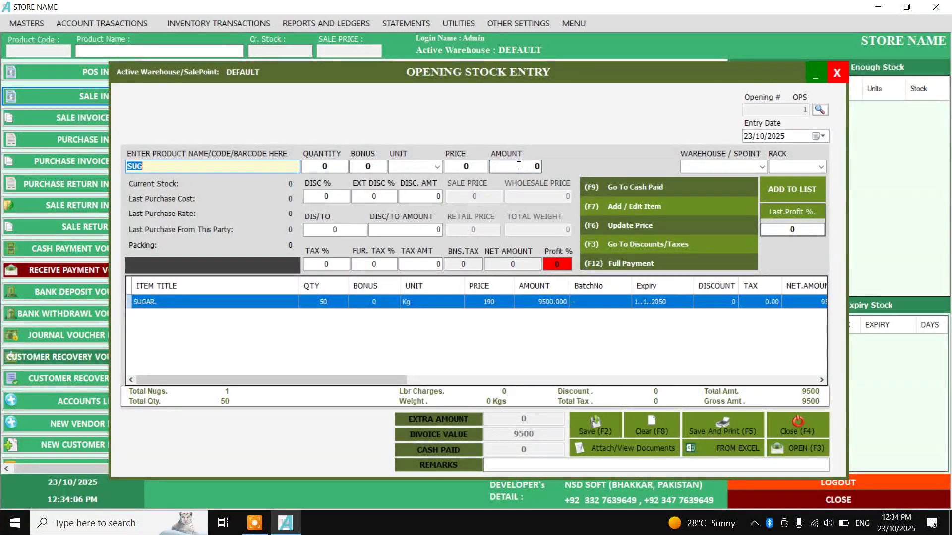
type("GARA")
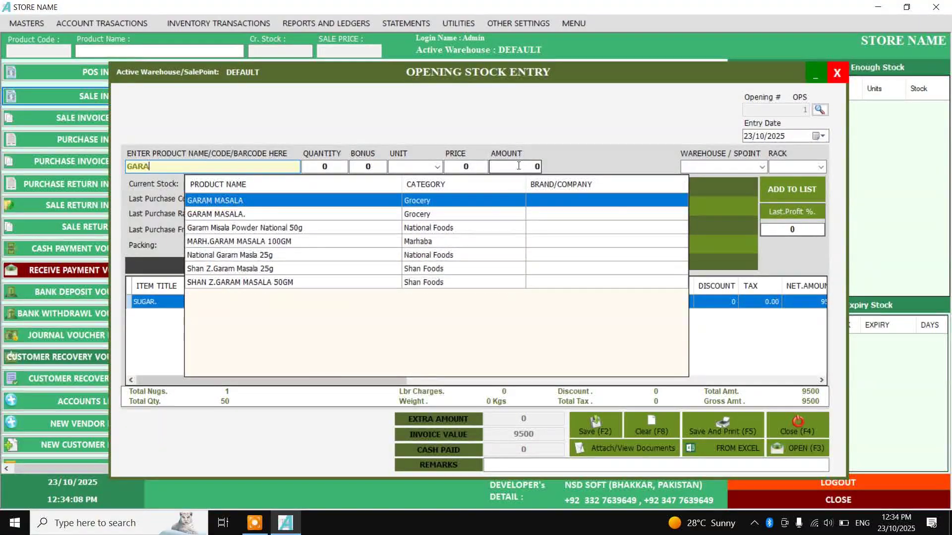
key("Down")
key("Return")
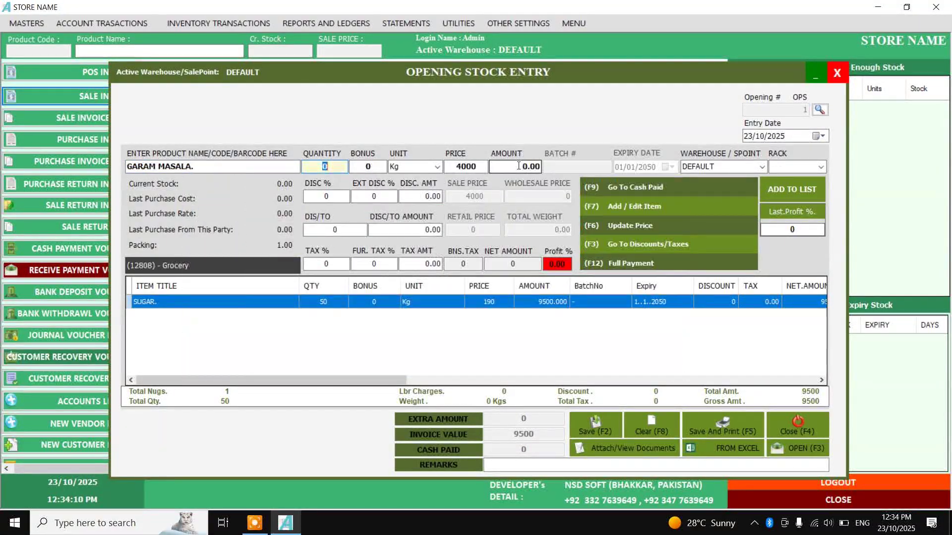
type("2")
key("Return")
key("Return")
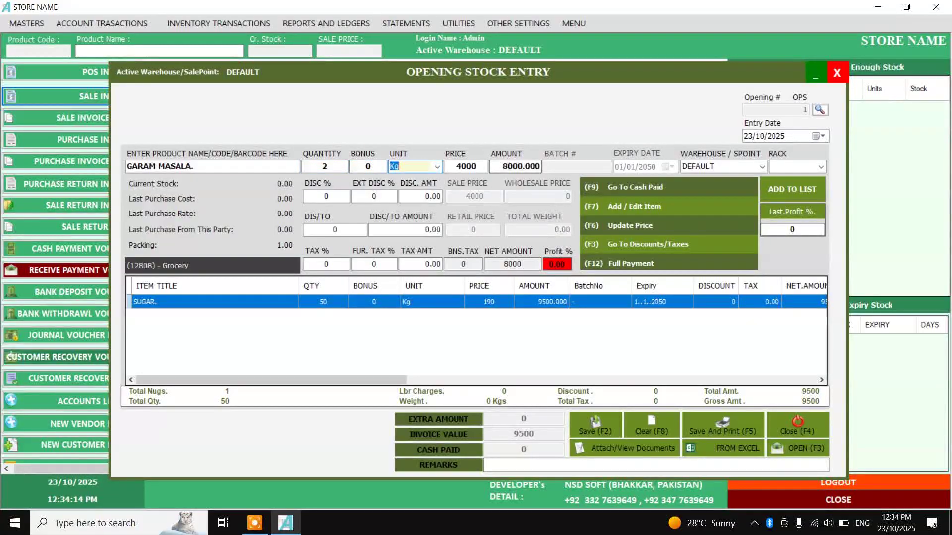
left_click(440, 168)
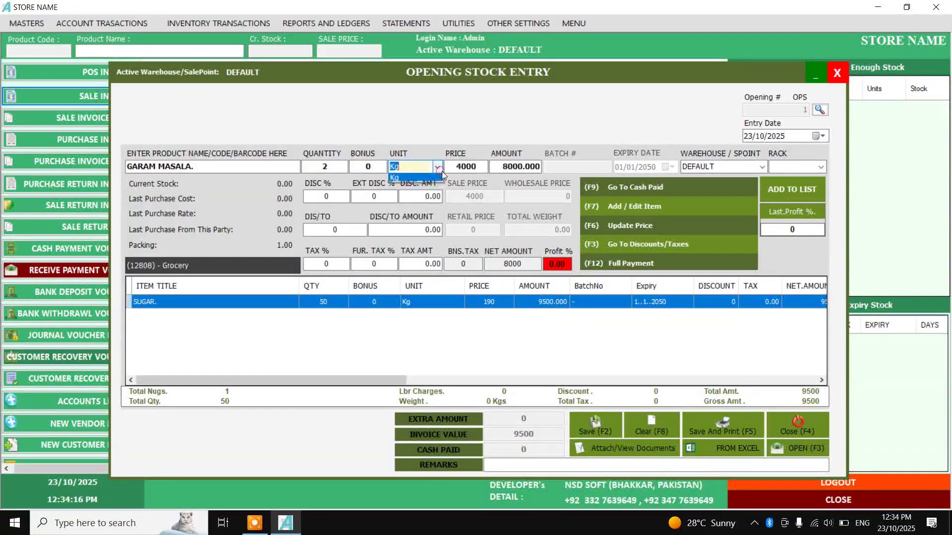
left_click(429, 179)
left_click(468, 167)
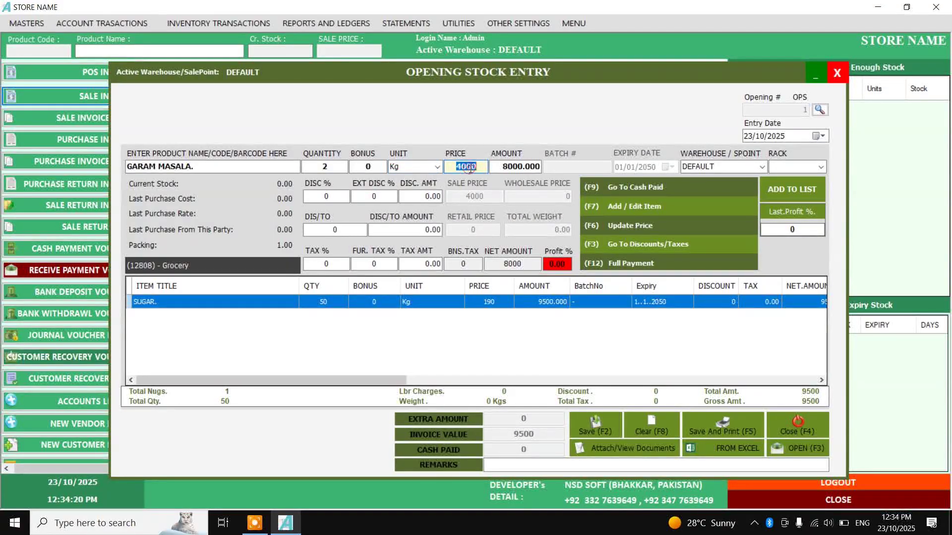
type("3600")
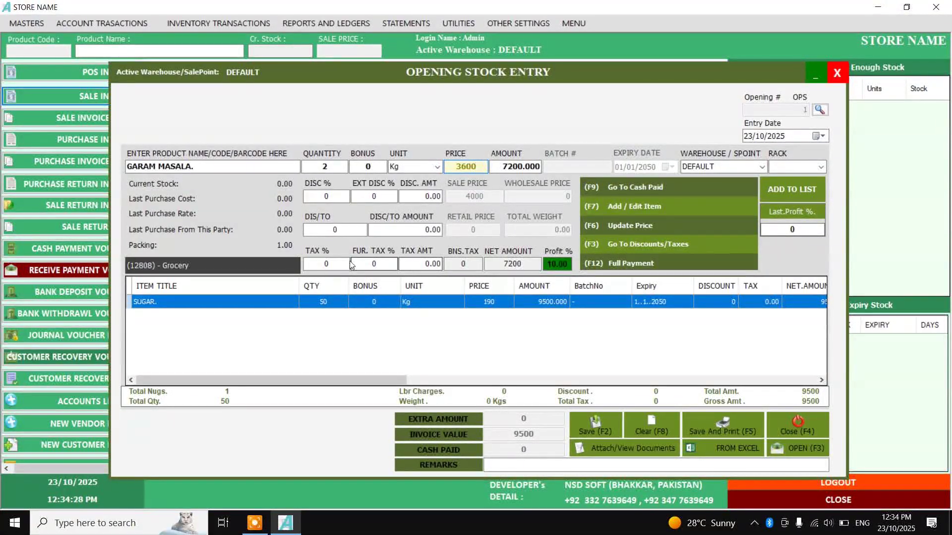
left_click(441, 265)
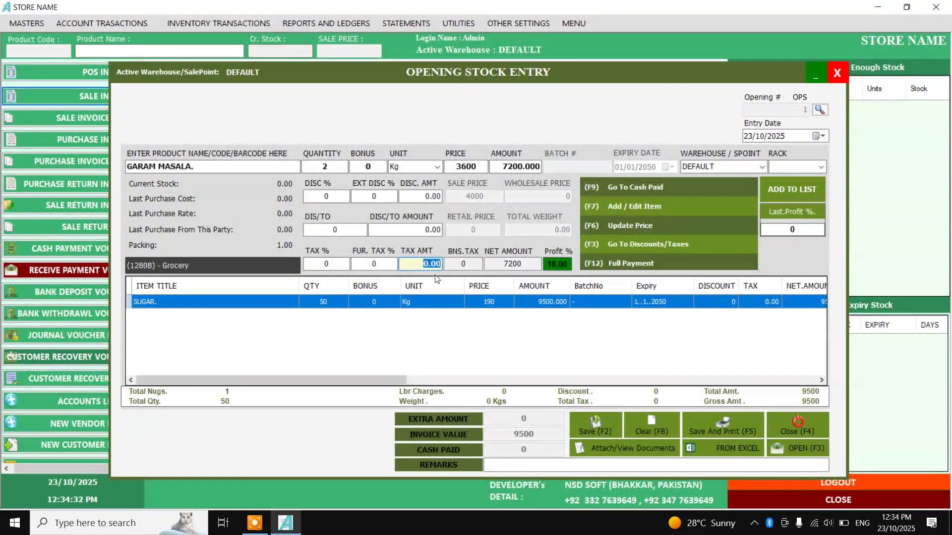
key("Return")
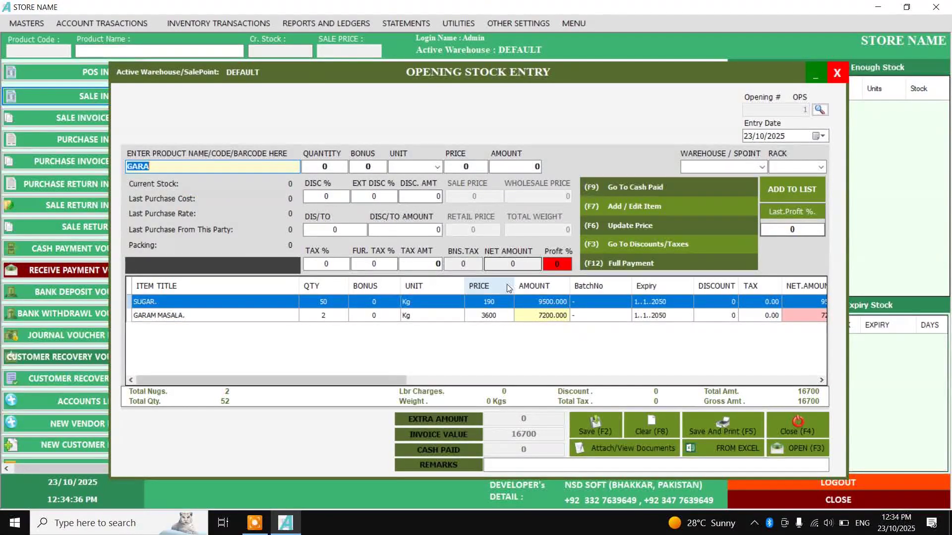
Save the opening stock entry totalling 16,700 and close it
left_click(595, 424)
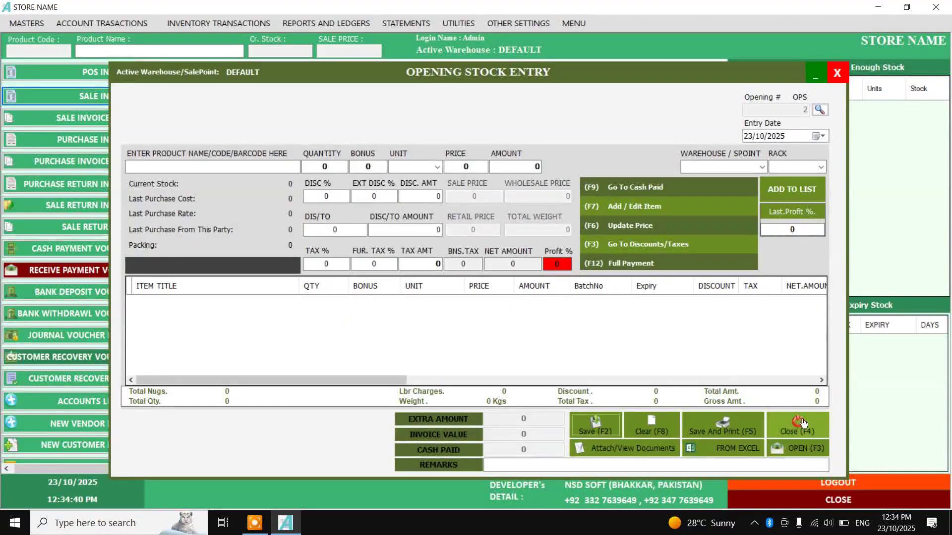
left_click(796, 425)
left_click(39, 23)
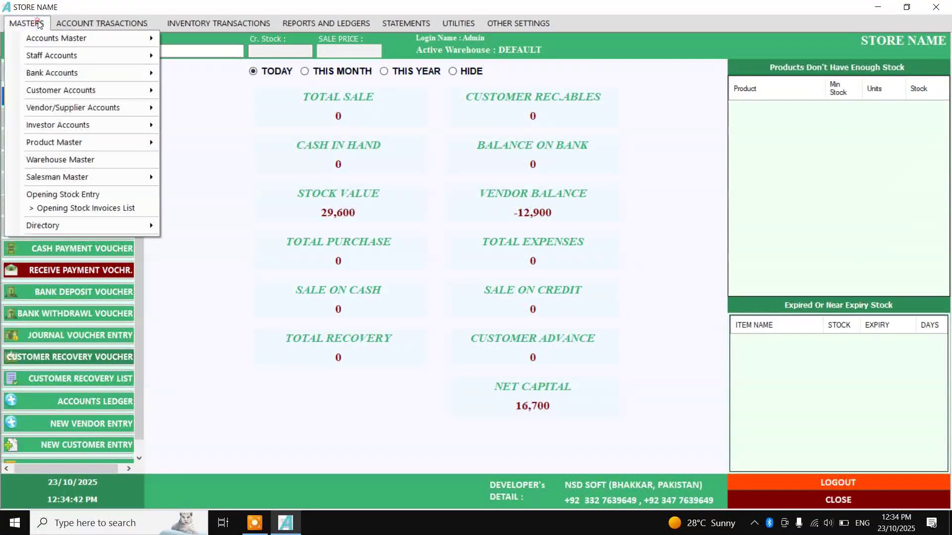
left_click(64, 210)
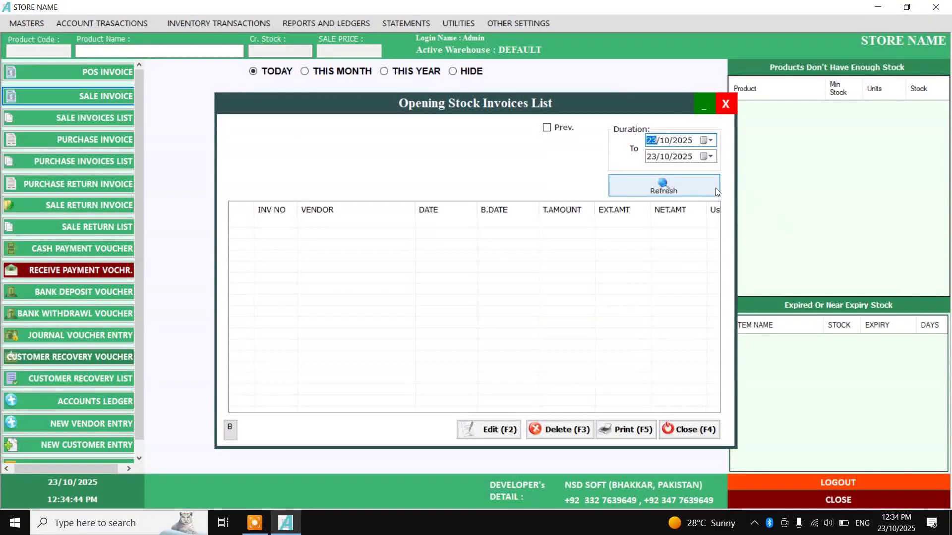
left_click(710, 188)
left_click(668, 226)
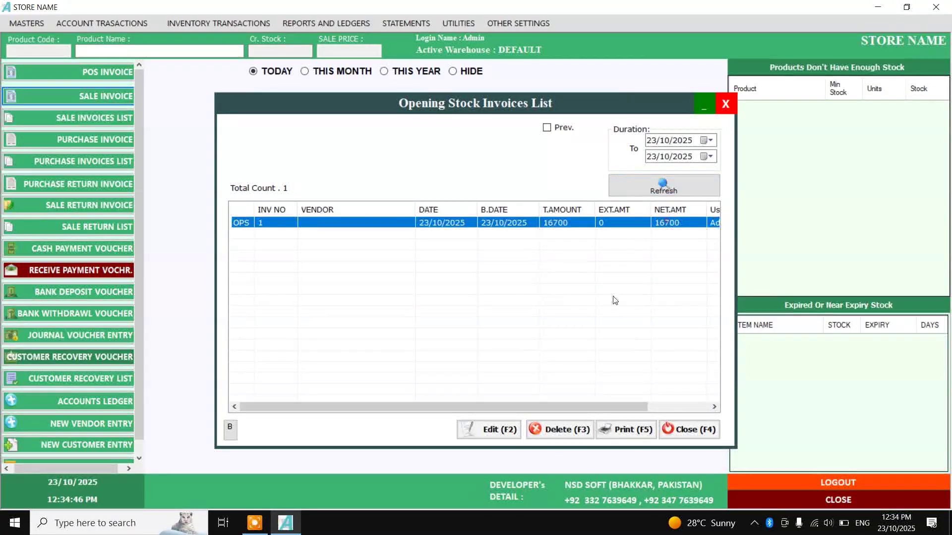
left_click(501, 430)
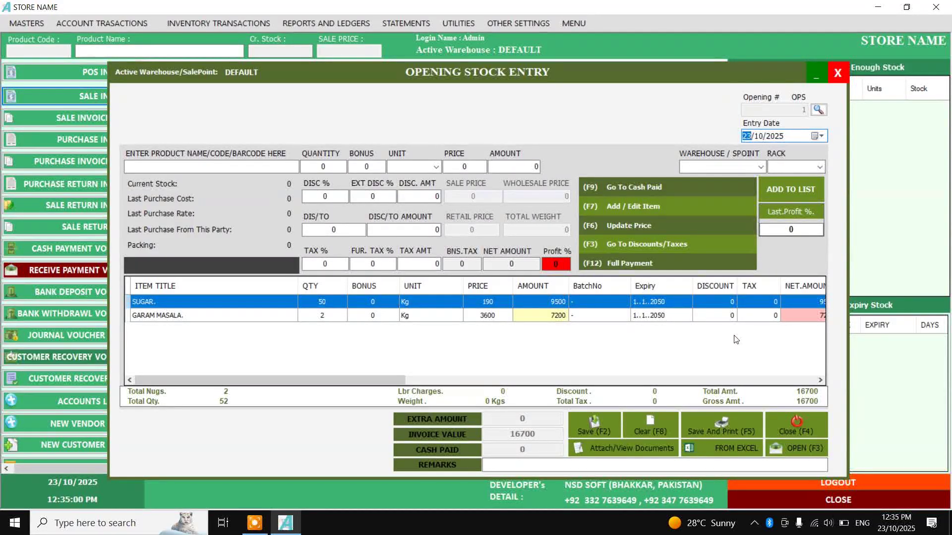
left_click(788, 425)
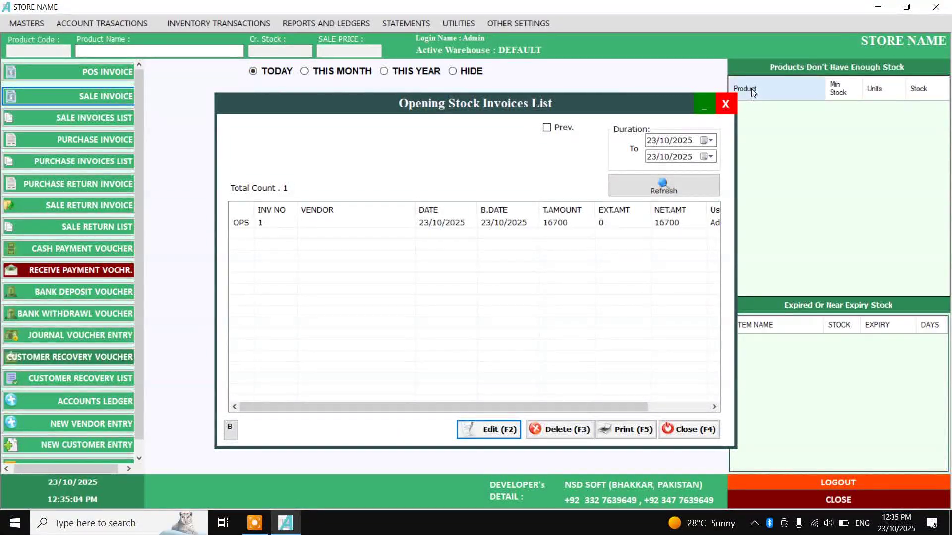
left_click(653, 140)
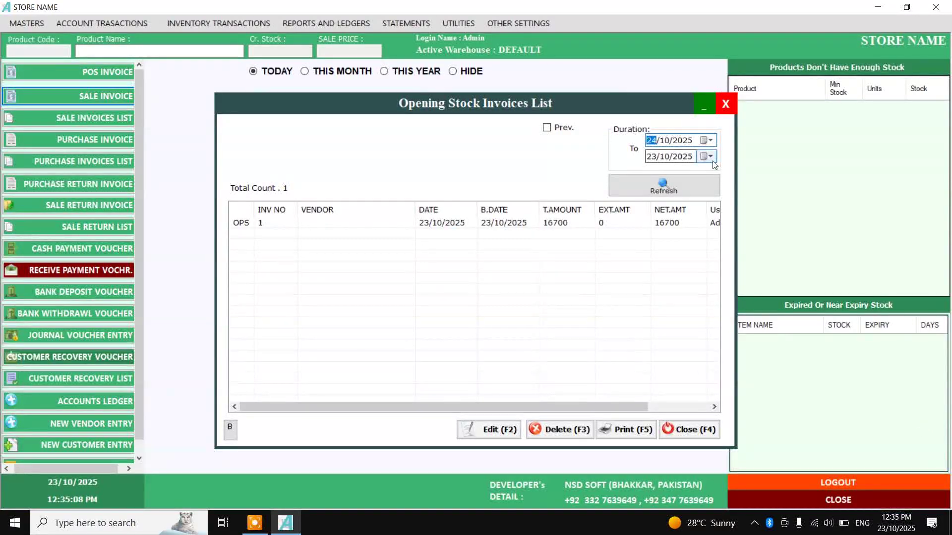
left_click(657, 155)
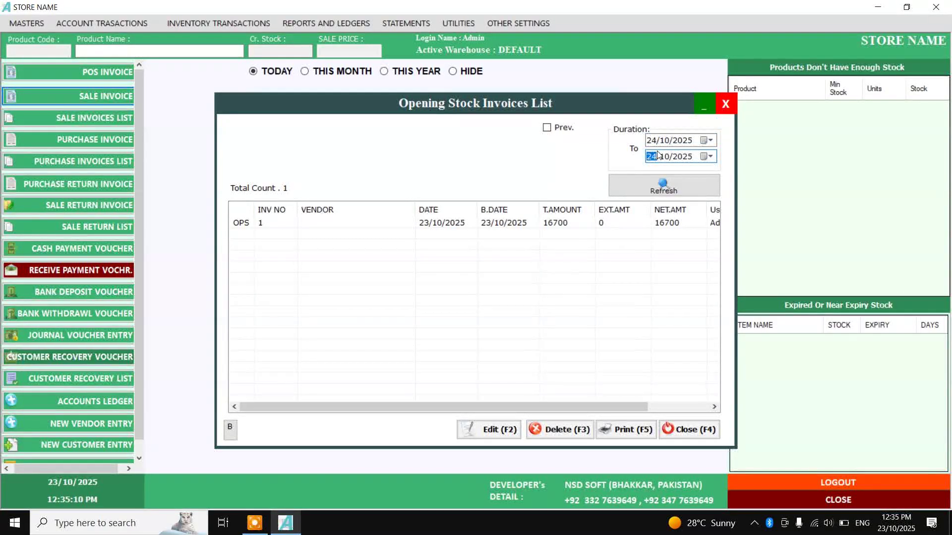
left_click(662, 187)
left_click(650, 144)
left_click(658, 156)
key("Right")
key("Right")
key("Left")
key("Left")
key("Down")
left_click(664, 185)
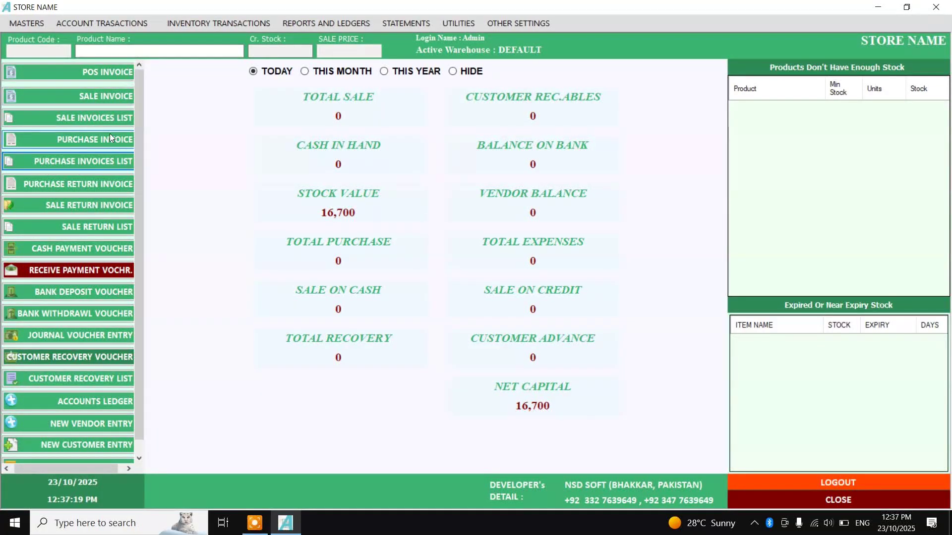
left_click(46, 26)
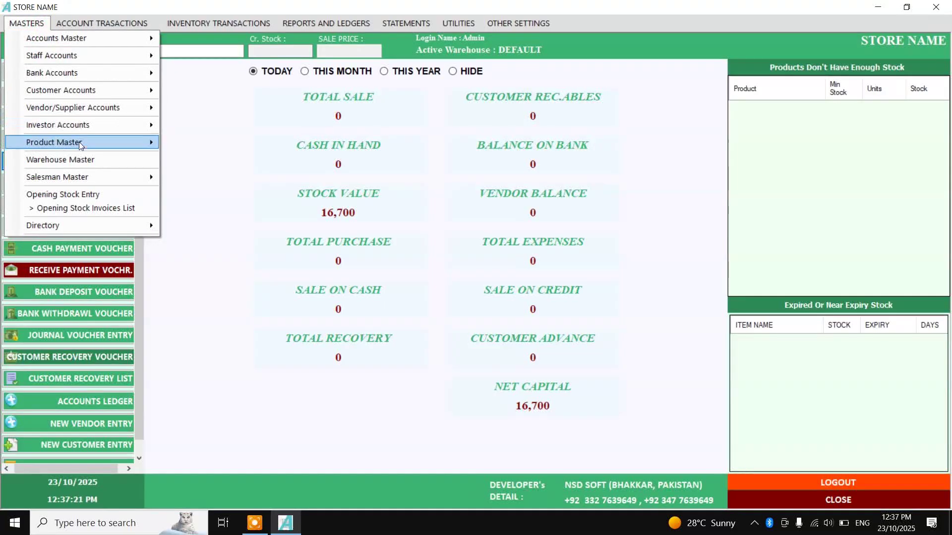
left_click(226, 179)
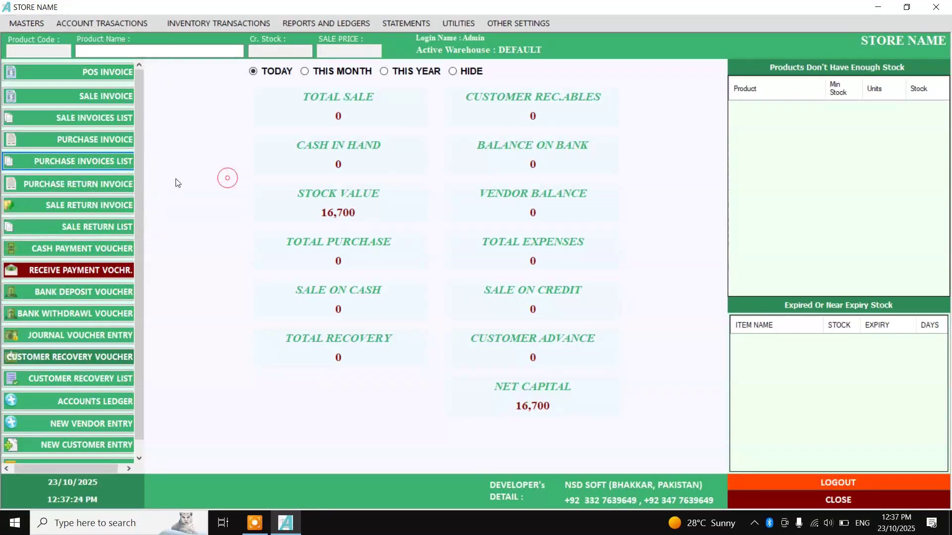
left_click(107, 140)
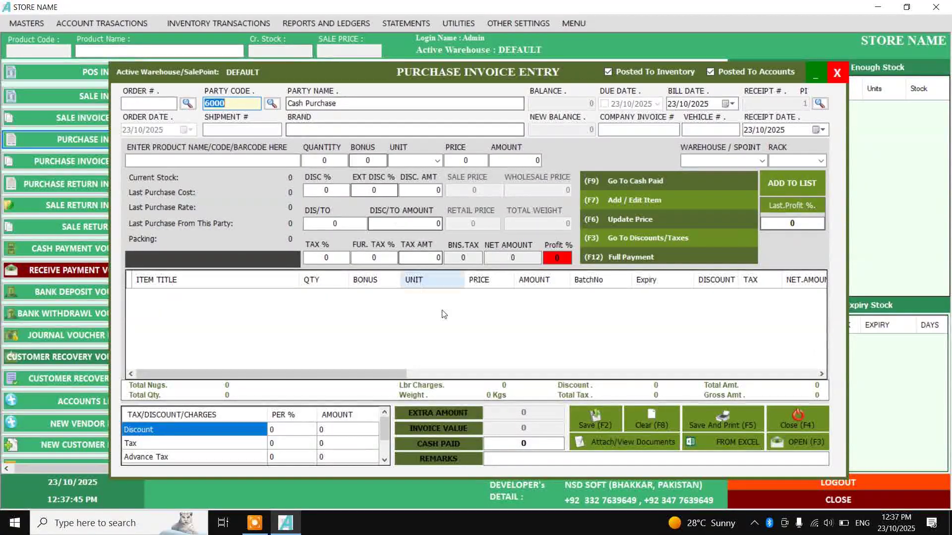
key("F9")
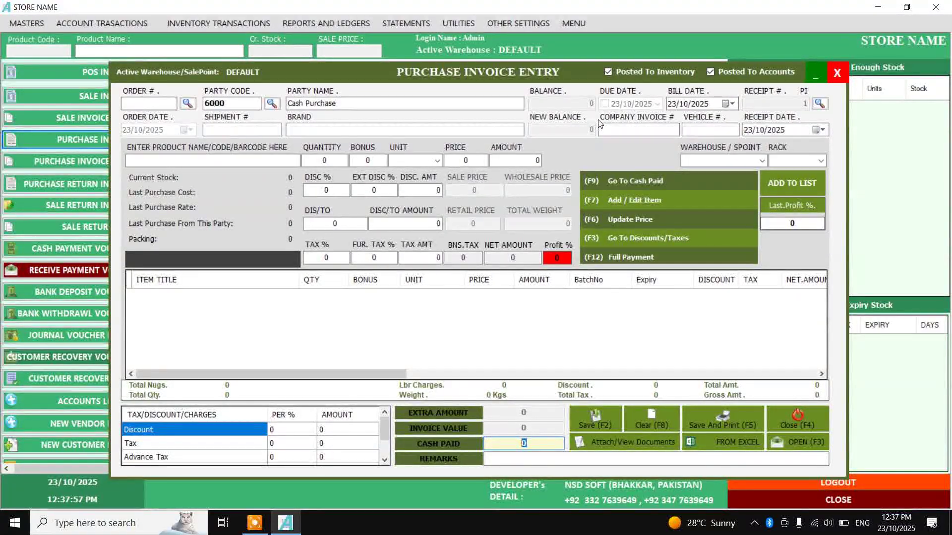
left_click(469, 104)
key("ctrl+a")
key("BackSpace")
type("D")
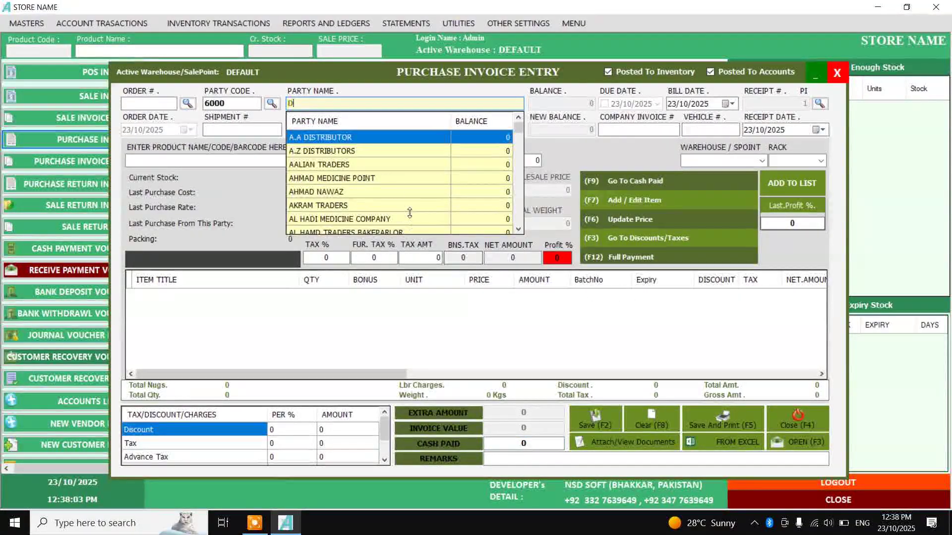
scroll(392, 196, "down", 3)
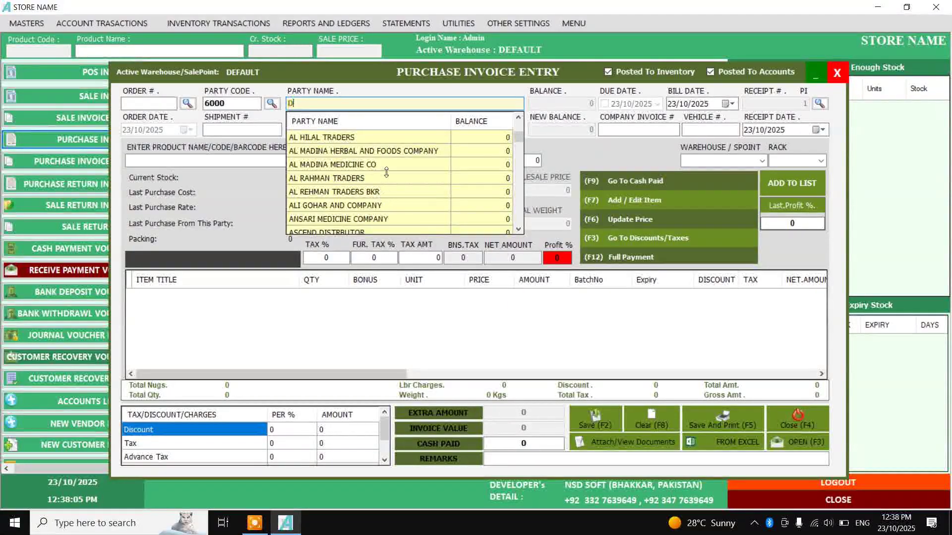
left_click(779, 421)
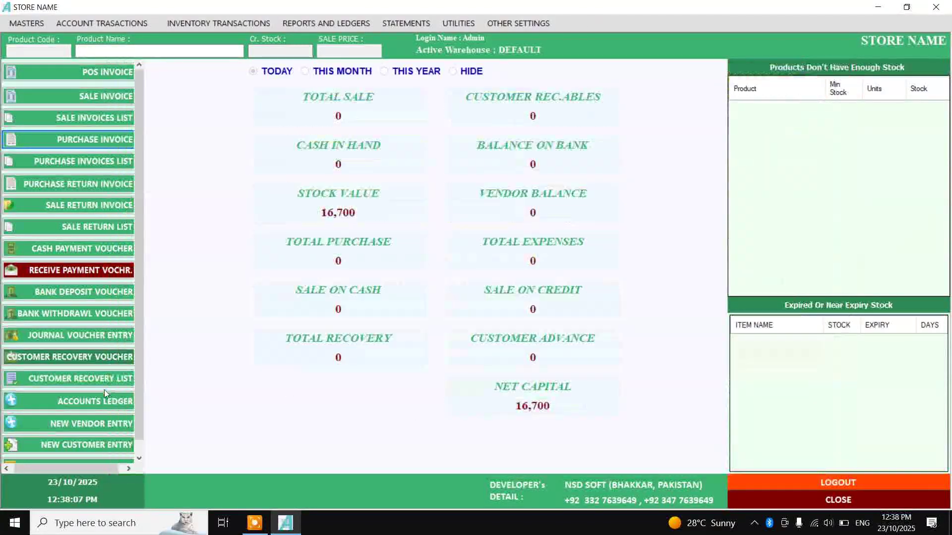
Start a new vendor titled LAIL PUR KARYANA STORE
scroll(104, 389, "down", 1)
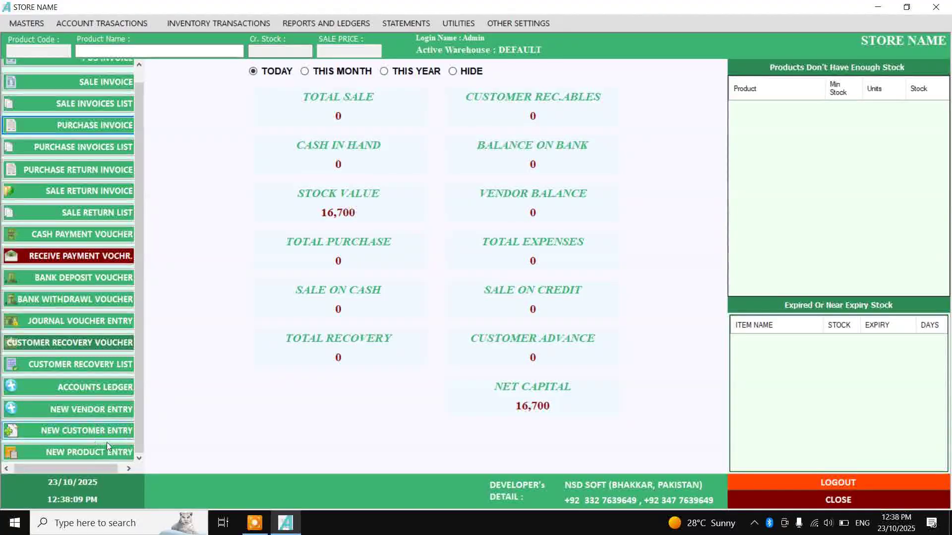
left_click(85, 410)
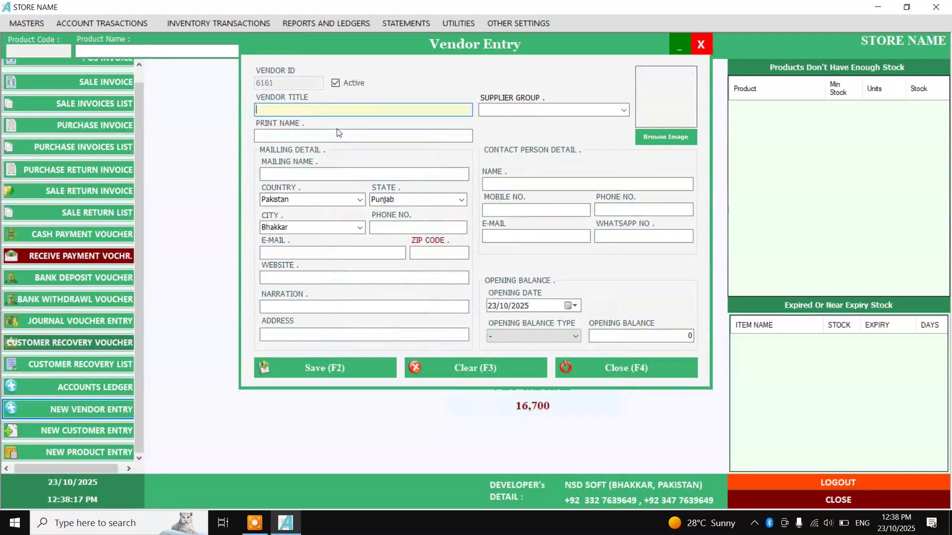
type("LAIL PUR KARYANA STORE")
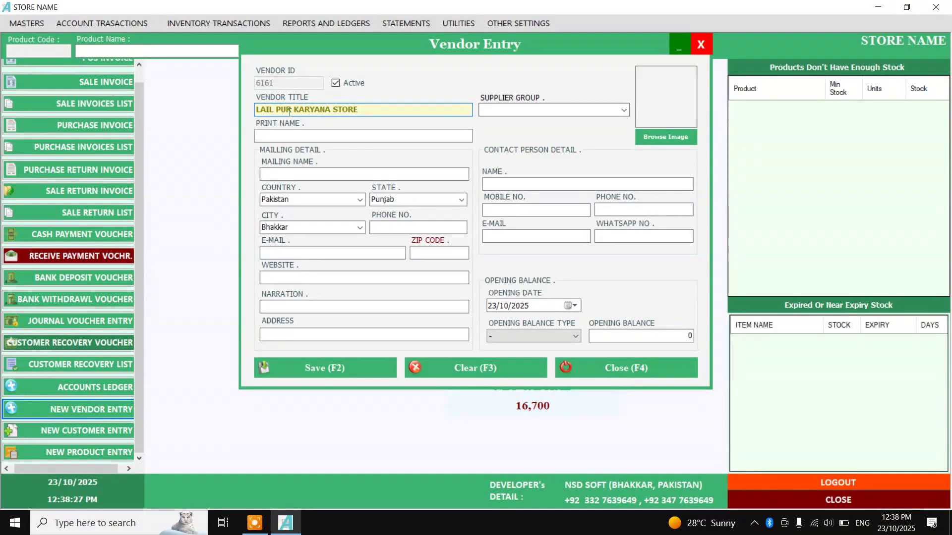
left_click(289, 174)
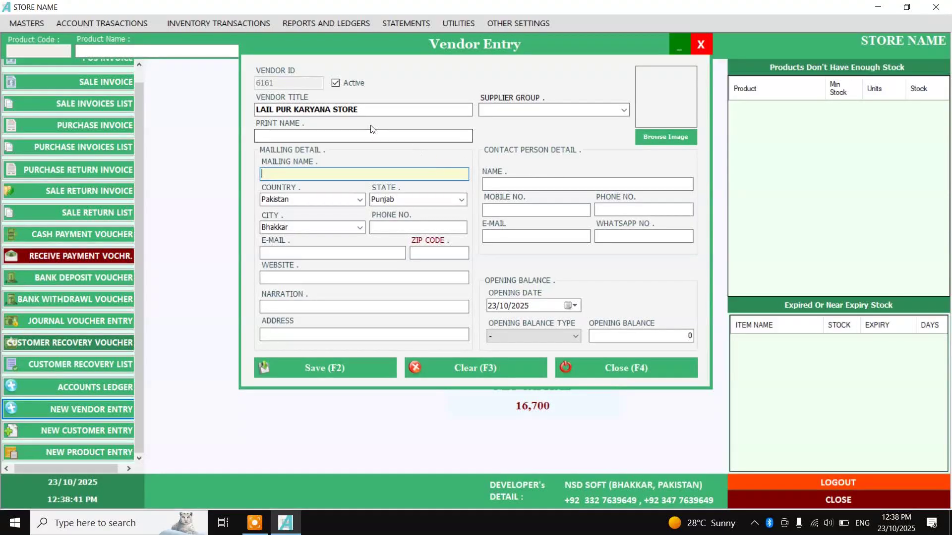
left_click(375, 109)
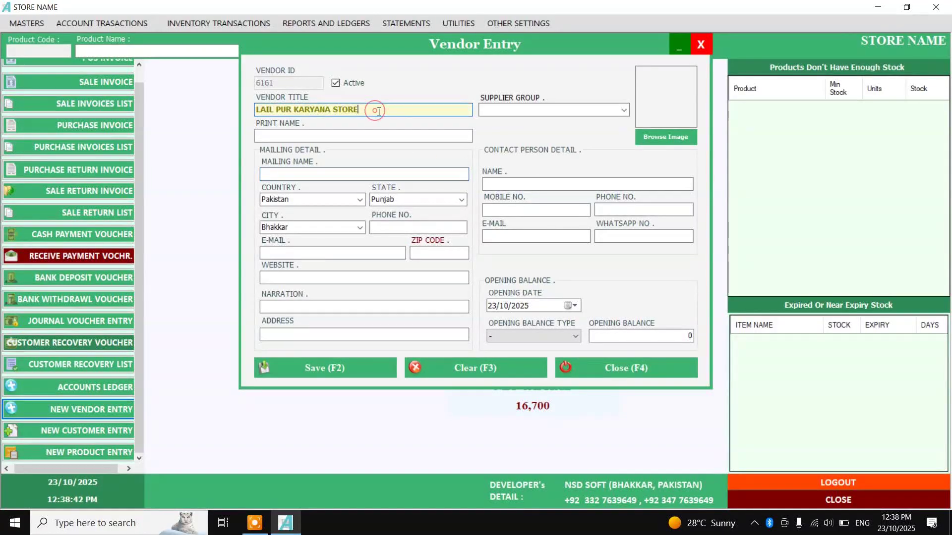
Give the vendor a Payable opening balance of 5000, then save and close the form
left_click(559, 338)
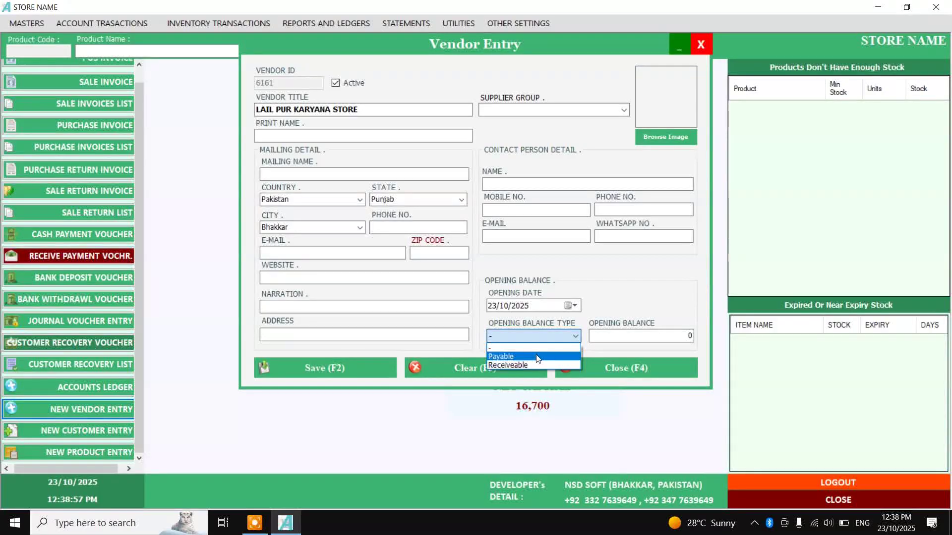
left_click(537, 357)
left_click(666, 336)
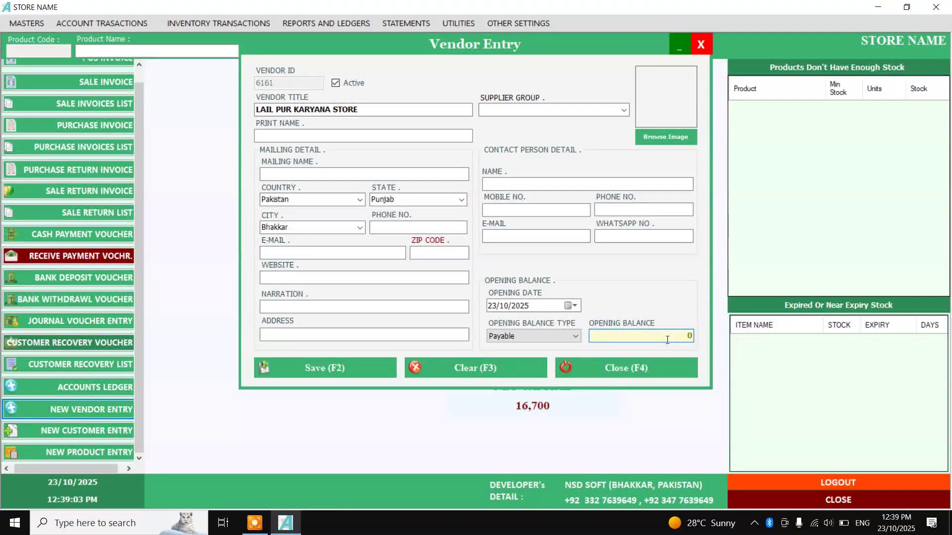
left_click(570, 336)
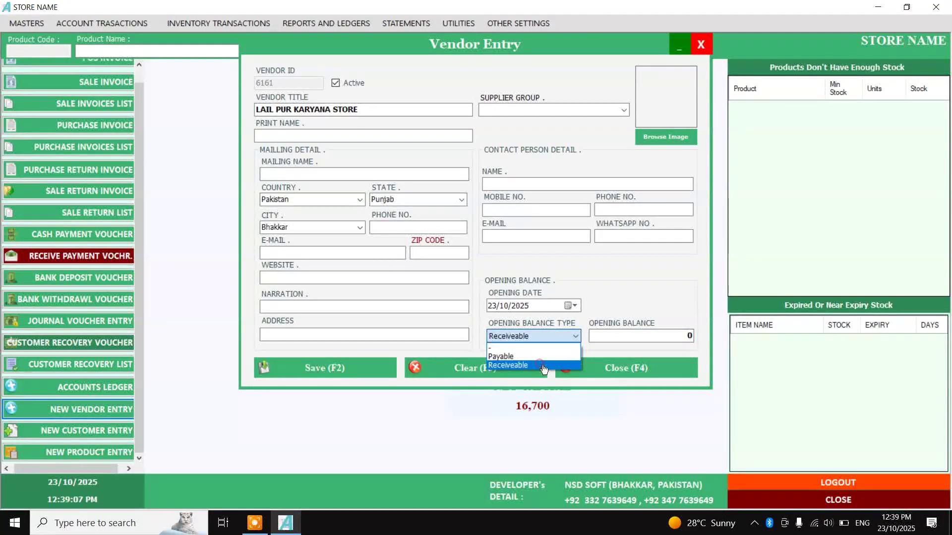
left_click(541, 364)
left_click(570, 337)
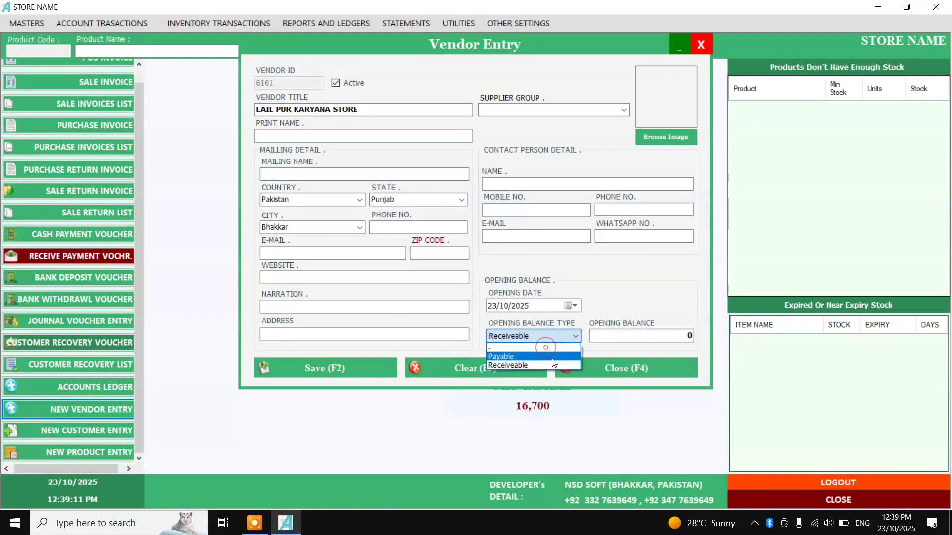
left_click(542, 356)
left_click(620, 340)
left_click(641, 339)
type("5000")
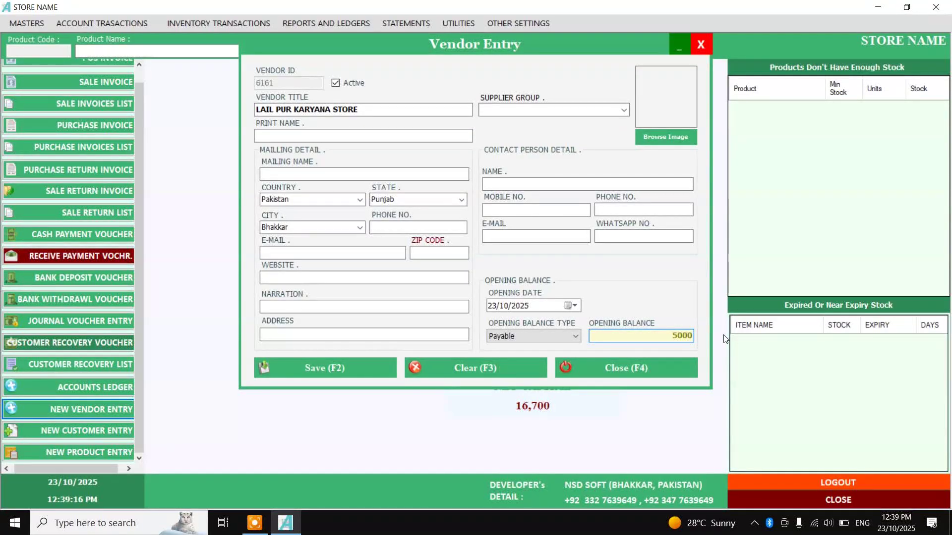
left_click(335, 367)
left_click(663, 373)
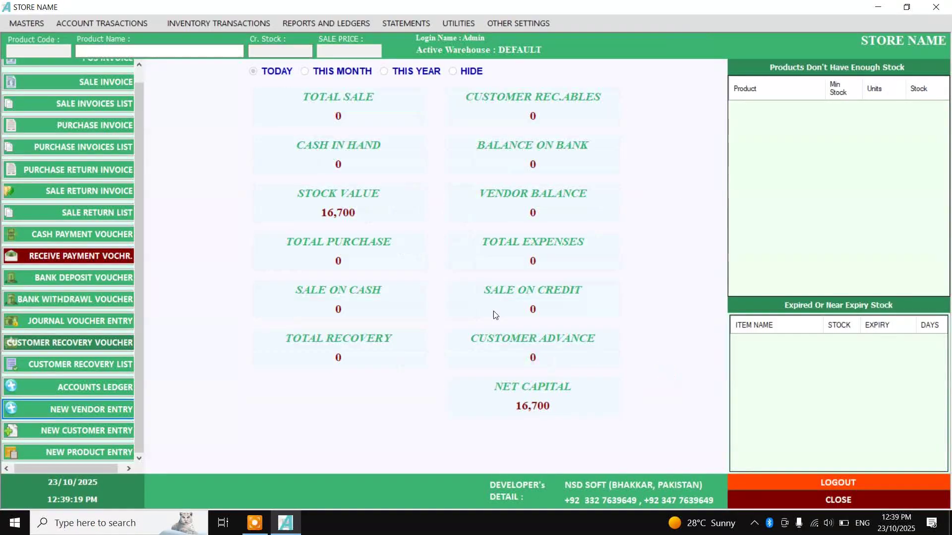
left_click(75, 125)
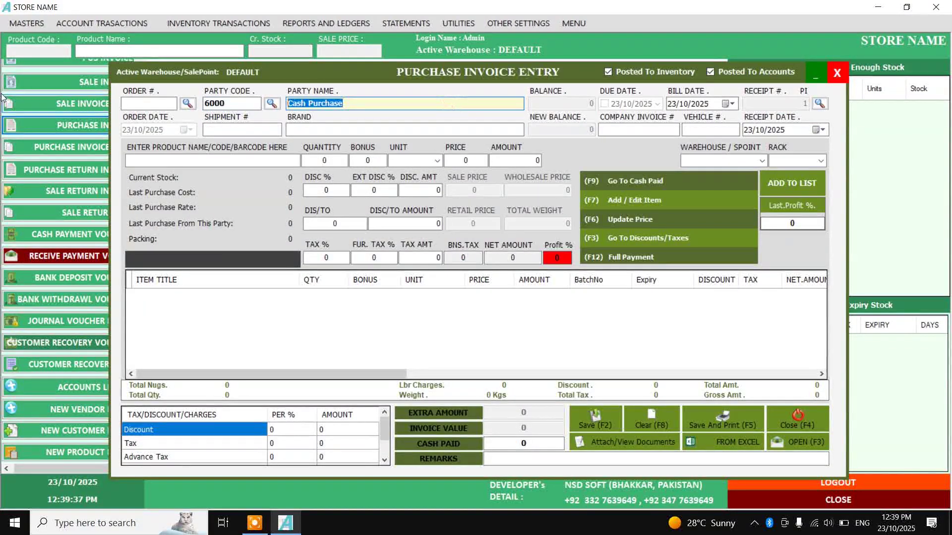
type("LA")
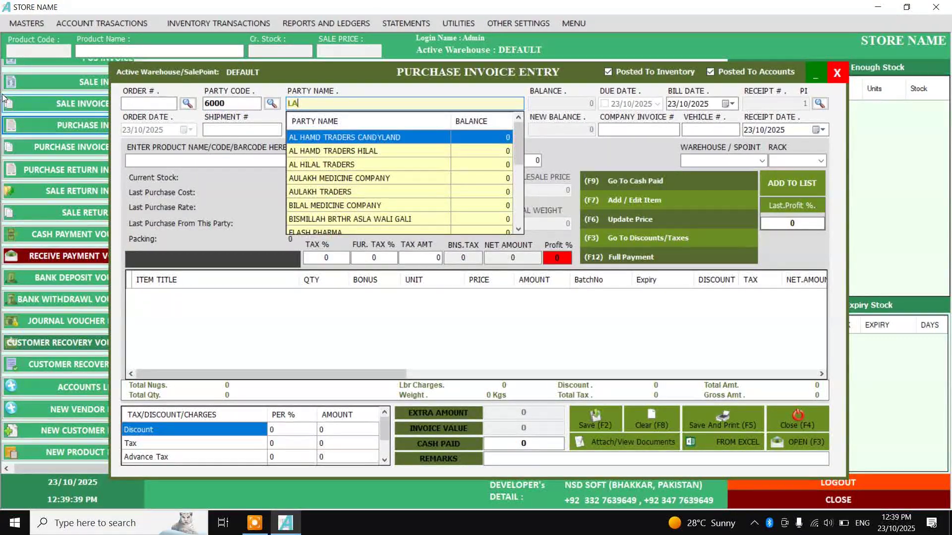
type("IL")
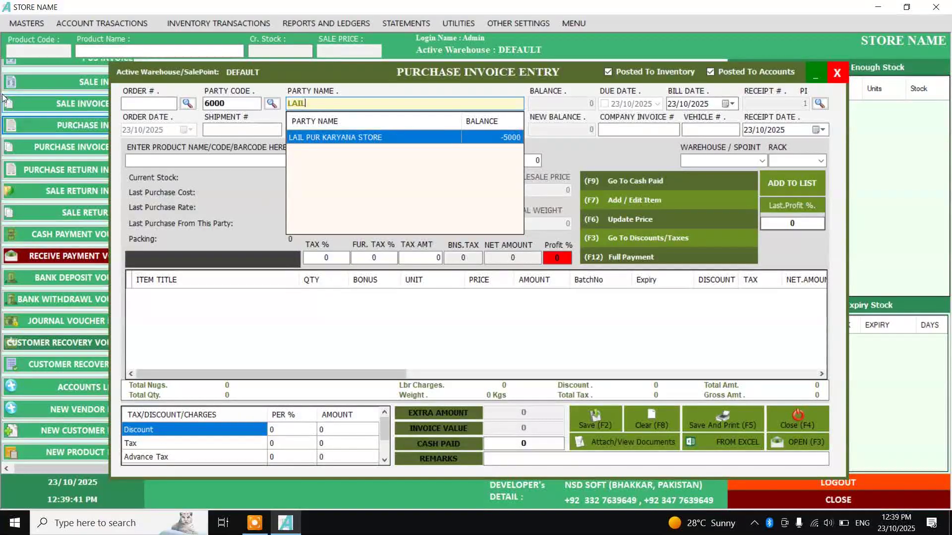
key("Return")
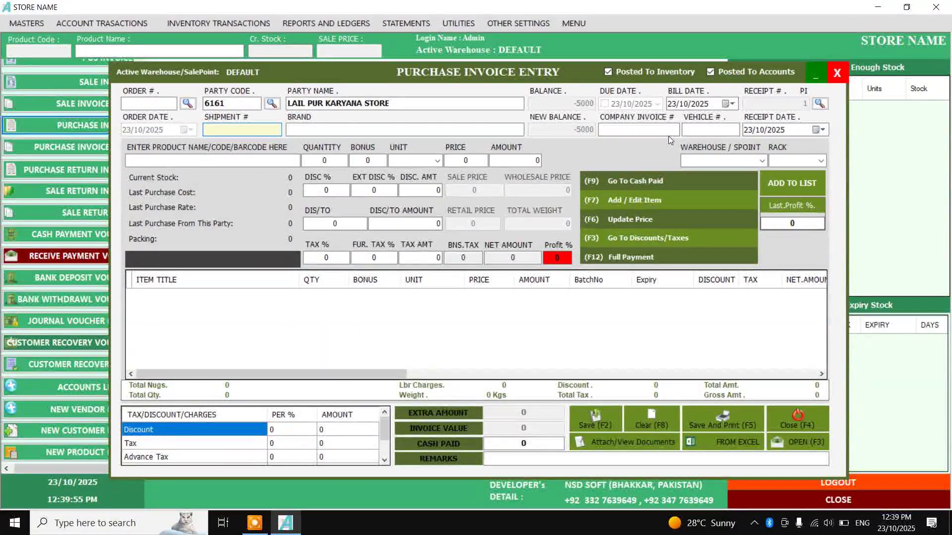
left_click(698, 131)
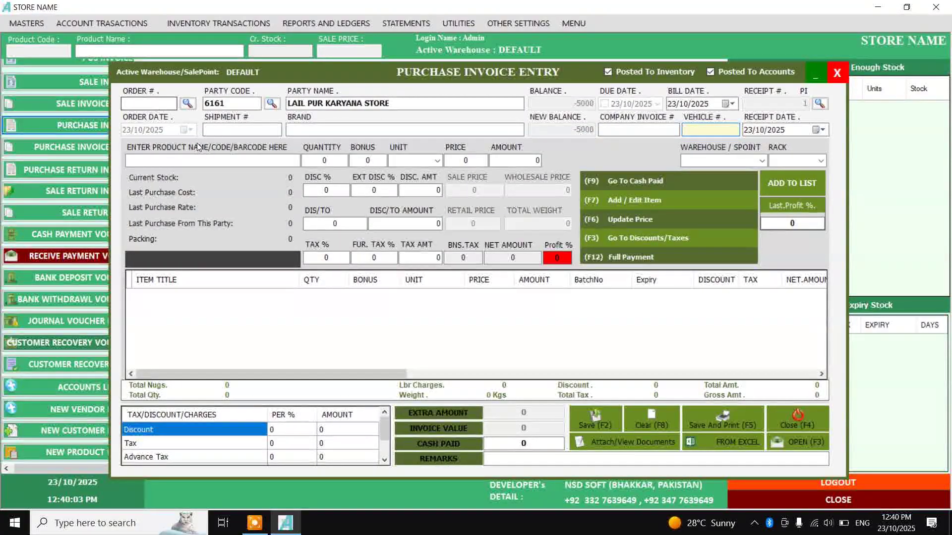
left_click(197, 165)
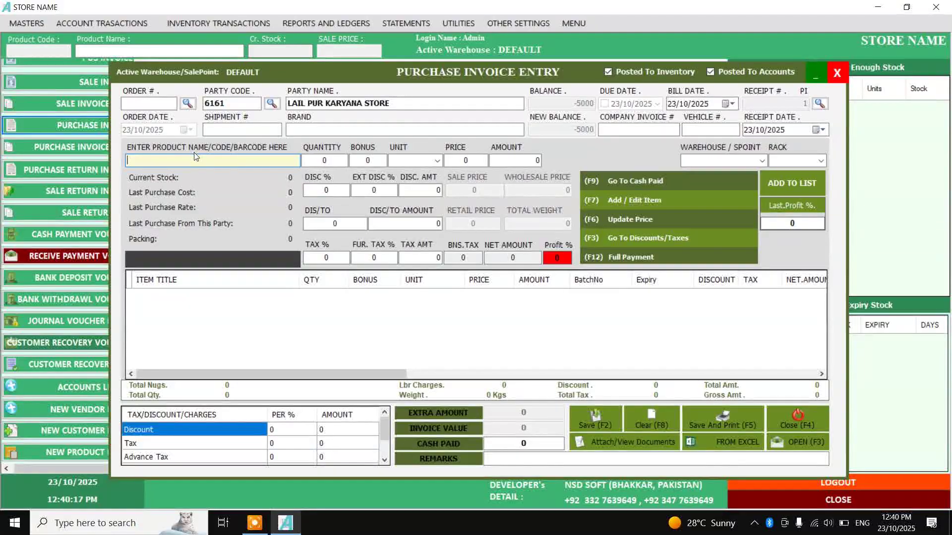
Open the new-product form from the invoice, then close it without saving
key("F7")
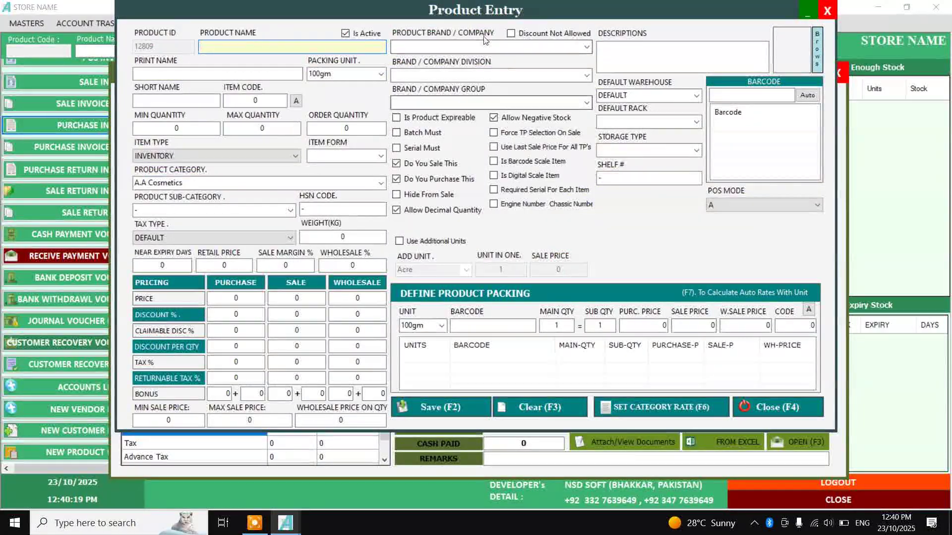
left_click(272, 102)
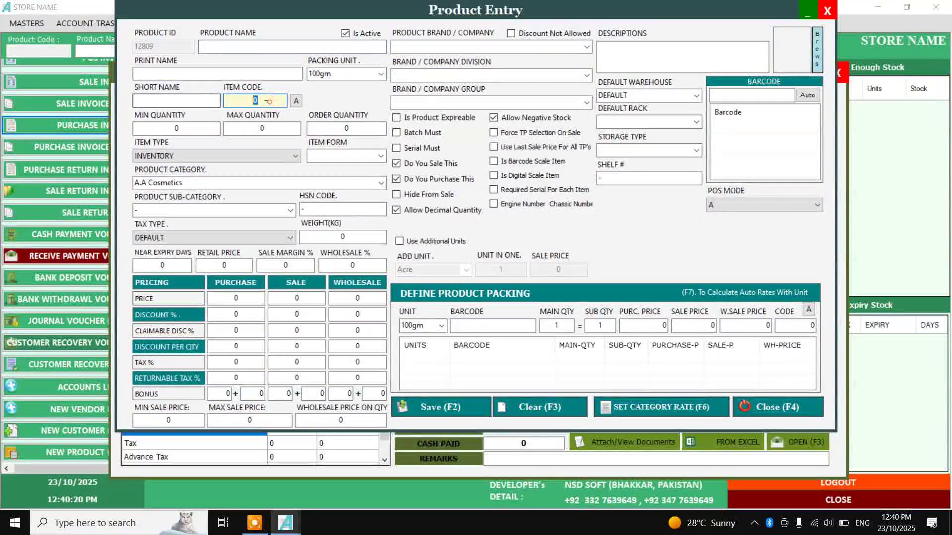
left_click(297, 102)
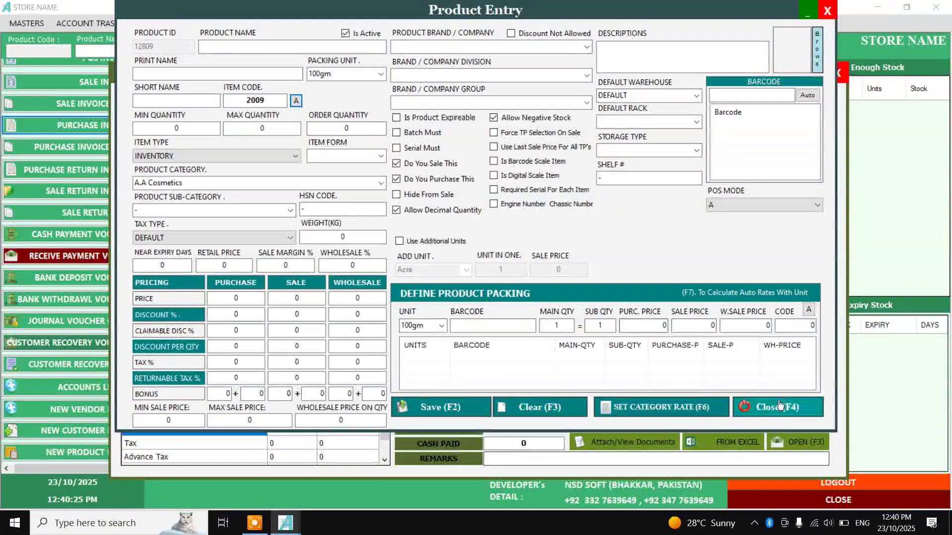
left_click(779, 406)
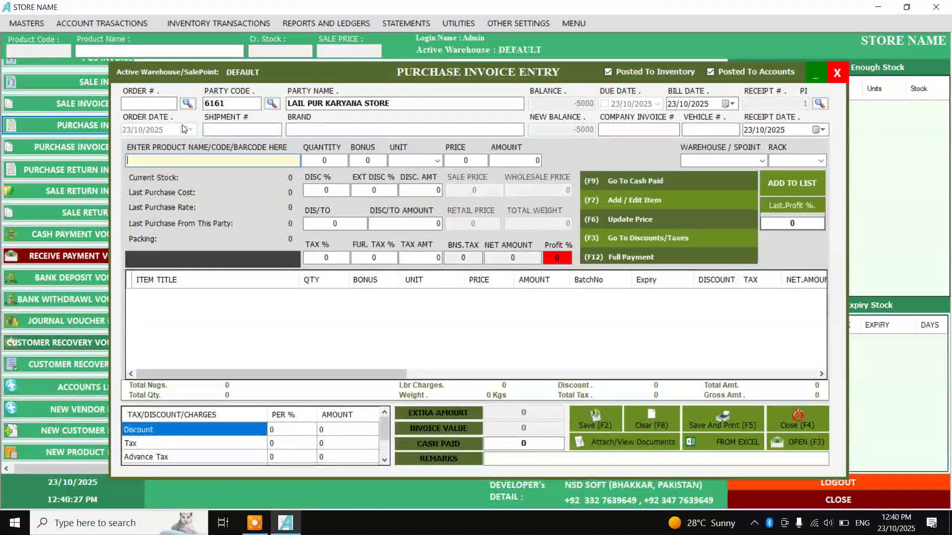
Look up products by codes 2008 and 2000, then search for GARAM MASALA. by name
type("2008")
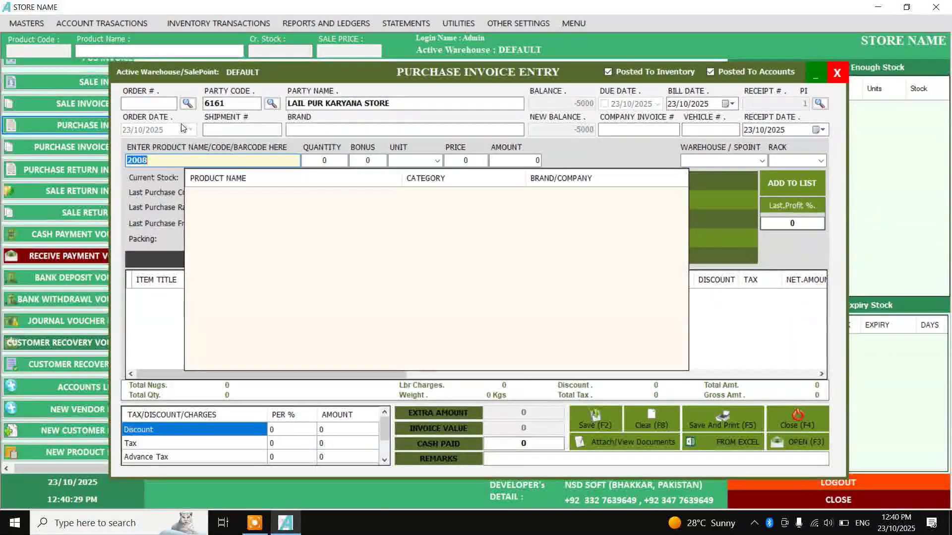
key("Return")
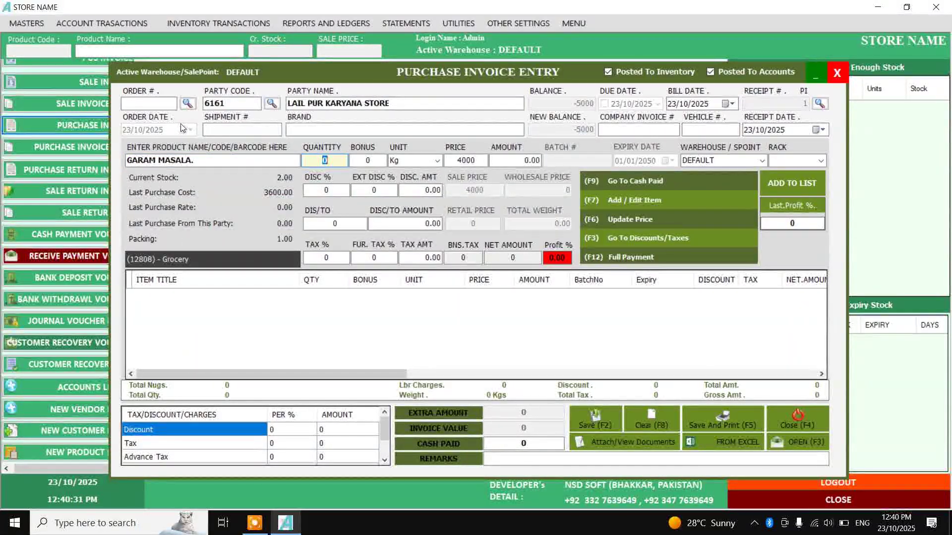
key("shift+Tab")
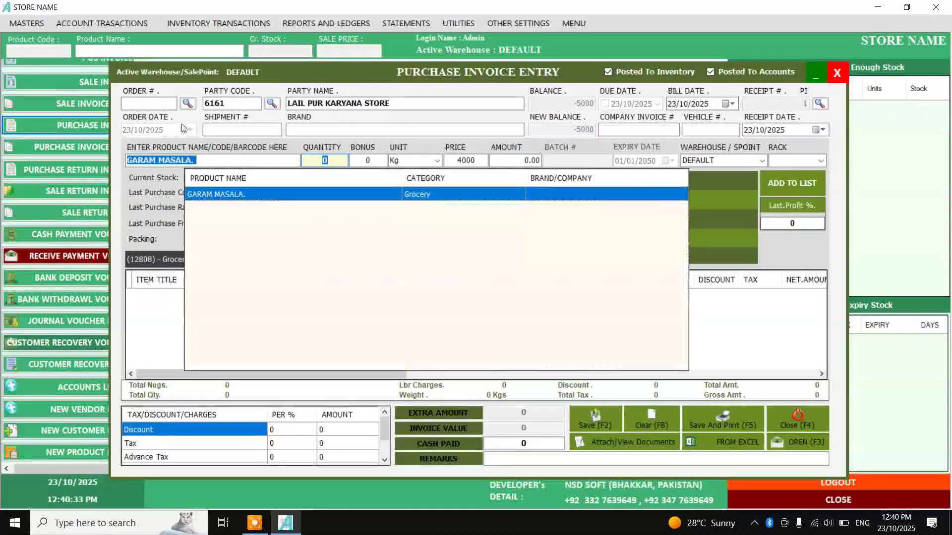
key("BackSpace")
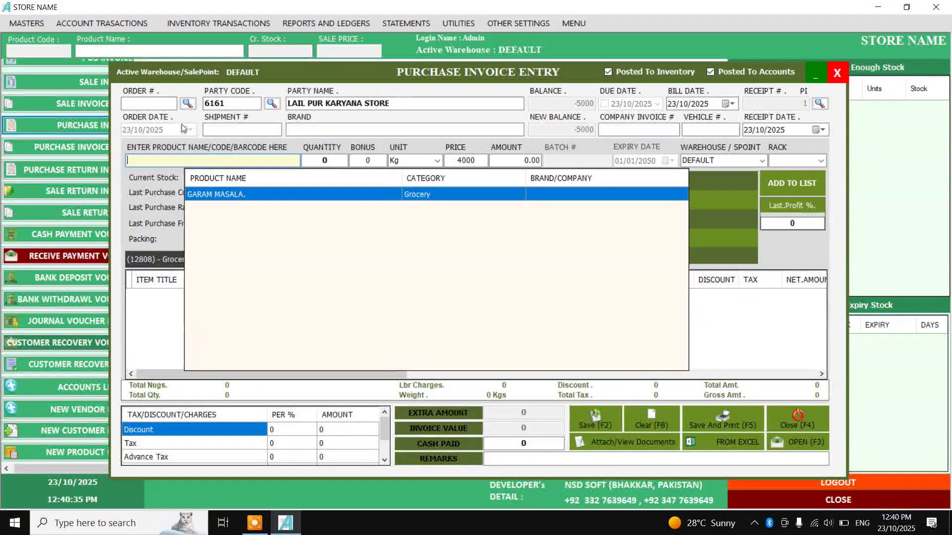
type("2000")
key("Return")
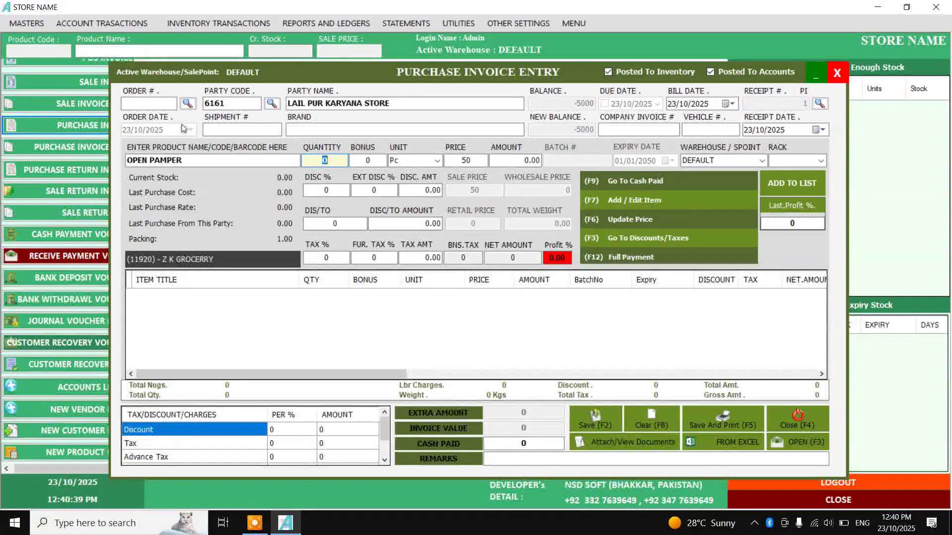
key("shift+Tab")
key("BackSpace")
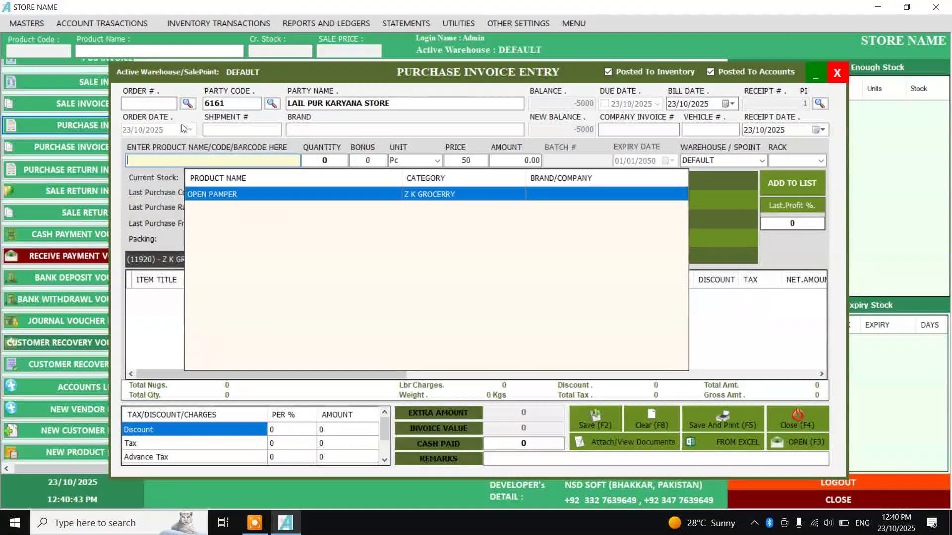
type("GRAM")
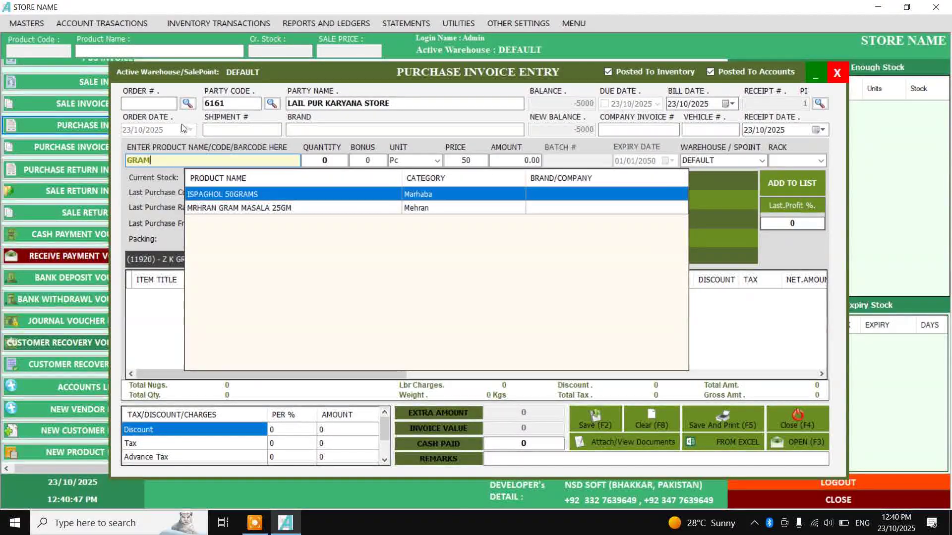
key("BackSpace")
key("BackSpace")
key("BackSpace")
type("ARAM M")
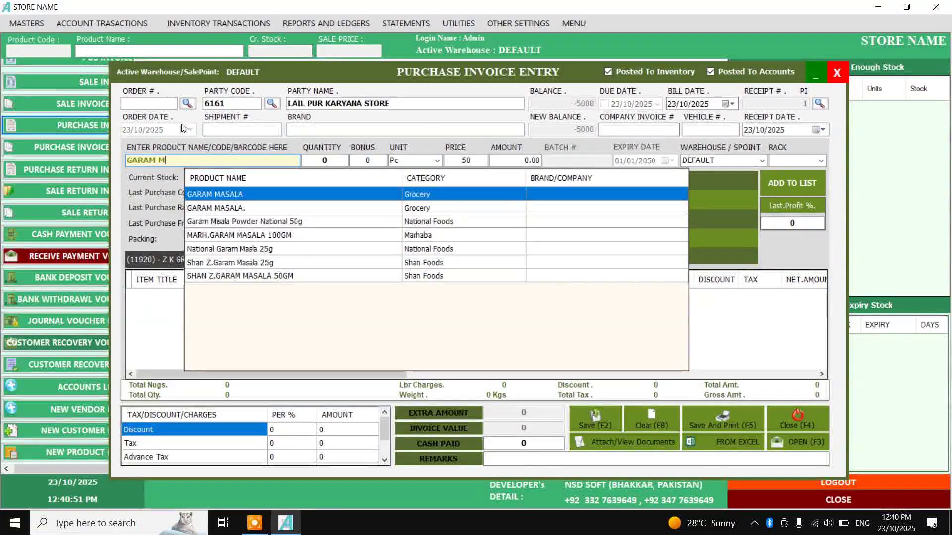
key("Down")
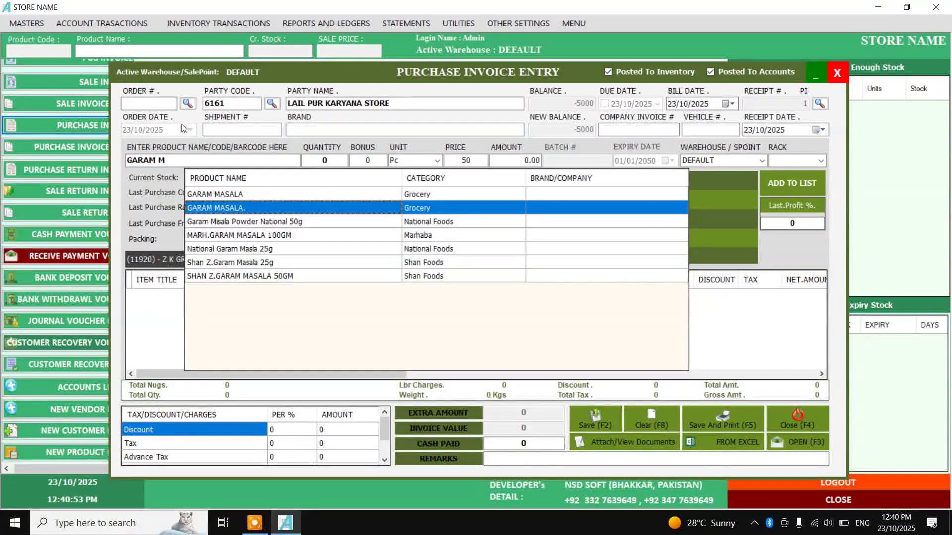
left_click_drag(183, 161, 13, 73)
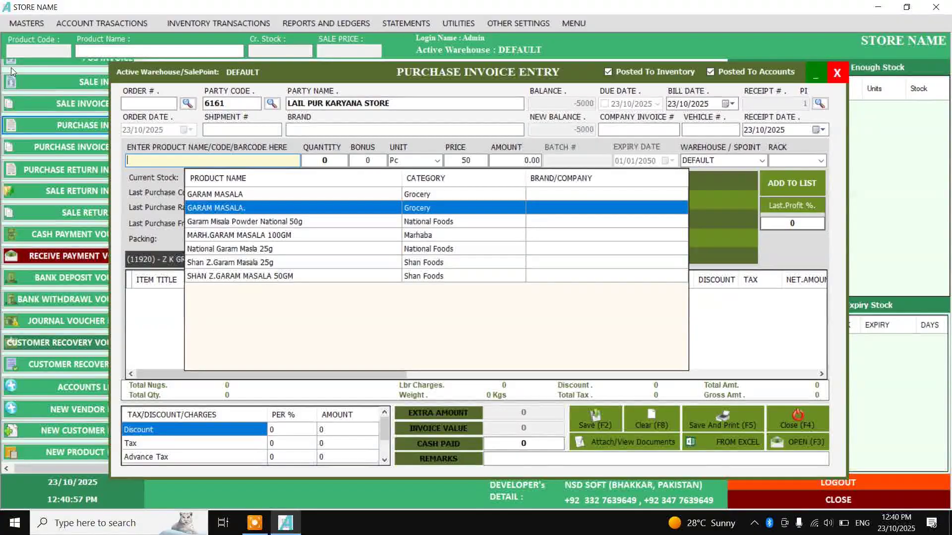
type("620514008721")
key("Return")
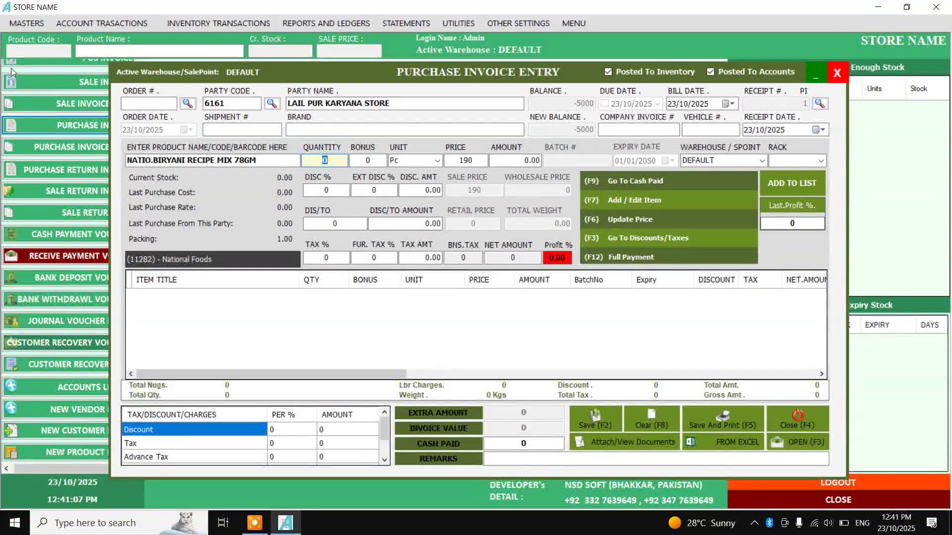
type("12")
left_click(439, 162)
left_click(439, 162)
key("F7")
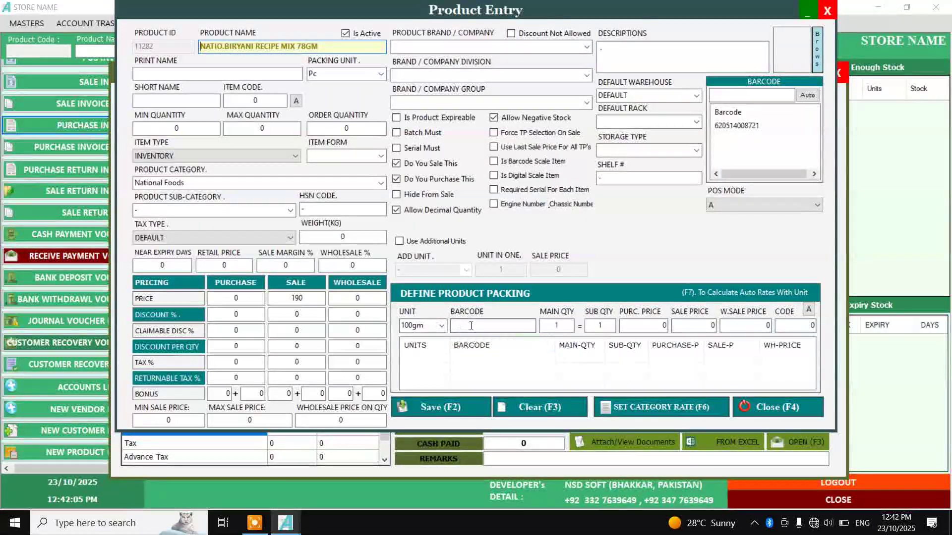
left_click(766, 405)
left_click(436, 162)
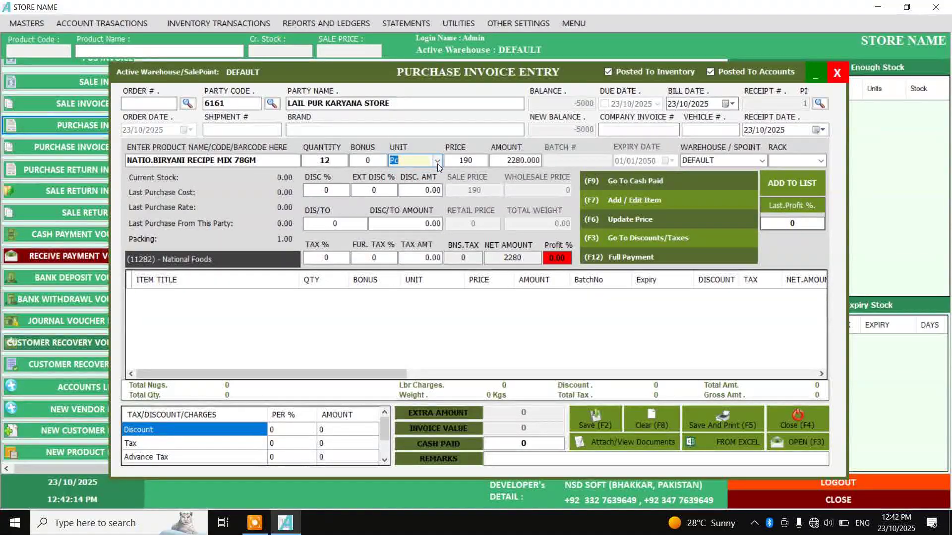
left_click(466, 160)
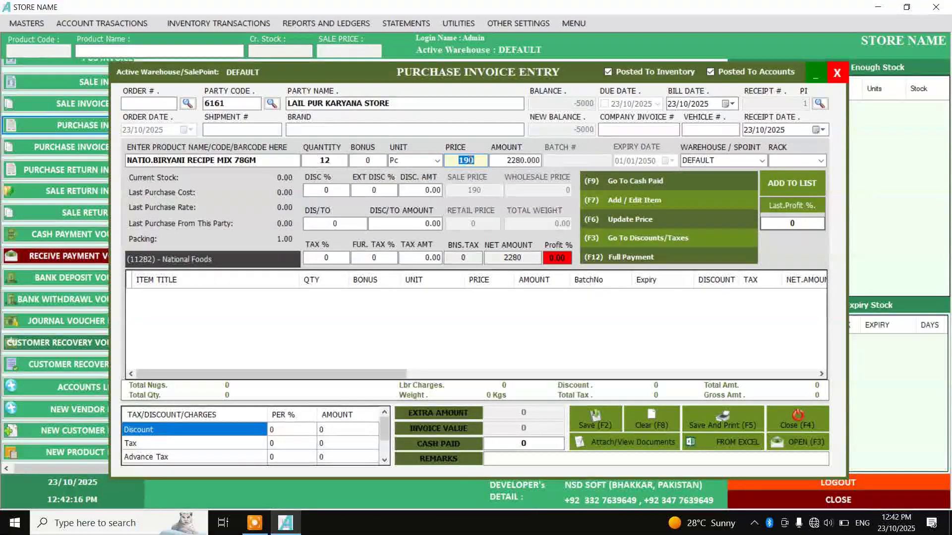
type("175")
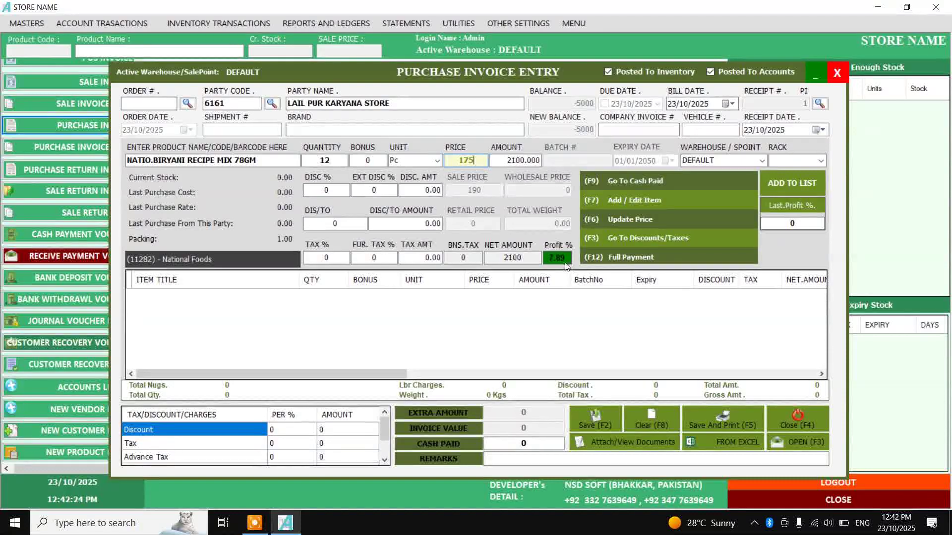
key("Return")
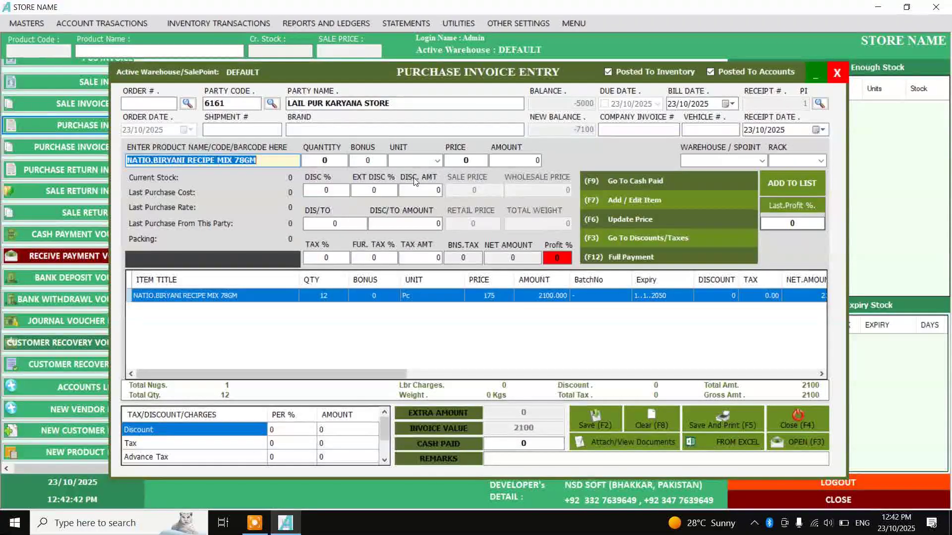
type("788821014368")
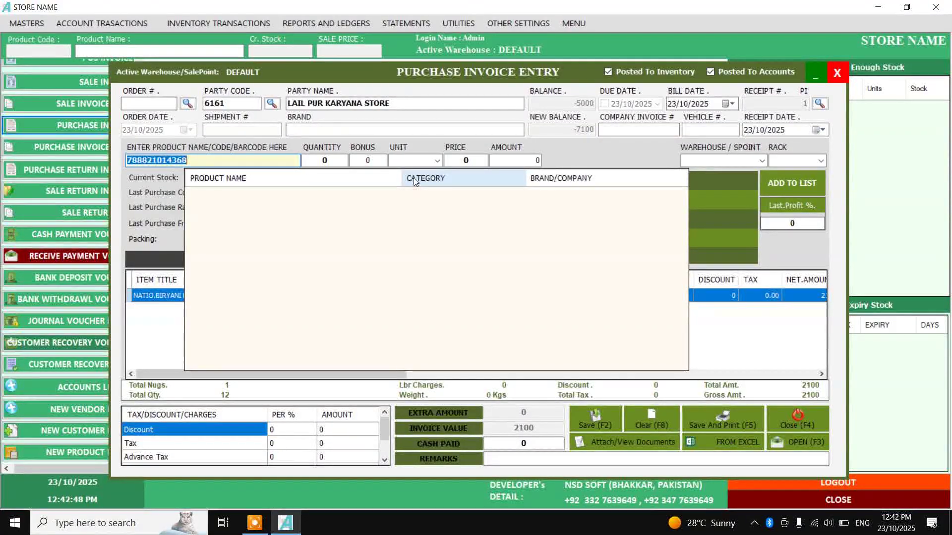
Clear the unmatched barcode and create product SHAN KORMA MASALA 50GX4 with Pc packing
key("BackSpace")
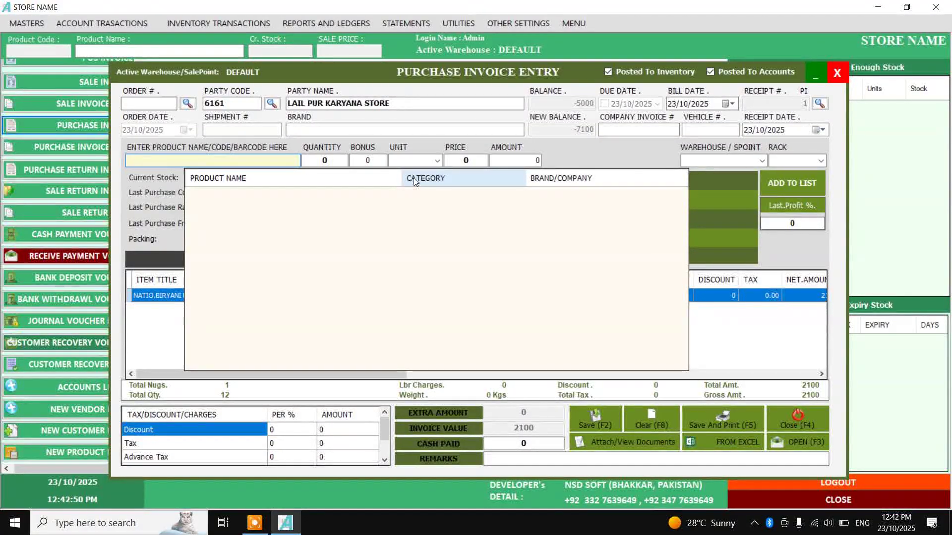
left_click(147, 340)
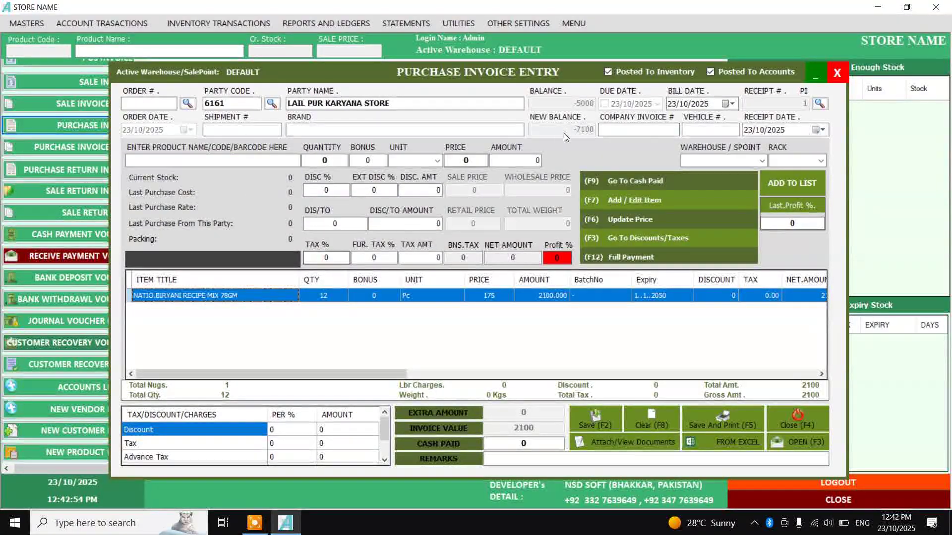
left_click(638, 204)
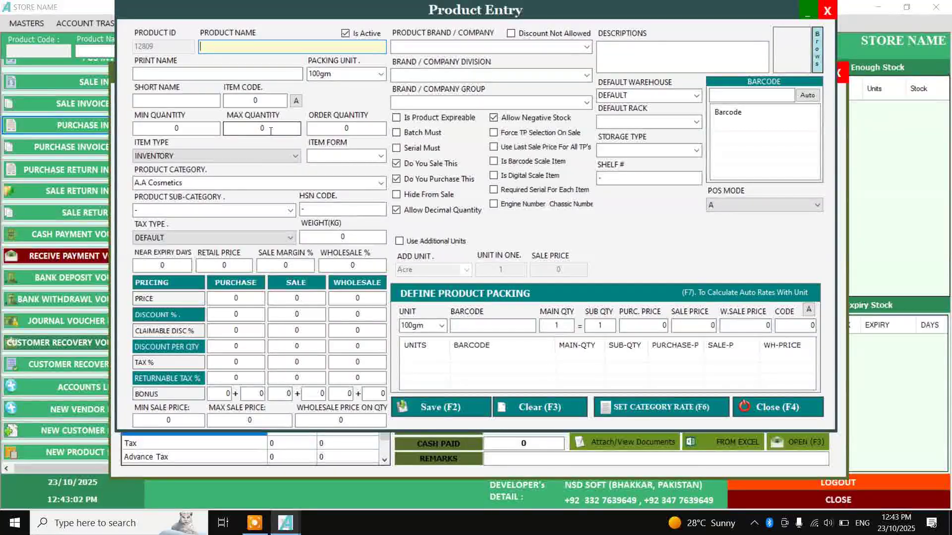
type("SHAN KORM")
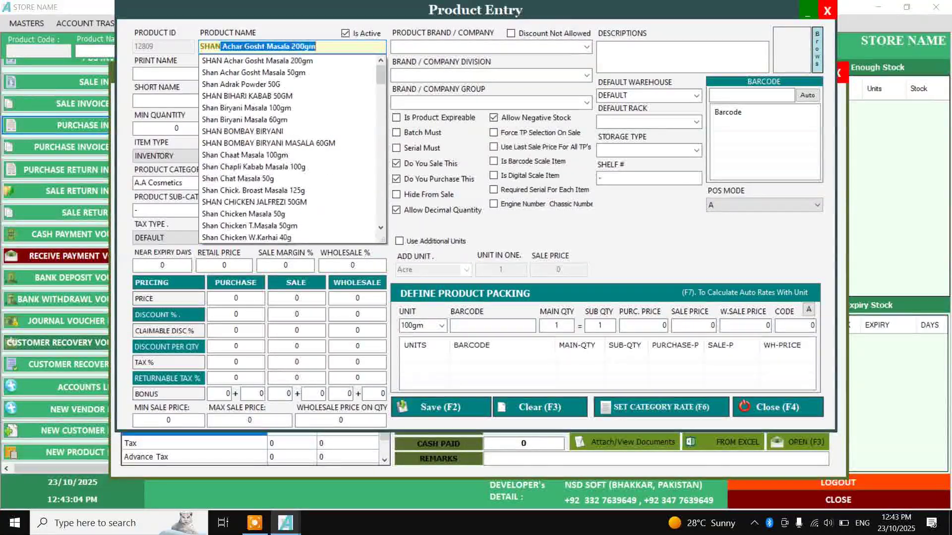
type("A MASALA")
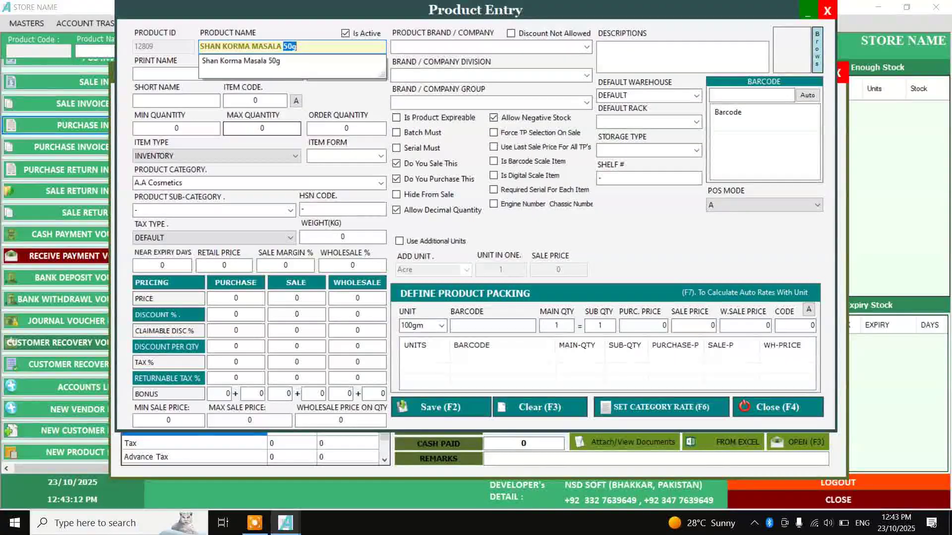
type("40X4")
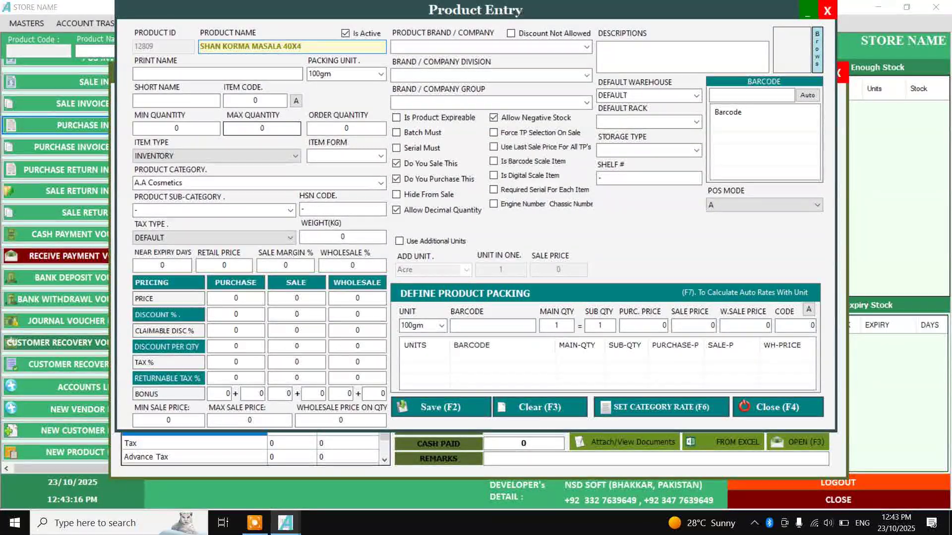
left_click(288, 47)
type("50G")
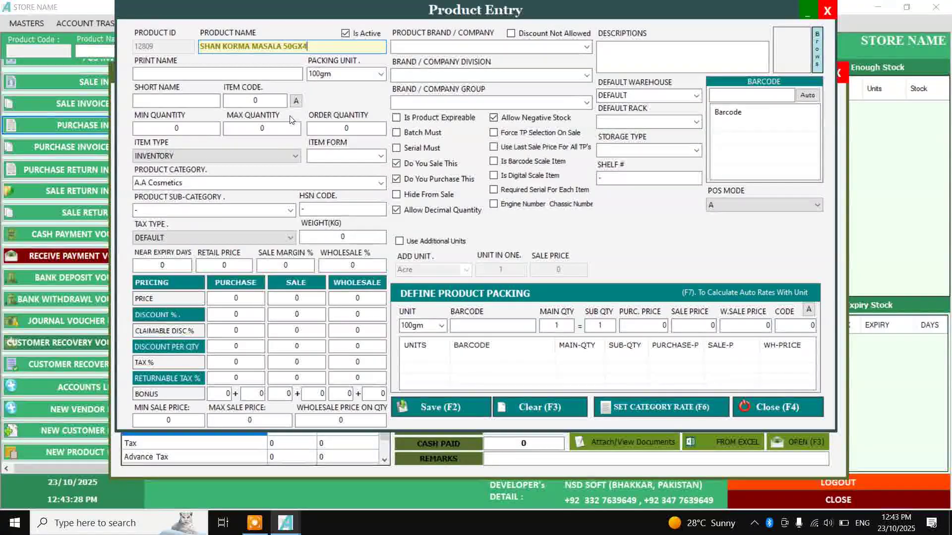
key("Tab")
key("Tab")
type("Pc")
key("Return")
key("Return")
key("Return")
key("Return")
key("Return")
key("Return")
key("Return")
key("Down")
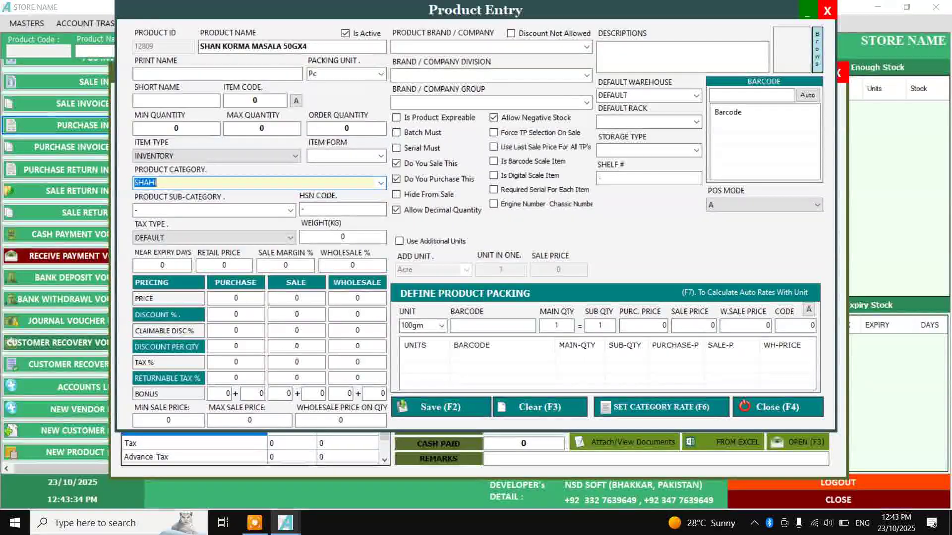
key("Return")
key("Return")
key("Return")
key("Return")
key("Return")
key("Return")
key("Return")
key("Return")
key("Return")
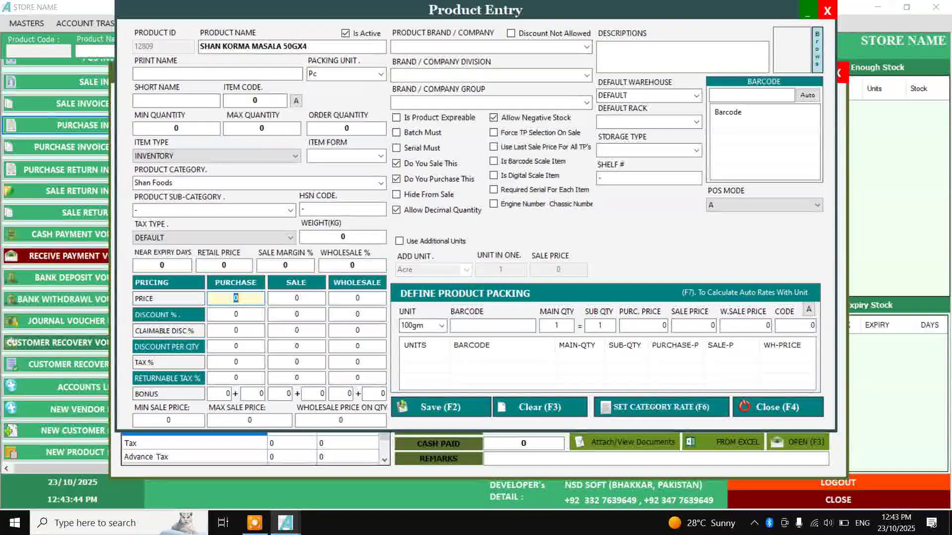
key("Tab")
type("480")
left_click(753, 99)
type("788821014368")
key("Return")
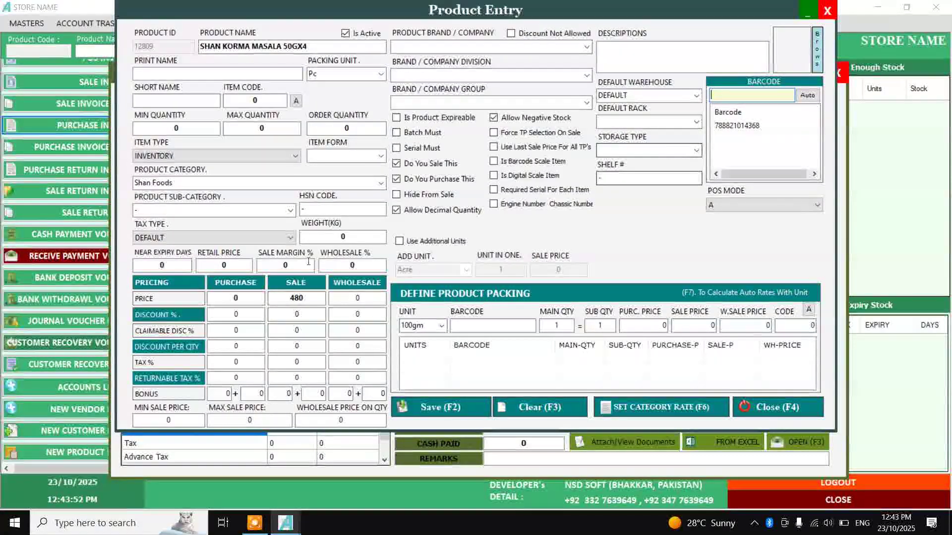
left_click(463, 417)
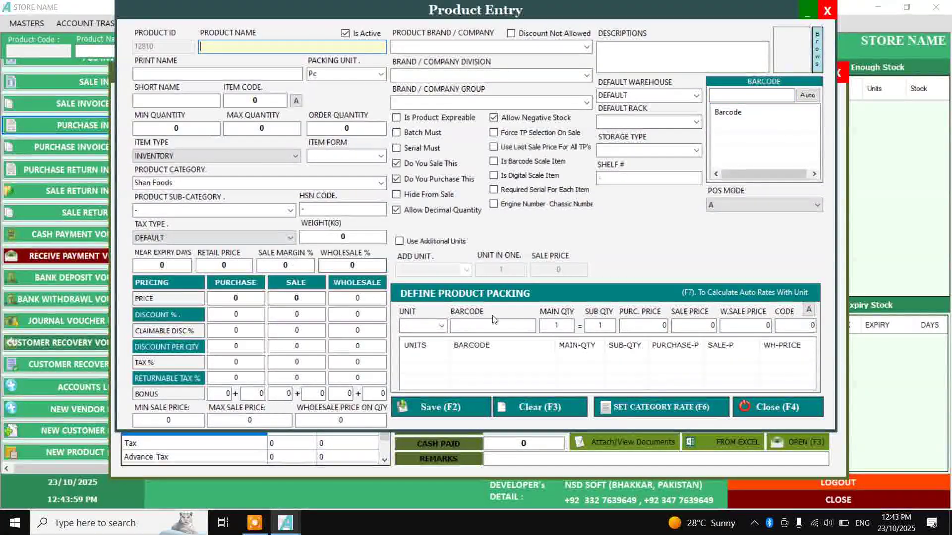
left_click(759, 412)
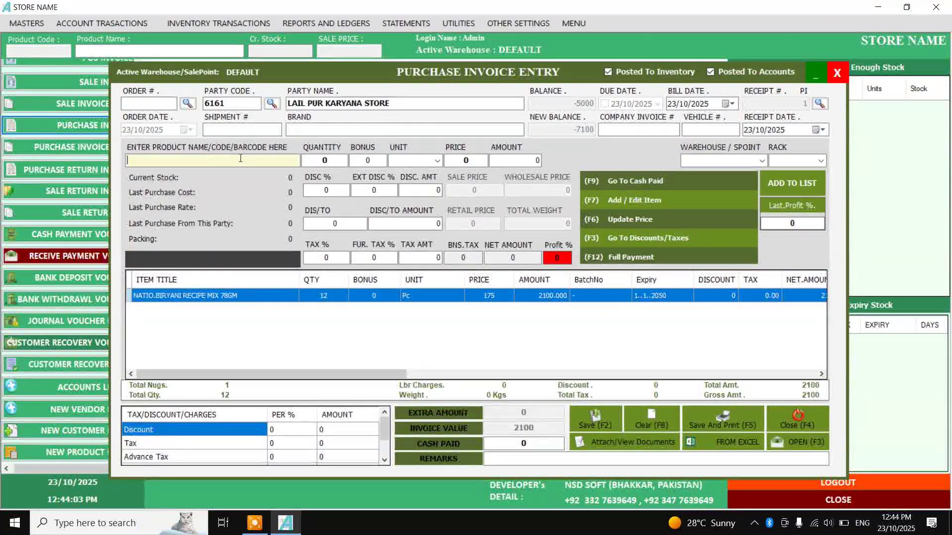
type("788821131034")
key("Return")
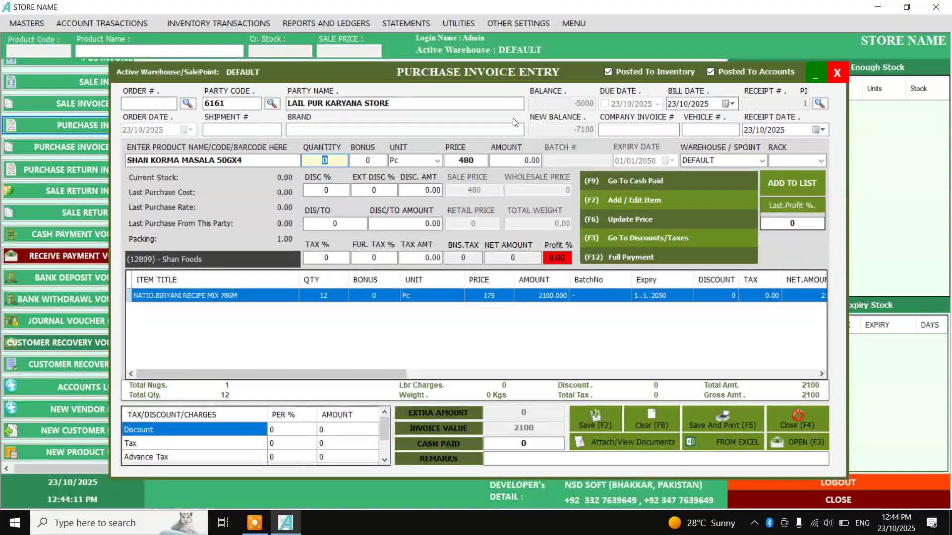
type("10")
key("Return")
key("Return")
type("455")
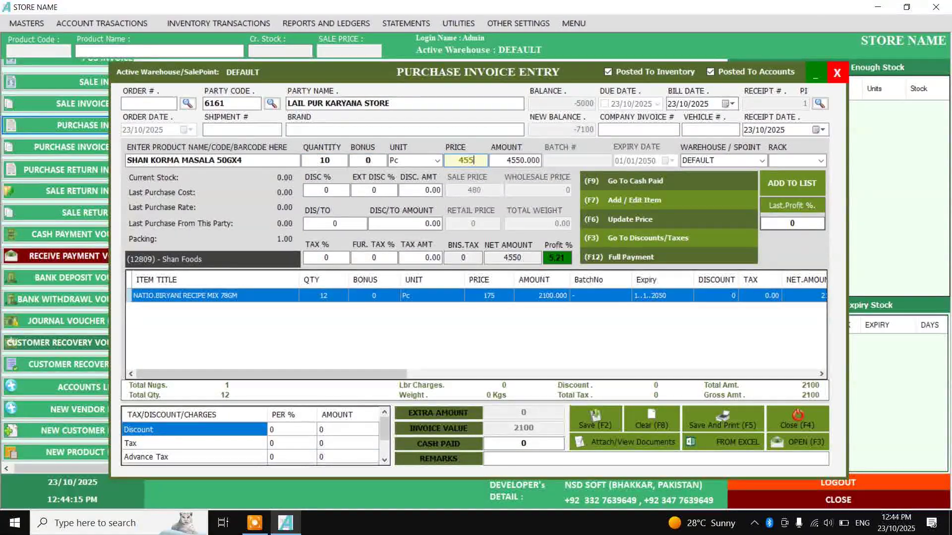
key("Return")
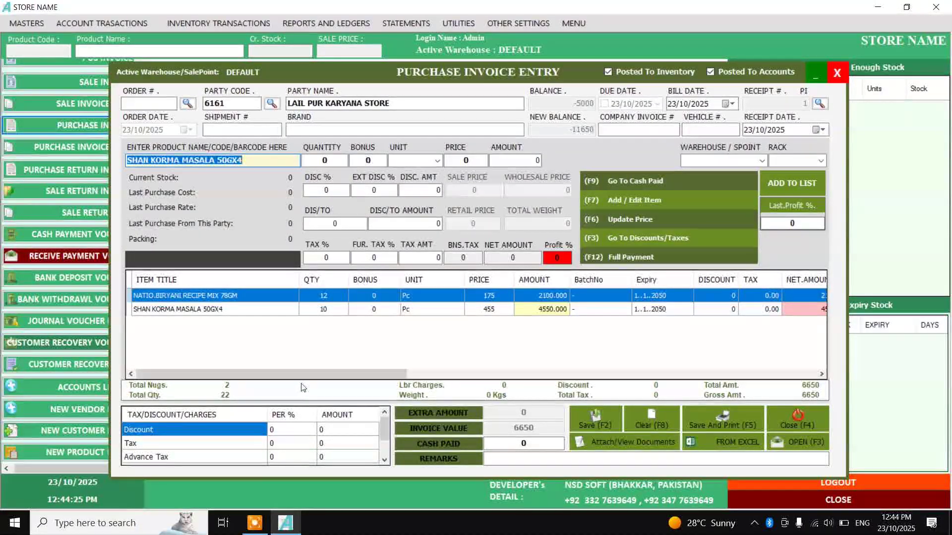
Add SUGAR. as 50 Kg at price 190
left_click(524, 441)
type("SUGAR")
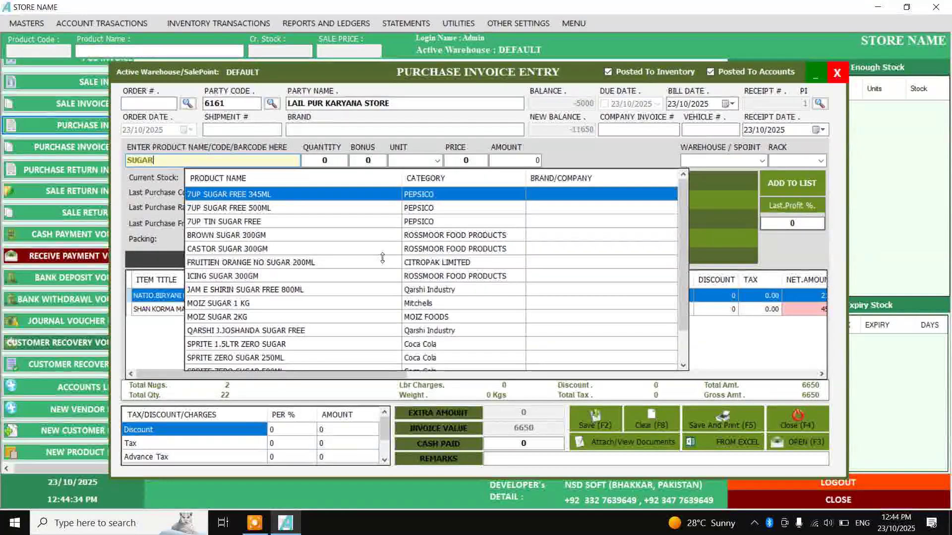
key("BackSpace")
key("BackSpace")
key("BackSpace")
key("BackSpace")
type("UGAR ")
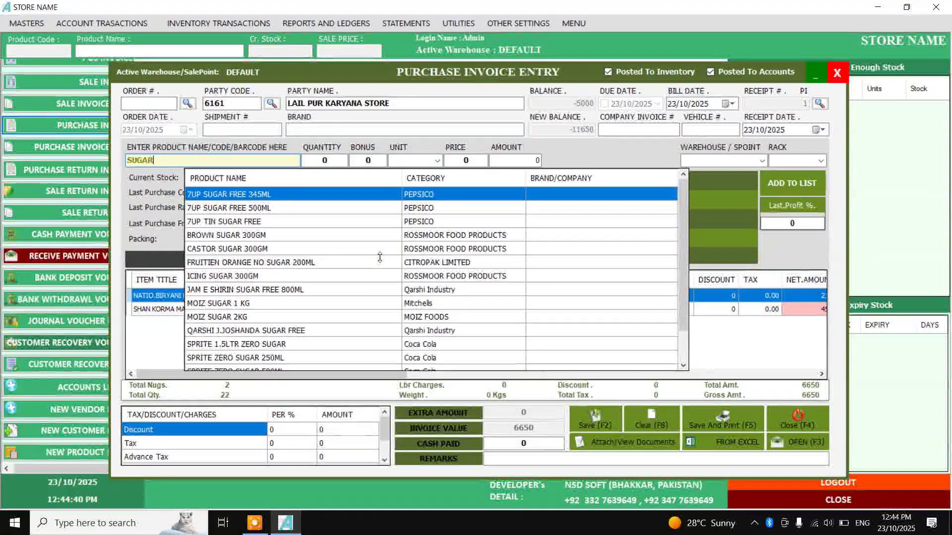
type(".")
key("Return")
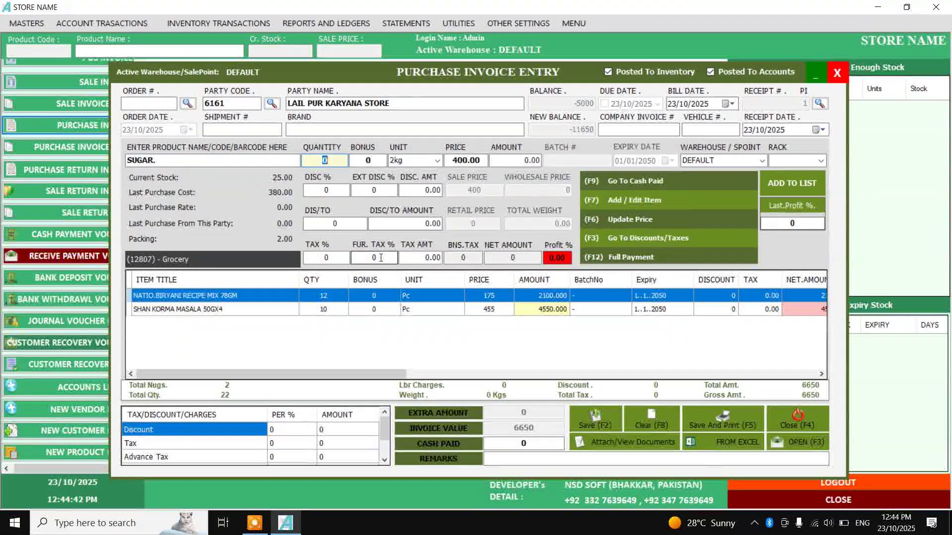
left_click(438, 160)
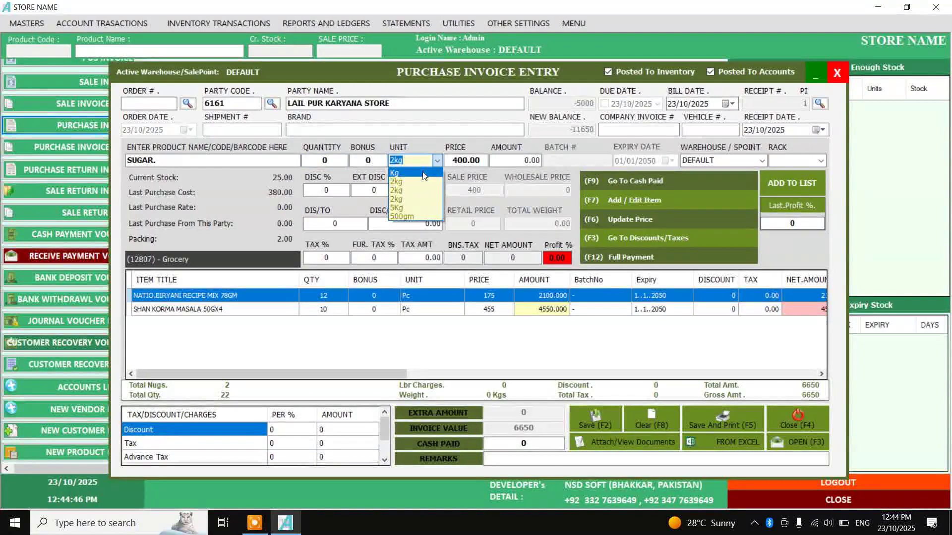
left_click(424, 174)
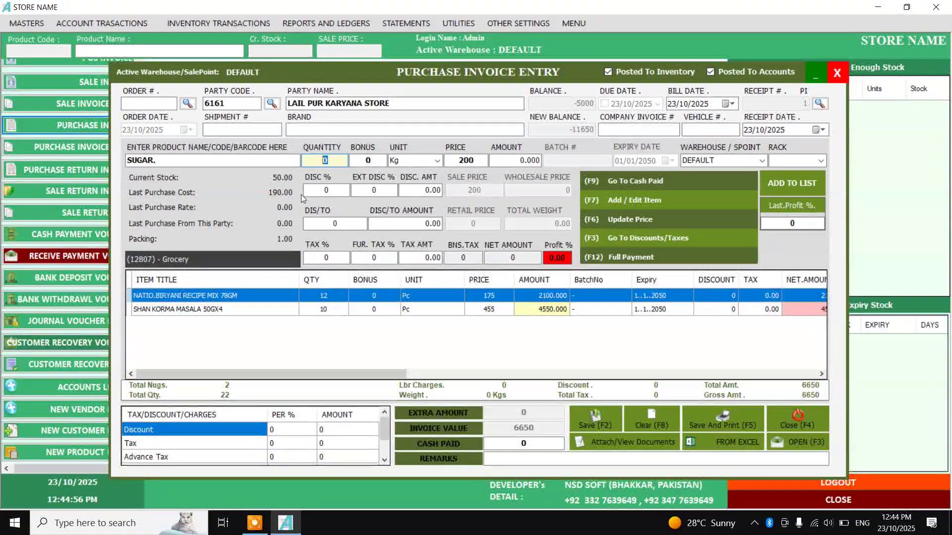
type("50")
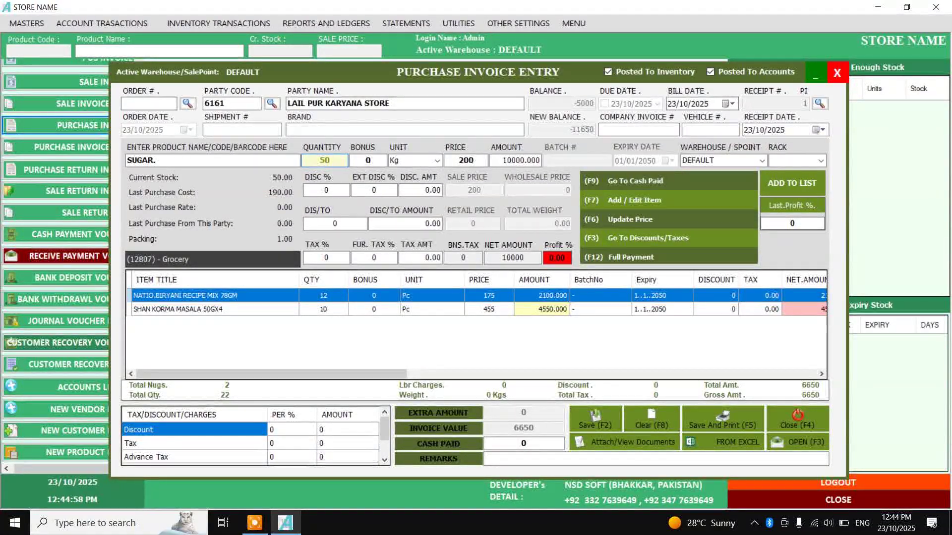
key("Return")
key("Return")
key("Return")
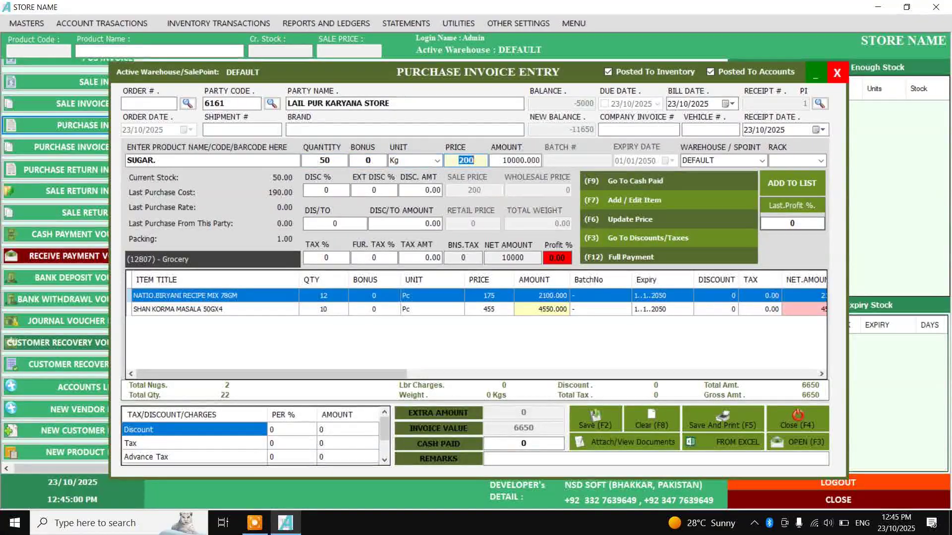
type("190")
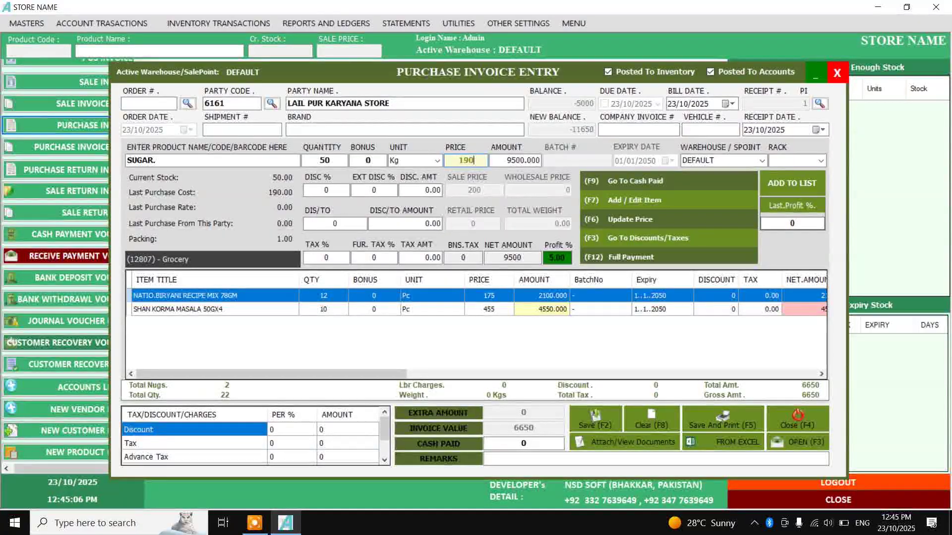
key("Return")
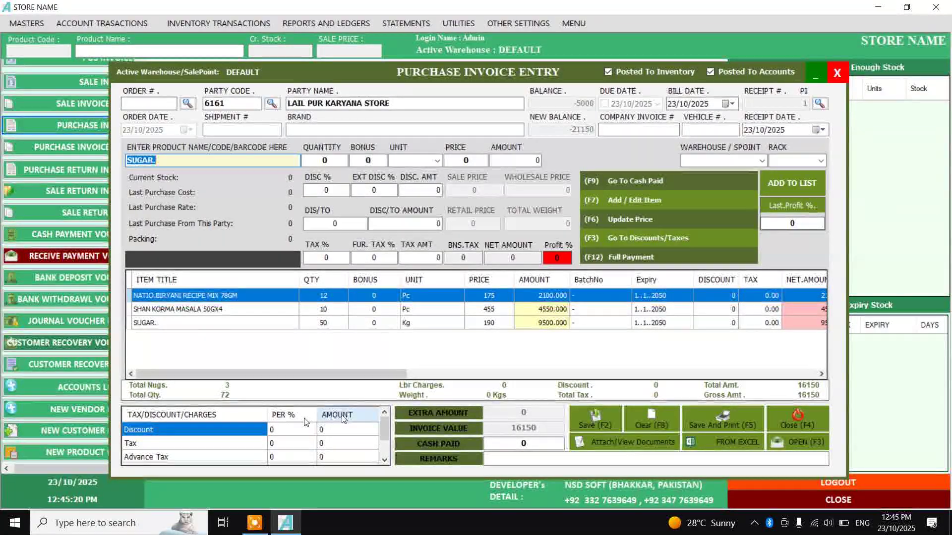
Enter a discount amount of 50 on the purchase invoice
left_click(293, 429)
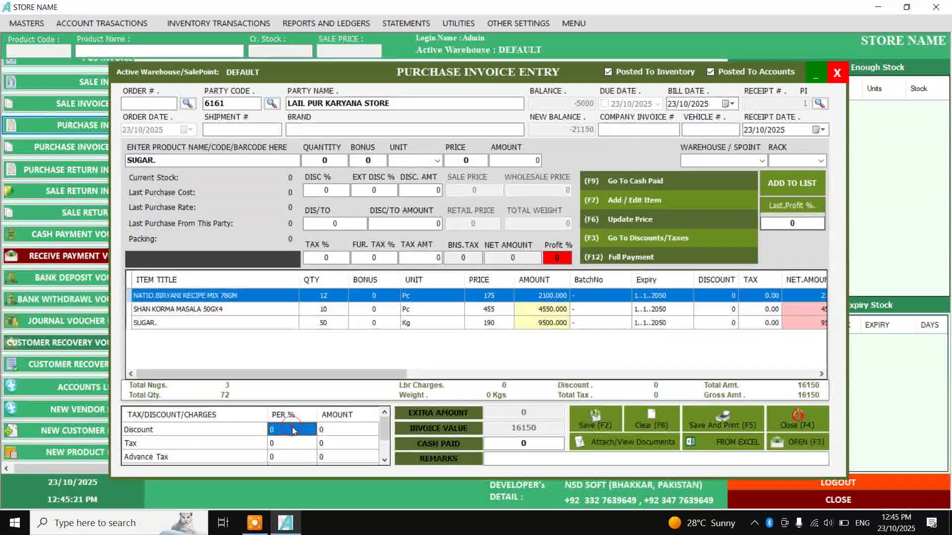
left_click(336, 432)
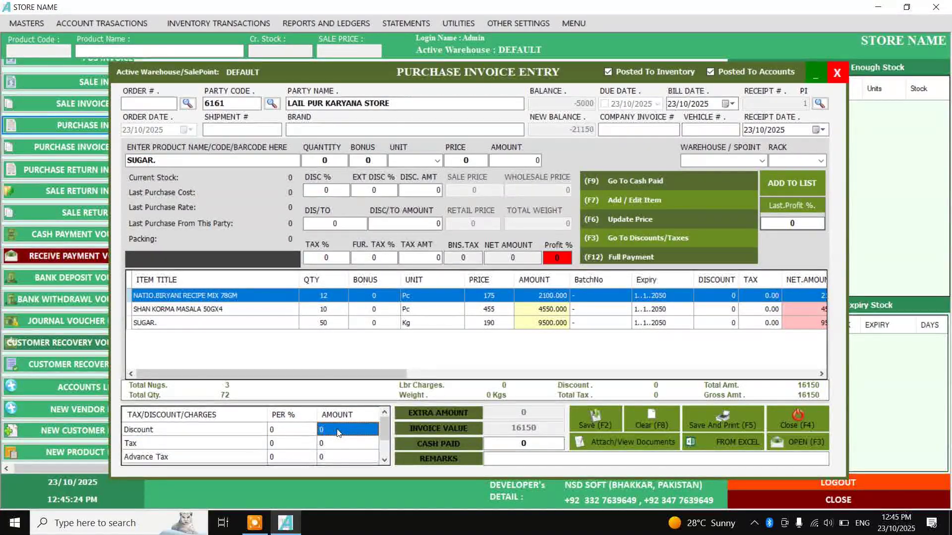
type("50")
key("Return")
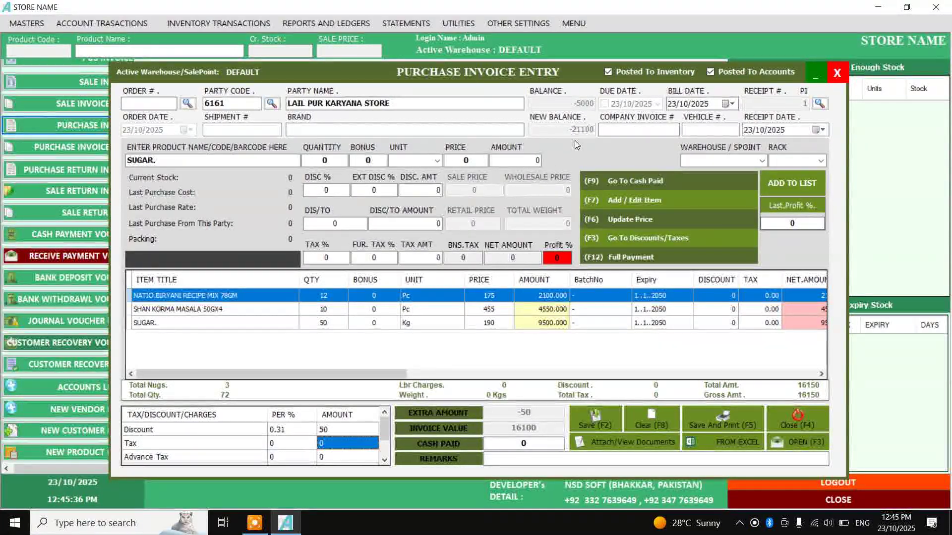
Record 3000 as cash paid and save the invoice at 16100
left_click(536, 445)
type("3000")
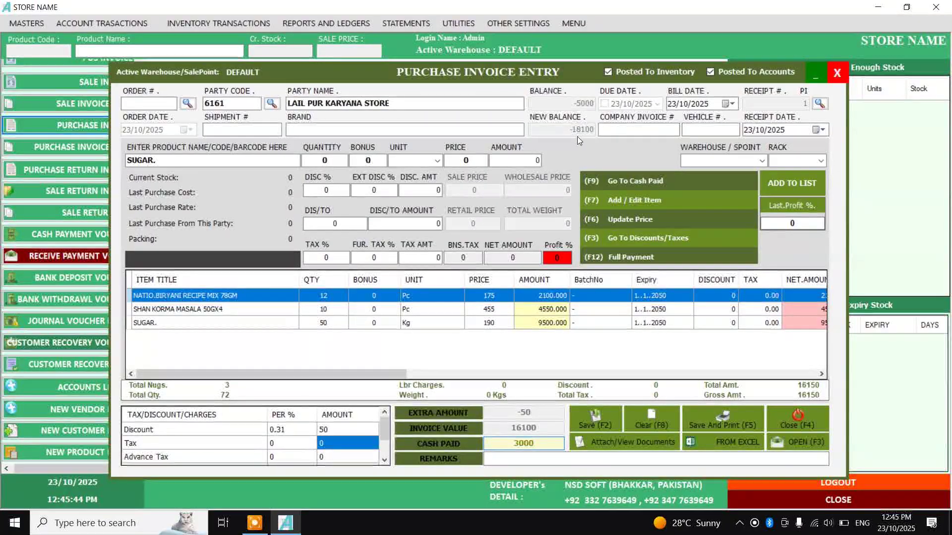
left_click(521, 456)
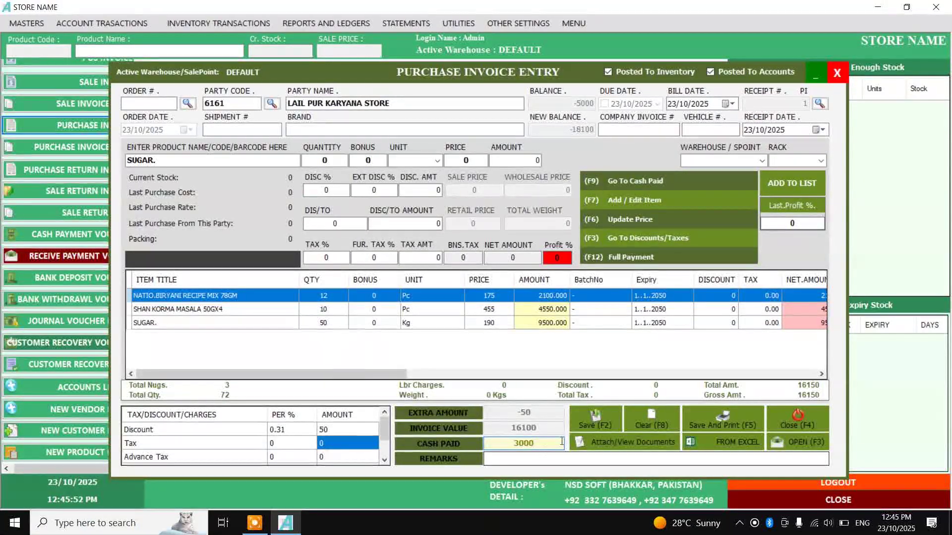
left_click(597, 421)
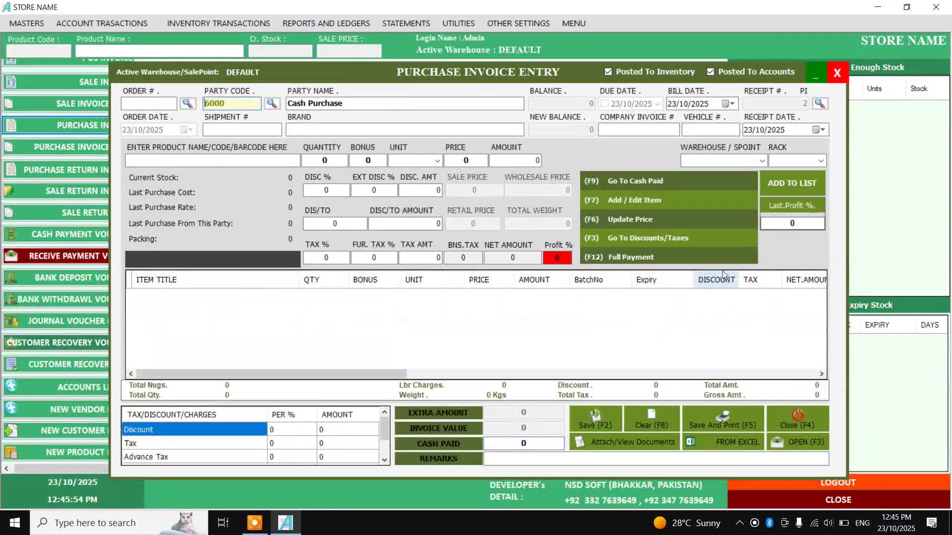
Check that the 16100 LAIL PUR KARYANA STORE invoice appears in the refreshed purchase invoices list
left_click(788, 426)
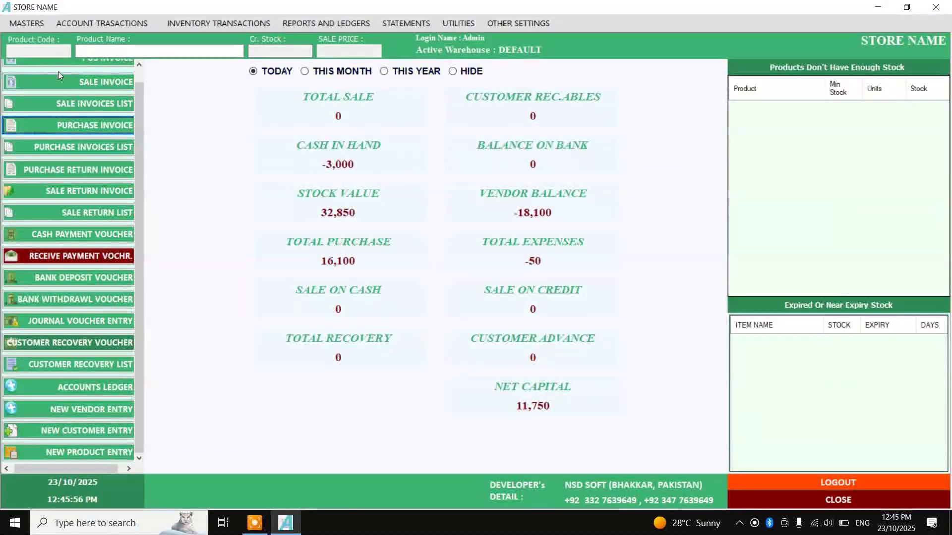
left_click(54, 146)
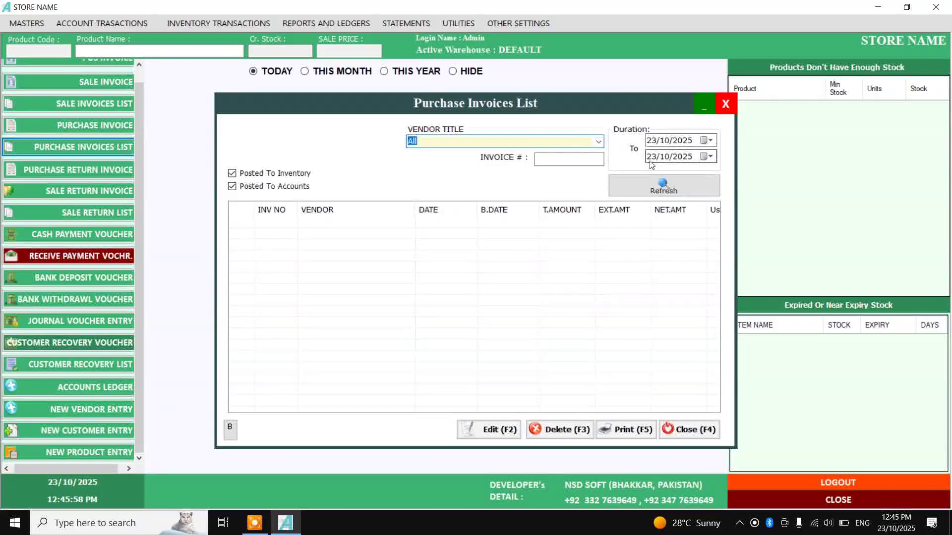
left_click(658, 181)
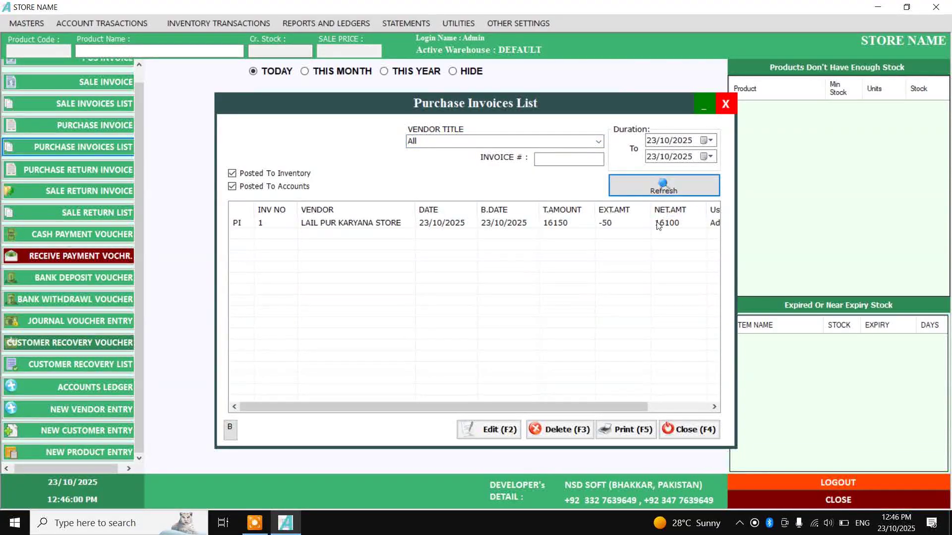
left_click(664, 224)
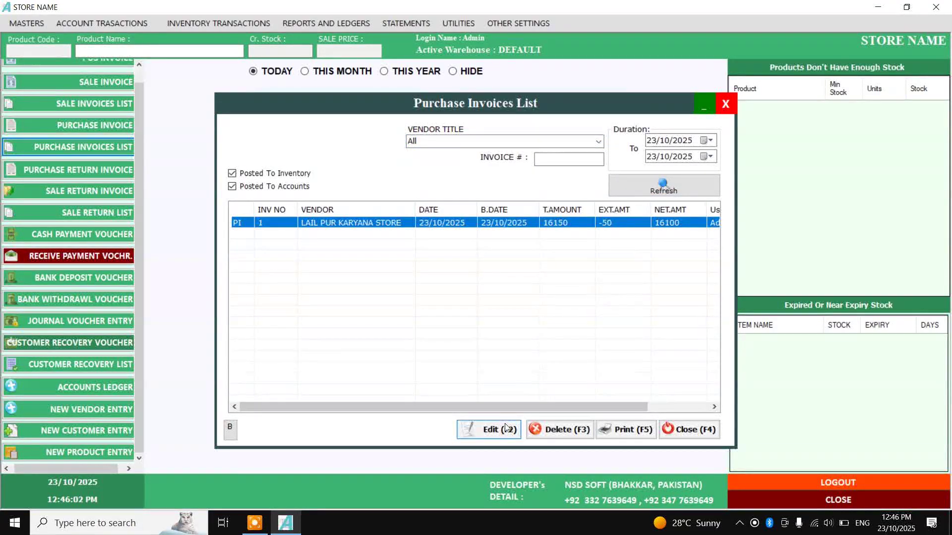
left_click(715, 431)
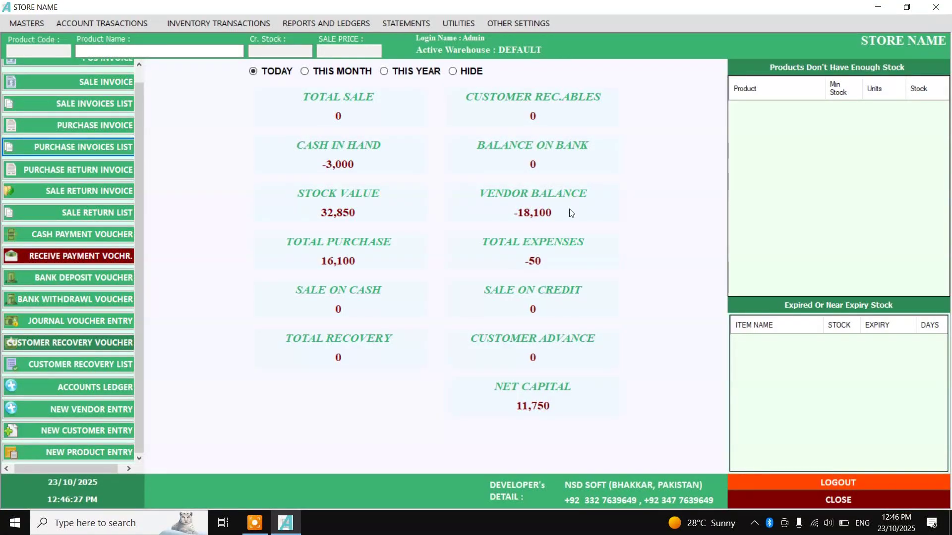
left_click(83, 143)
Save a 10000 cash payment voucher to LAIL PUR KARYANA STORE, leaving the vendor balance at -8,100
left_click(58, 238)
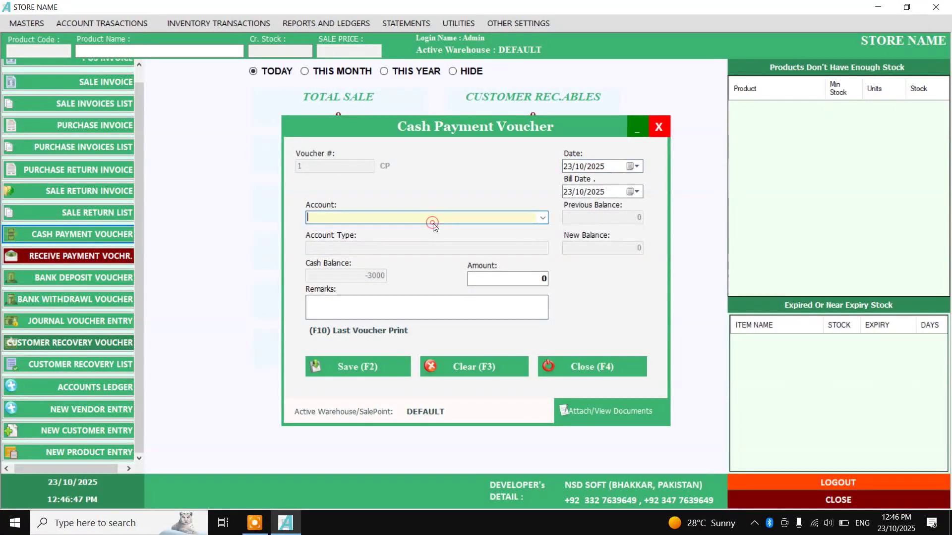
type("LAIL PUR KARYANA STORE")
key("Down")
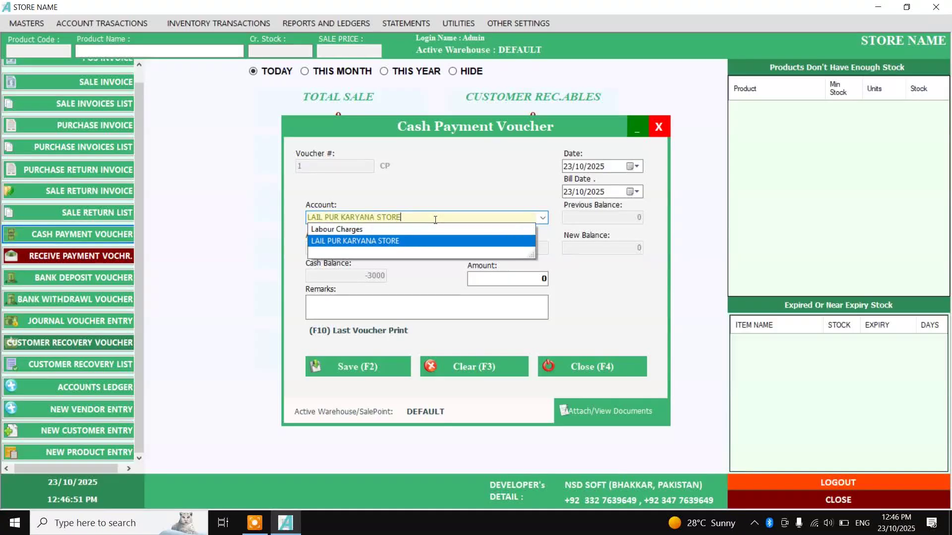
key("Return")
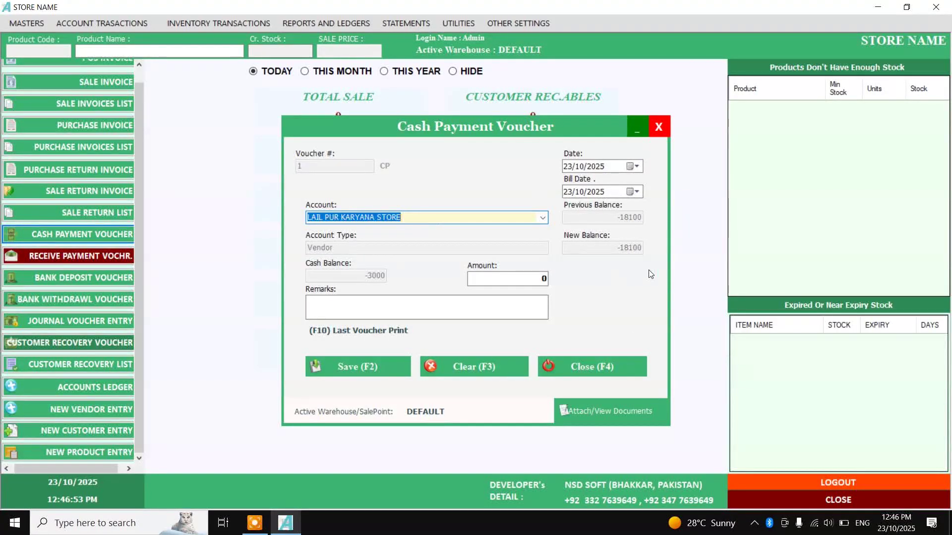
key("Tab")
type("10000")
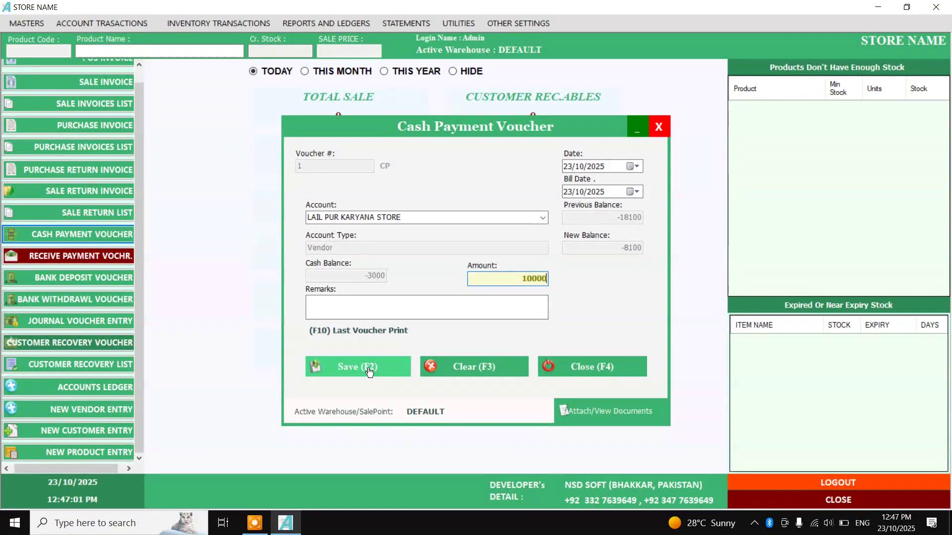
left_click(366, 366)
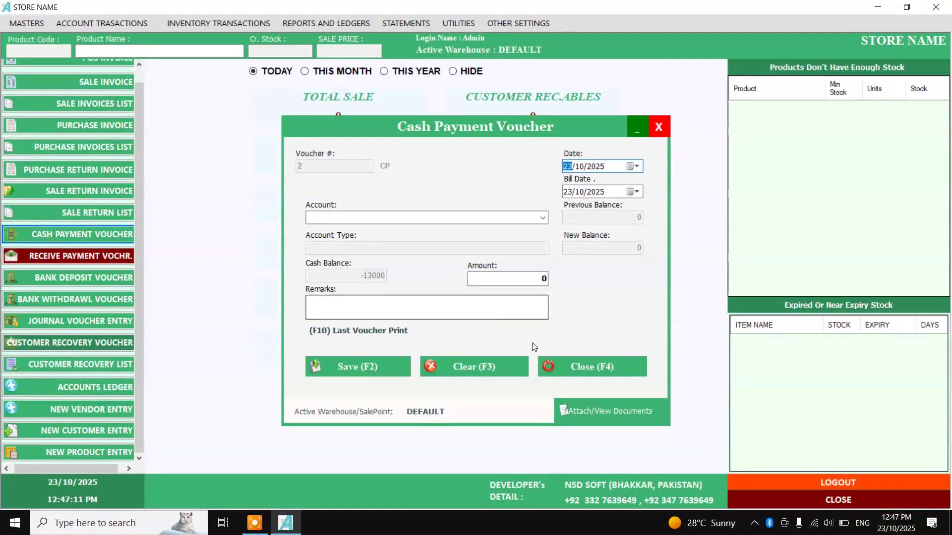
left_click(569, 366)
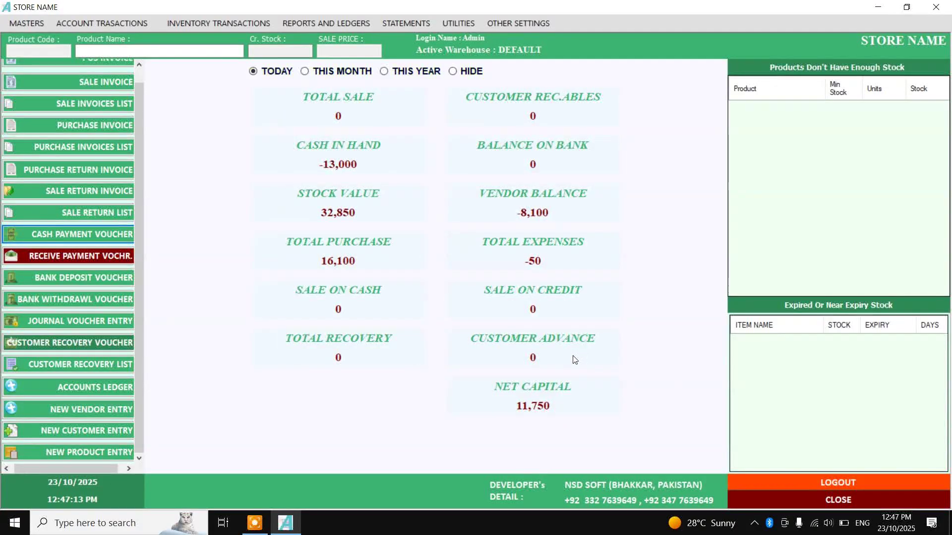
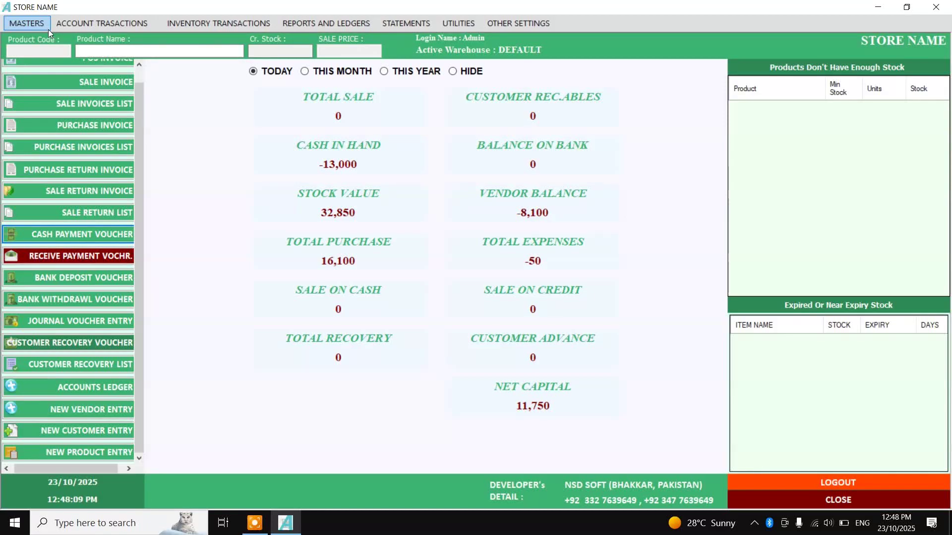
Open a blank Sale Invoice form from the sidebar's SALE INVOICE entry
left_click(139, 64)
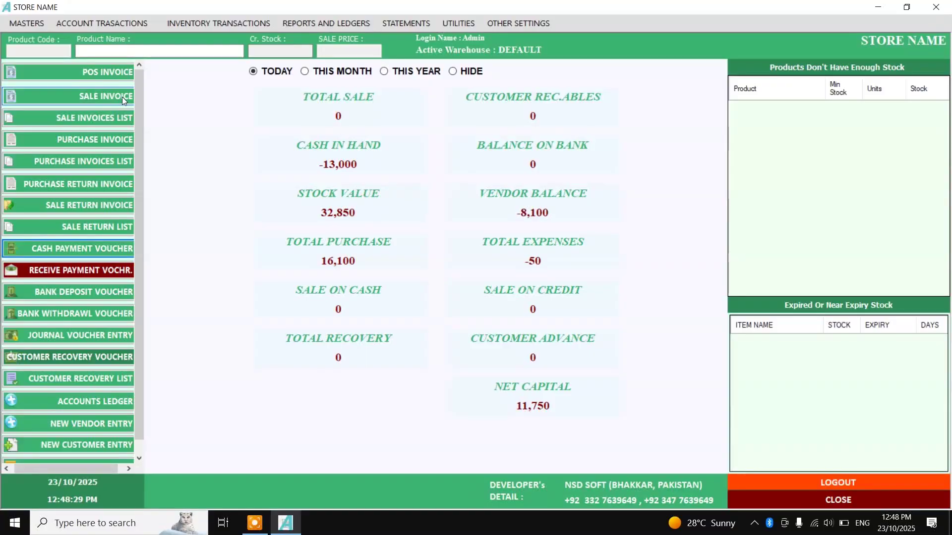
left_click(123, 96)
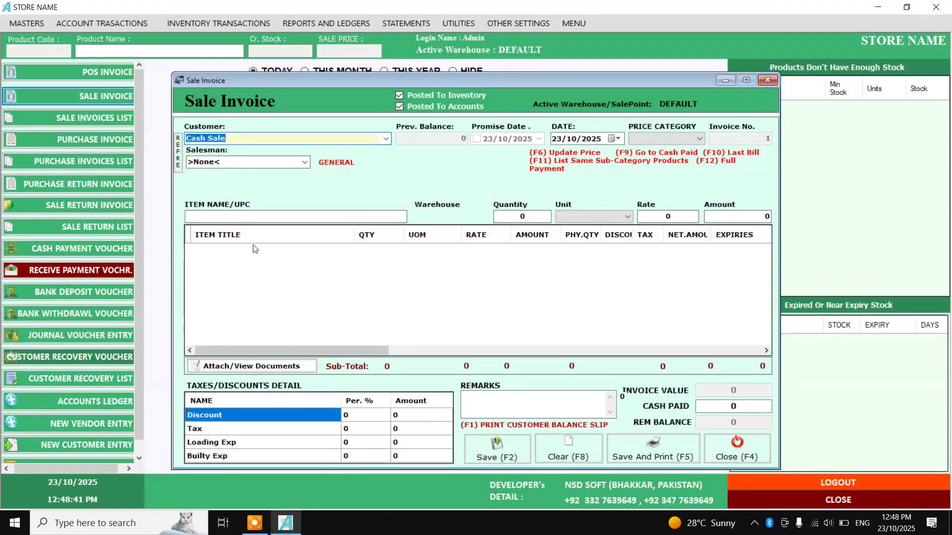
left_click(256, 213)
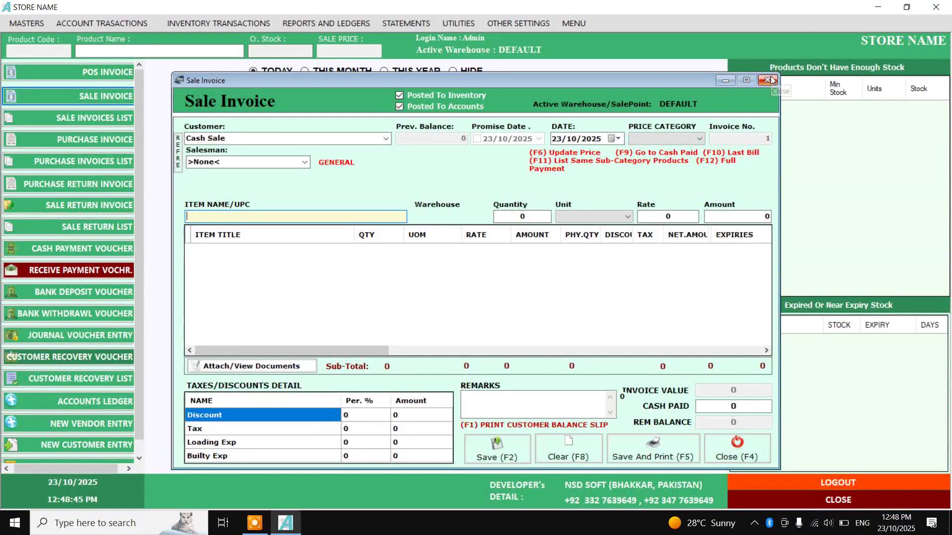
type("A")
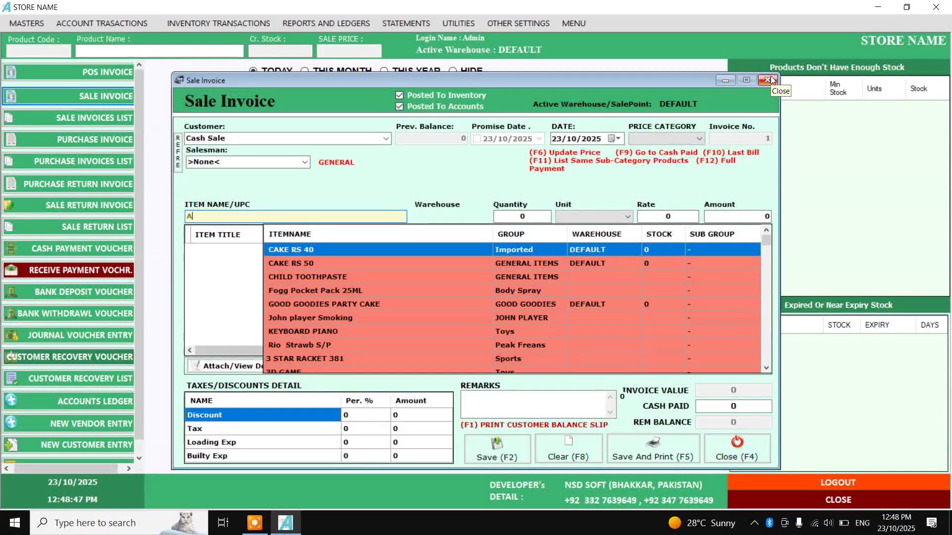
key("Down")
key("Down")
key("Down")
key("Down")
key("Down")
key("Down")
key("Down")
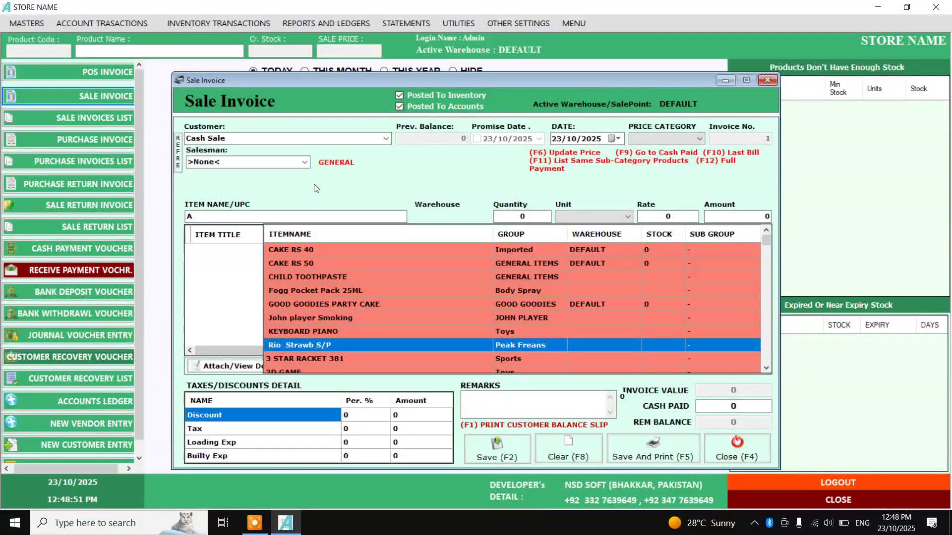
left_click_drag(224, 215, 117, 208)
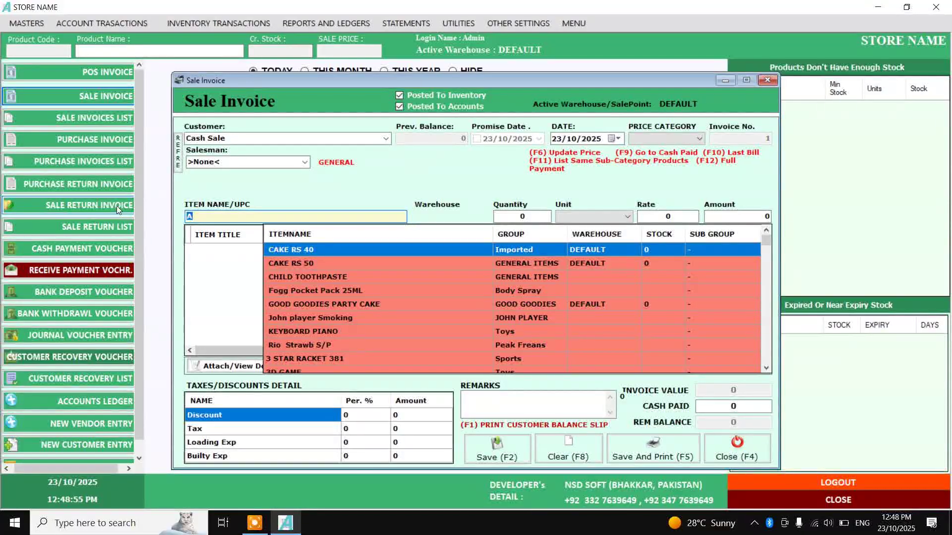
key("BackSpace")
type("E")
key("BackSpace")
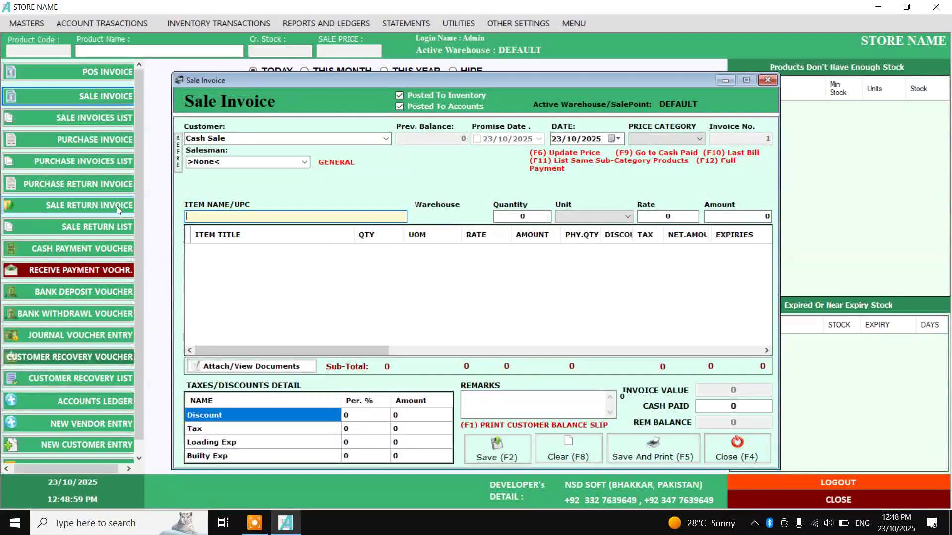
type("620514008721")
key("Return")
Add one unit at 190, then close the invoice without saving
type("1")
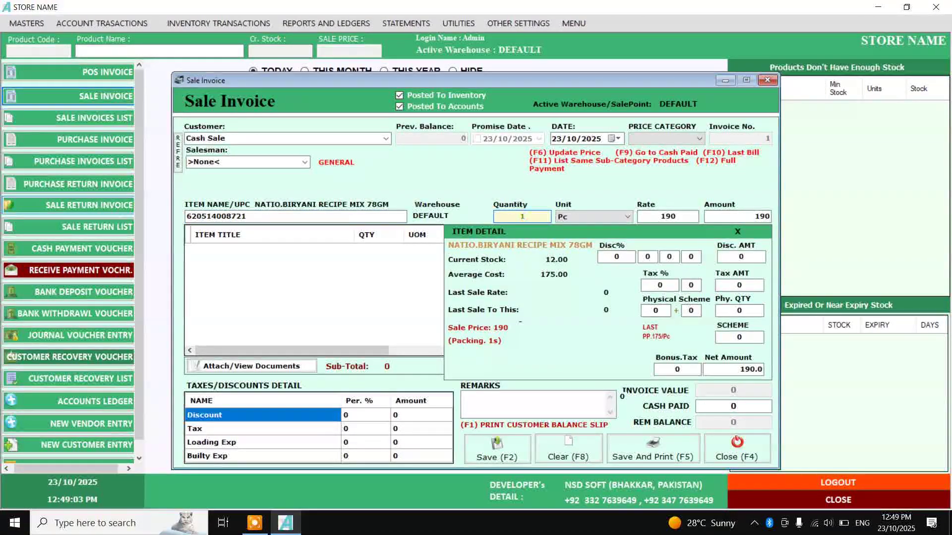
key("Return")
key("Return")
key("Return")
key("Return")
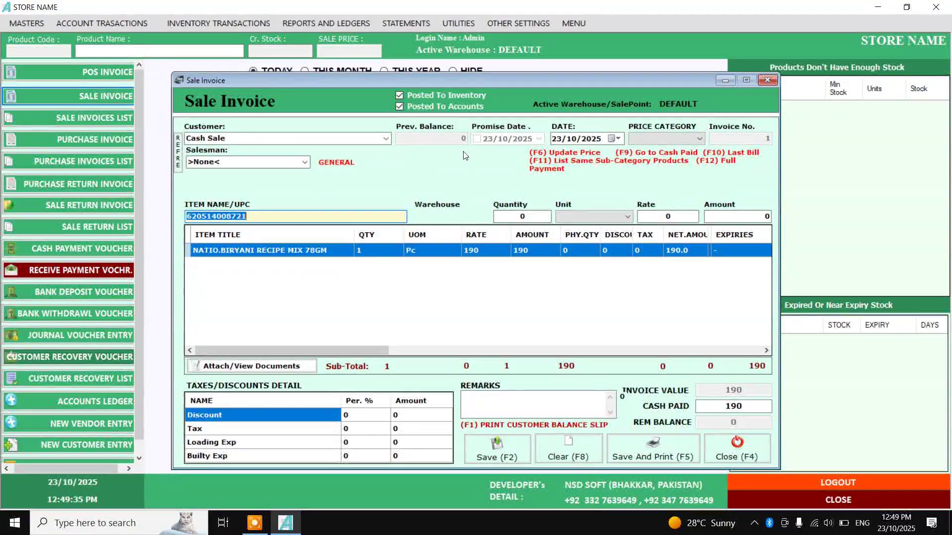
left_click(729, 451)
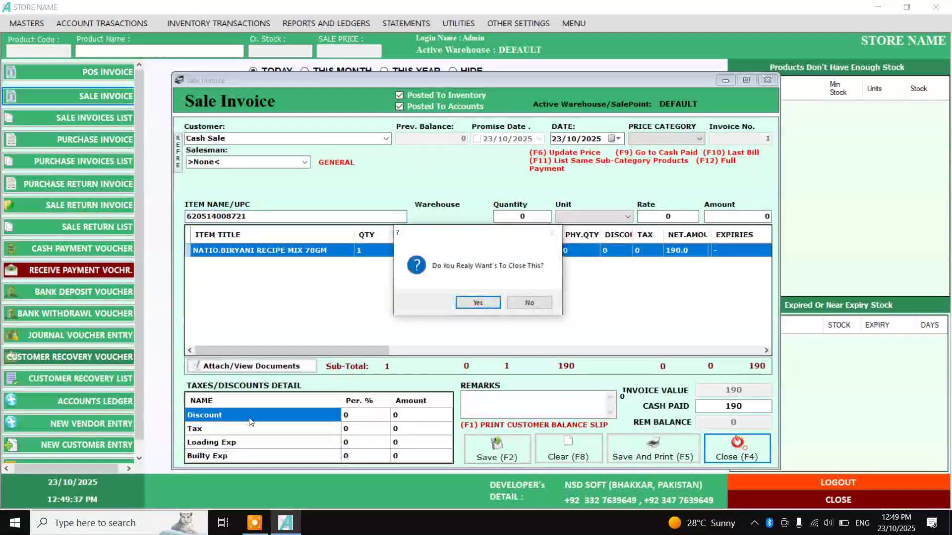
left_click(461, 303)
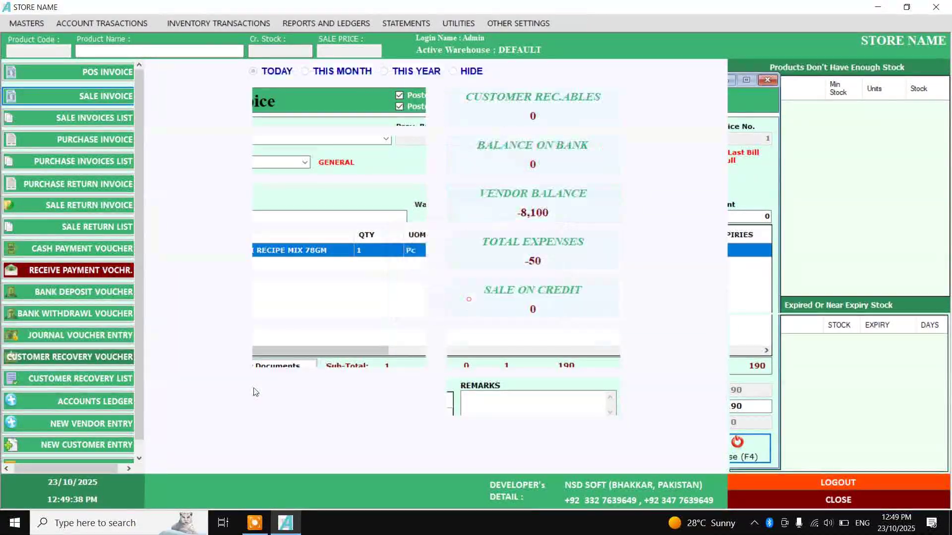
Save a new GENERAL-group customer with a Receiveable opening balance of 2000
left_click(91, 449)
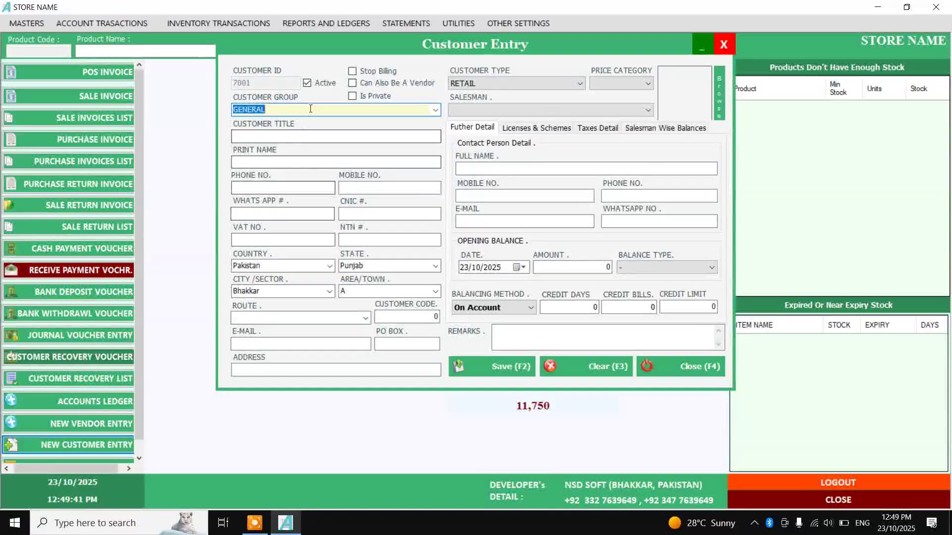
left_click(435, 109)
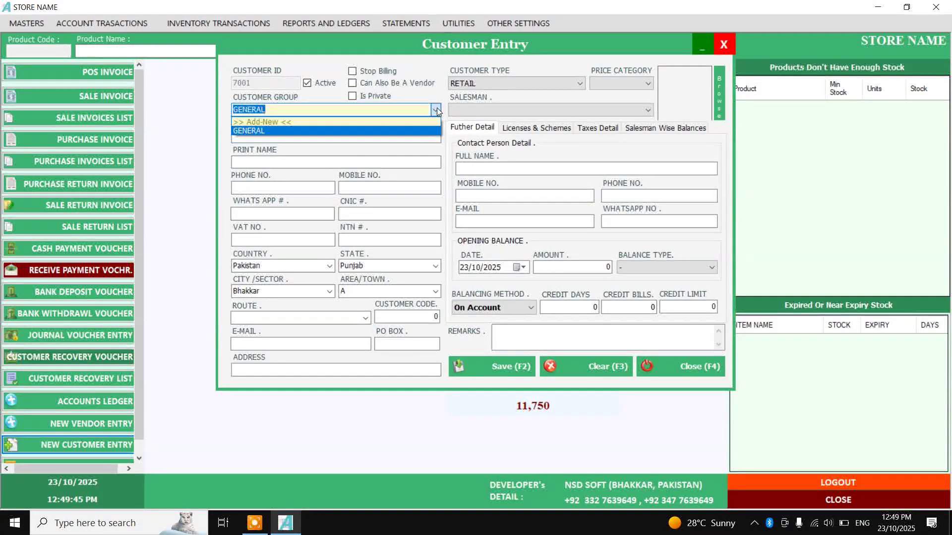
left_click(436, 109)
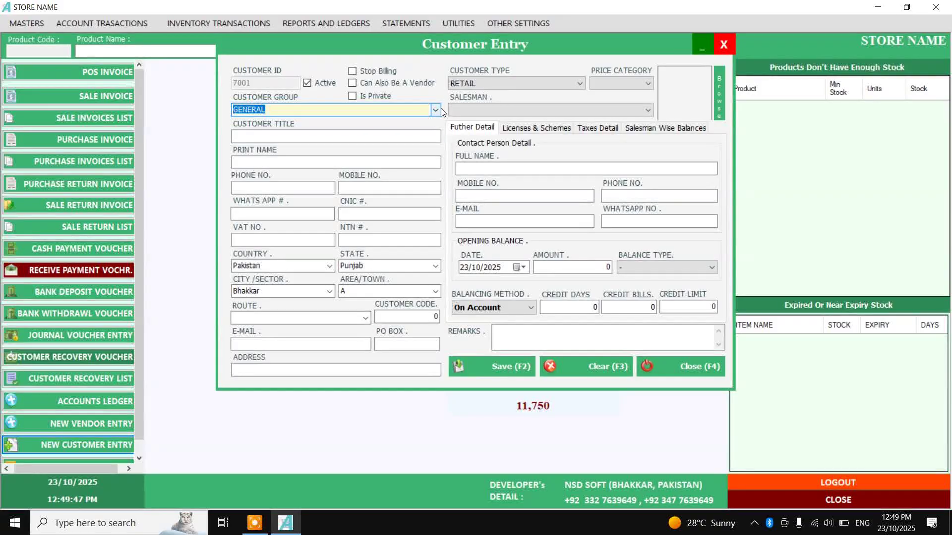
left_click(367, 131)
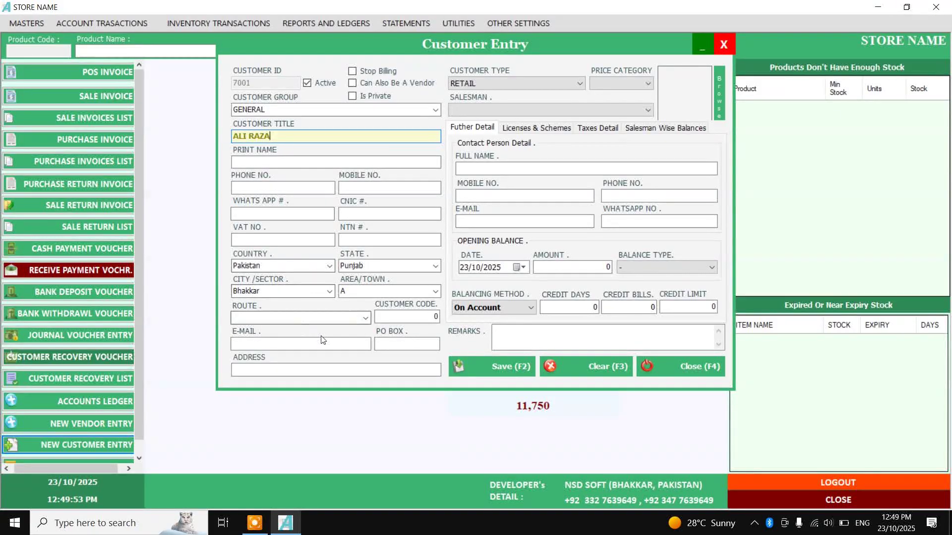
left_click(647, 270)
left_click(639, 296)
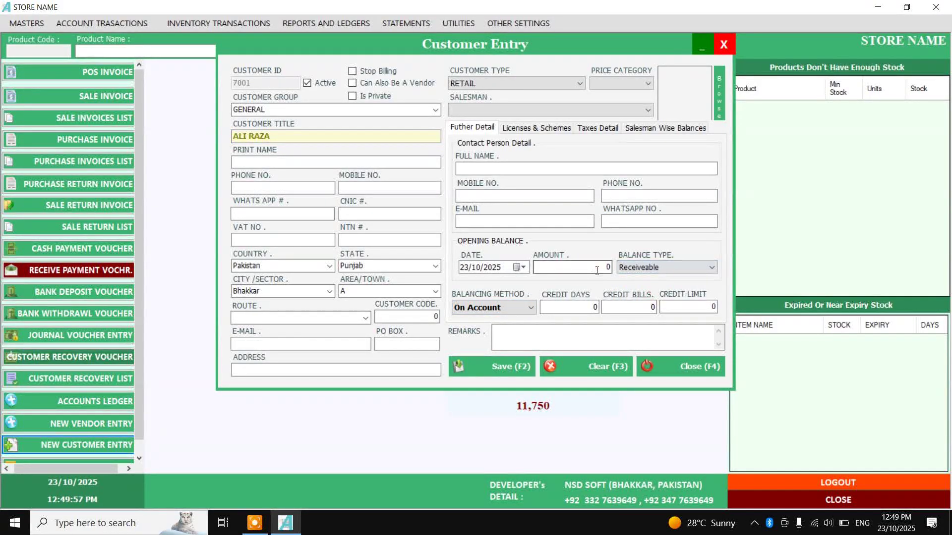
type("3")
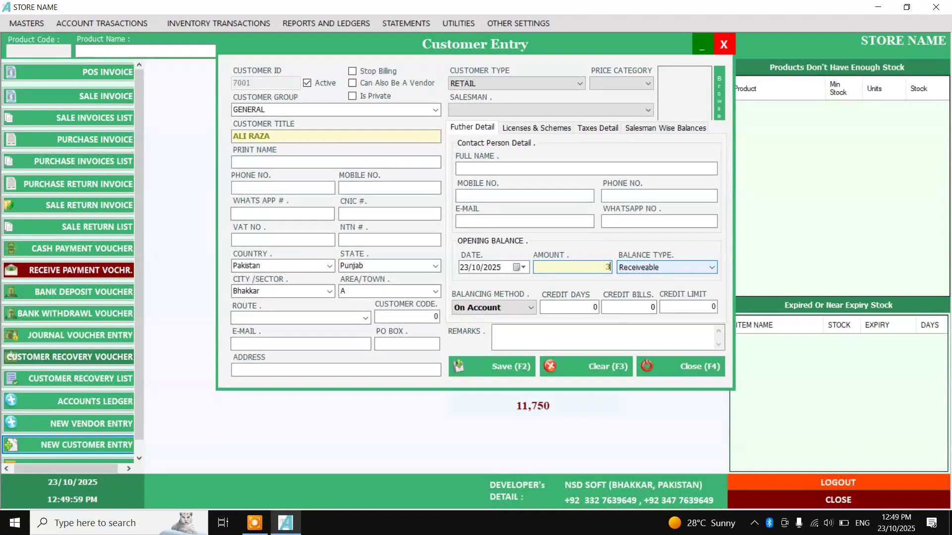
type("22000")
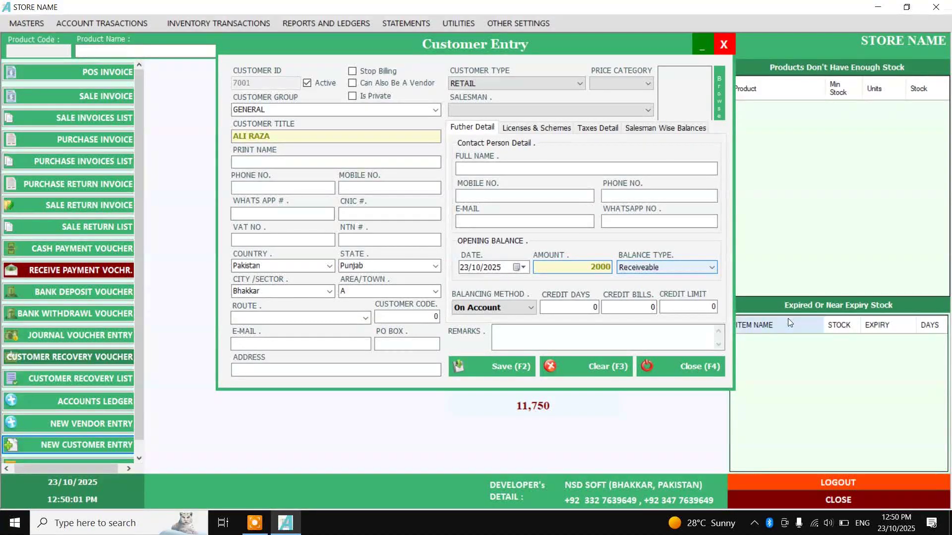
left_click(510, 368)
left_click(665, 377)
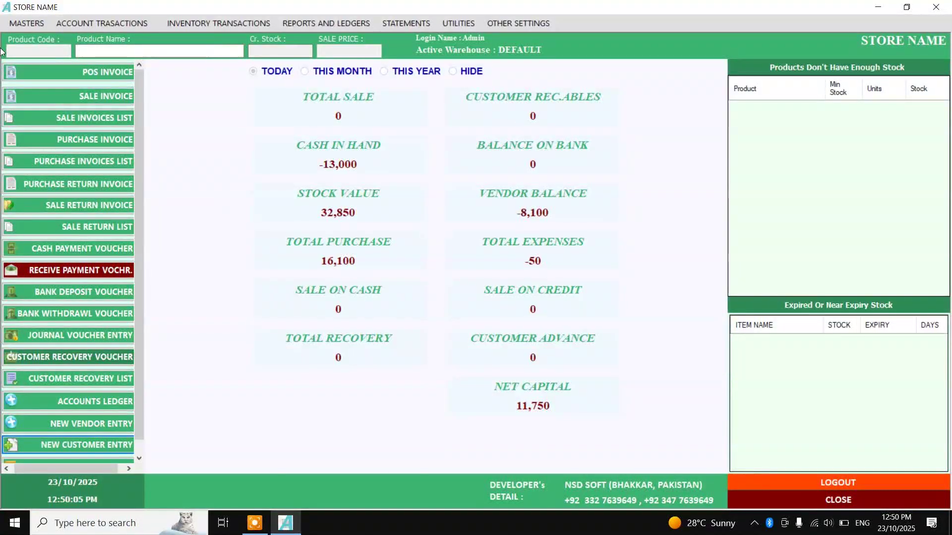
Start a new sale invoice for the customer and pick the SUGAR. item
left_click(90, 104)
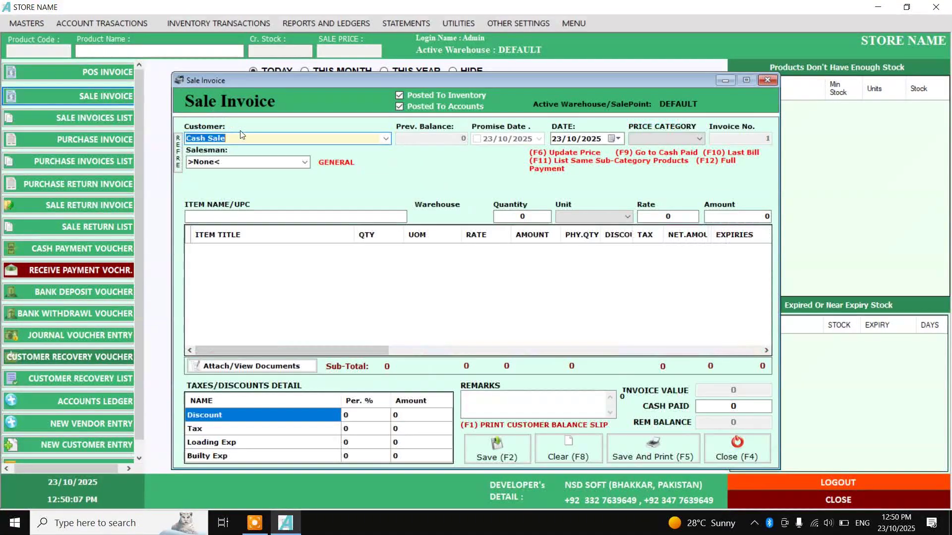
key("Return")
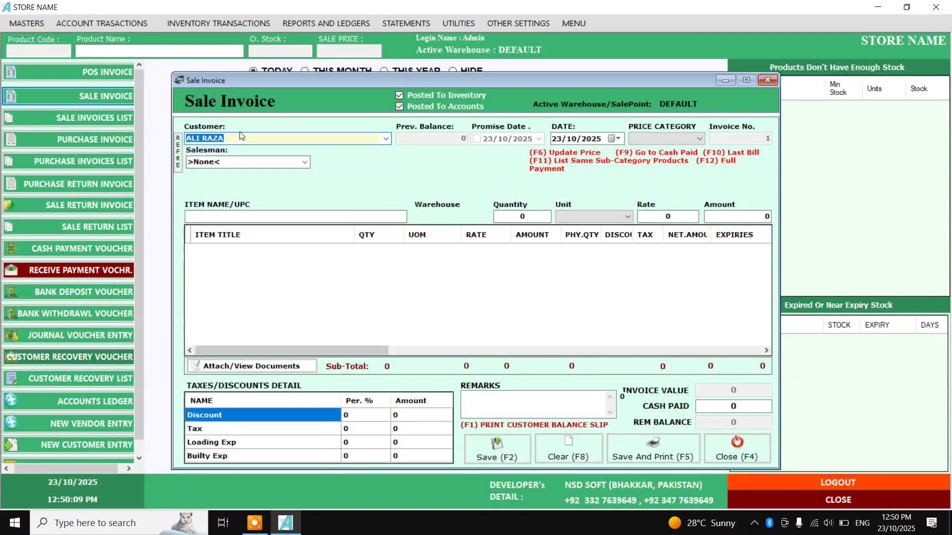
key("Return")
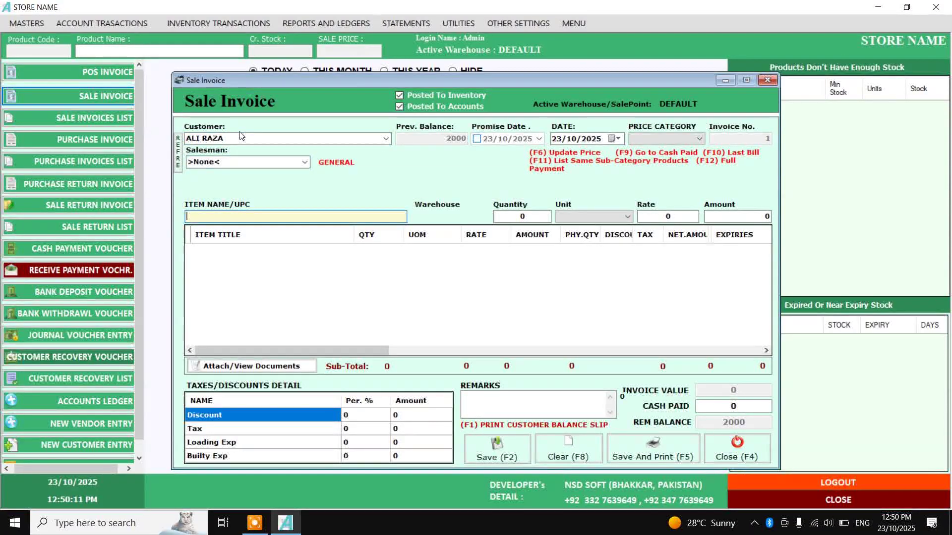
type("SUGAR")
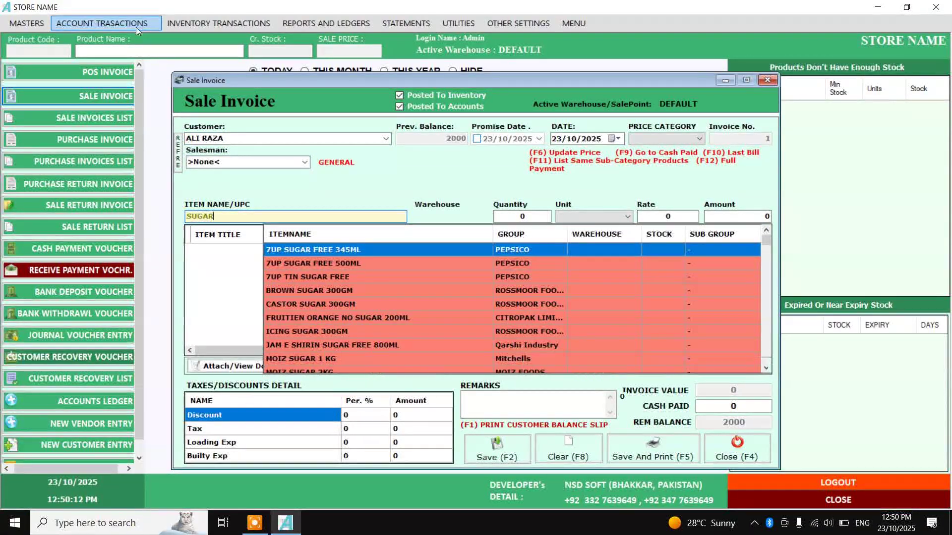
type(".")
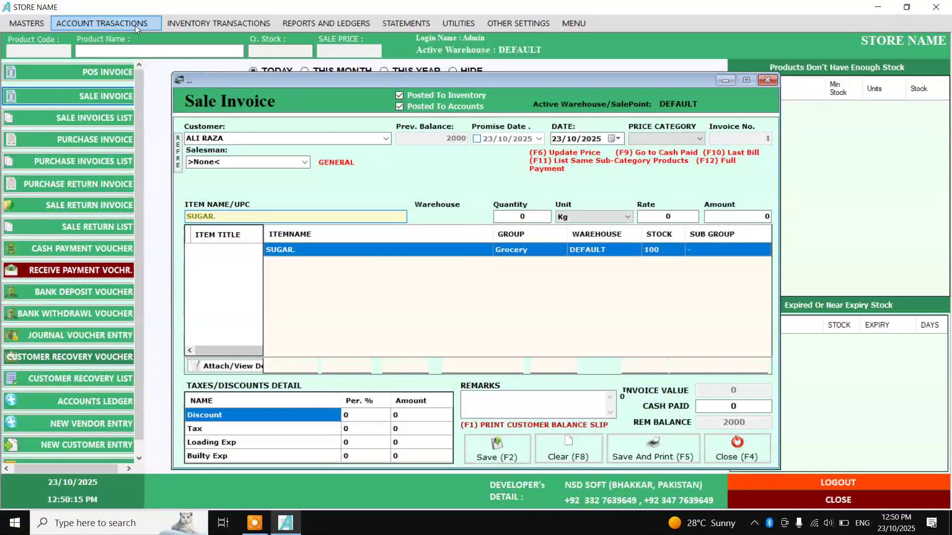
key("Return")
Add SUGAR at 1 Kg for 200, after trying 5Kg and 500gm units, and save
type("5")
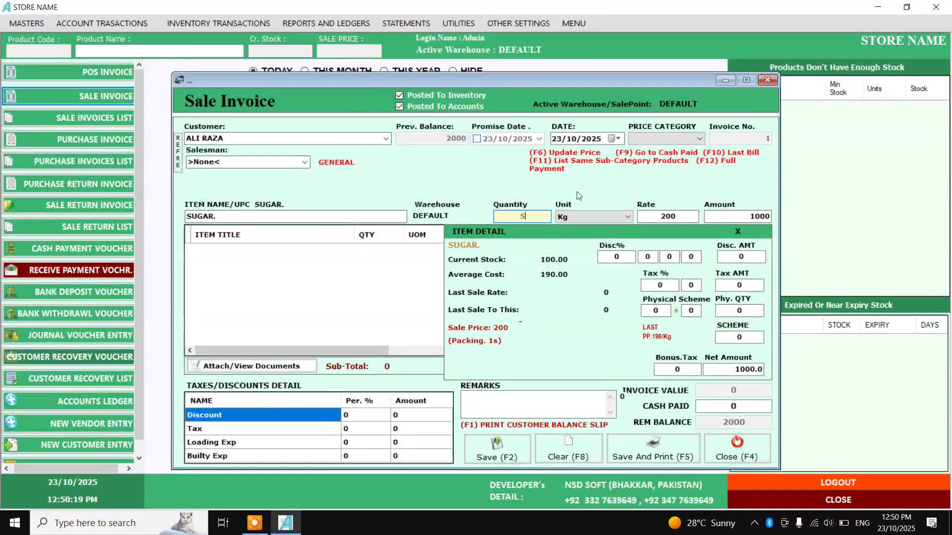
left_click(582, 220)
left_click(593, 261)
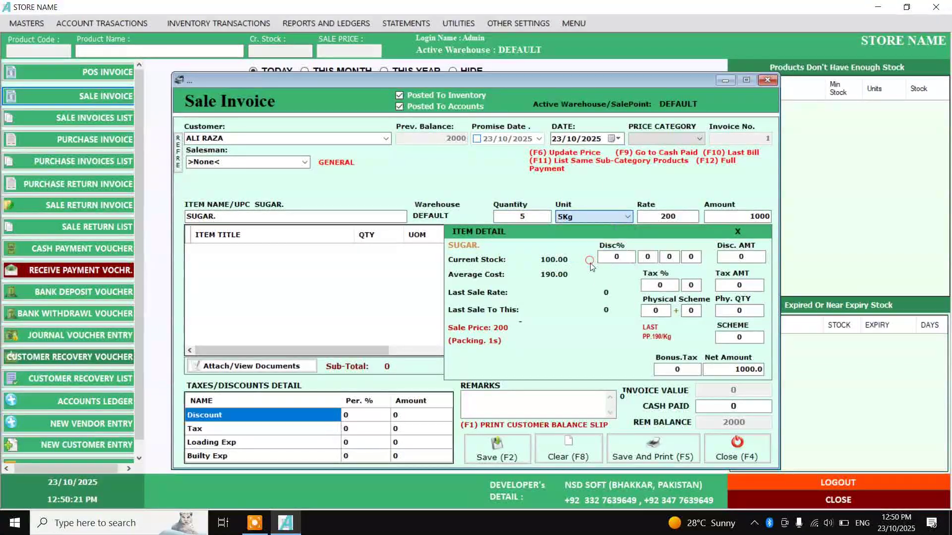
type("1")
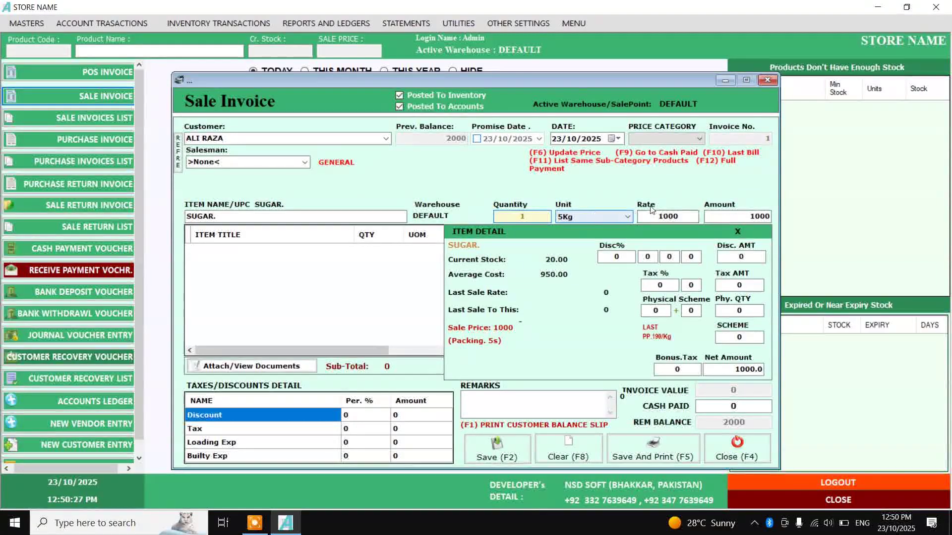
left_click(609, 221)
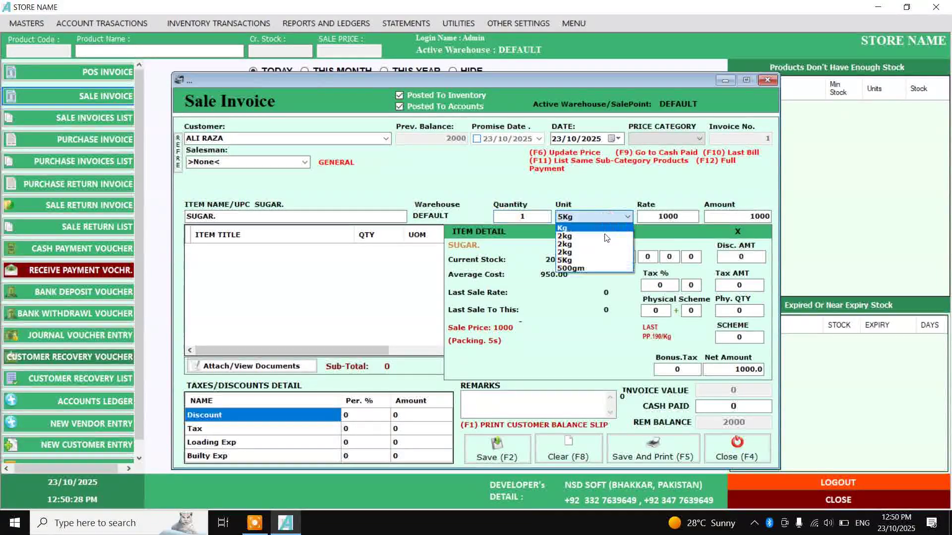
left_click(602, 269)
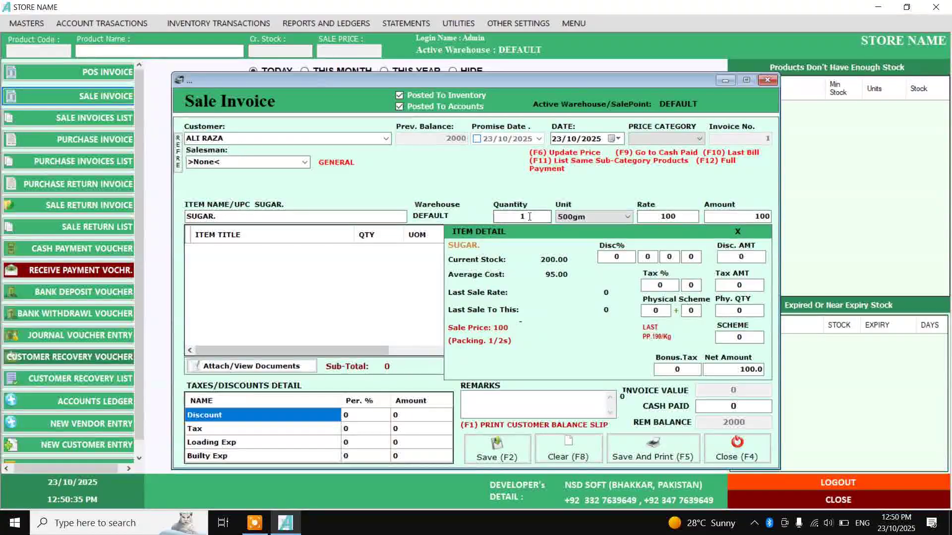
left_click(615, 215)
left_click(618, 222)
left_click(643, 218)
key("Return")
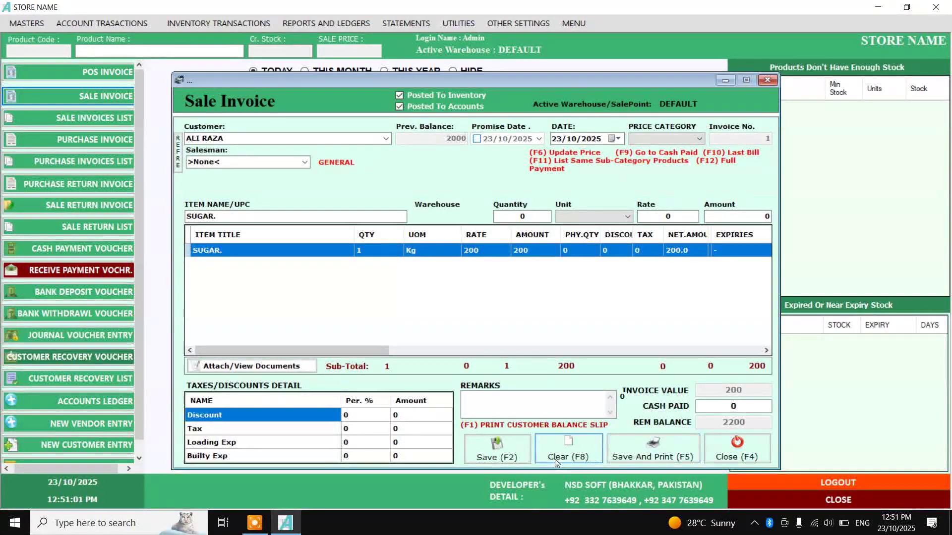
left_click(519, 462)
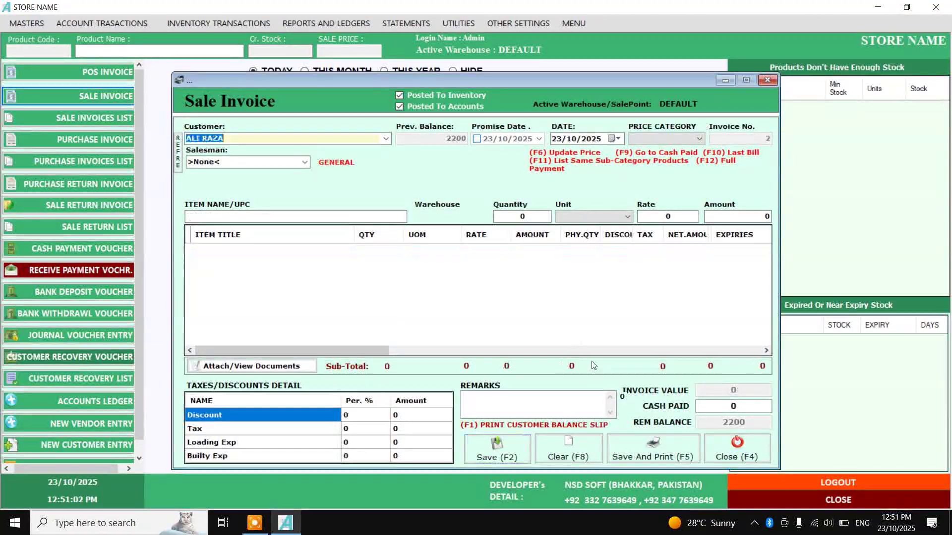
Close the invoice and confirm saved invoice 1 in the Sale Invoices List
left_click(759, 453)
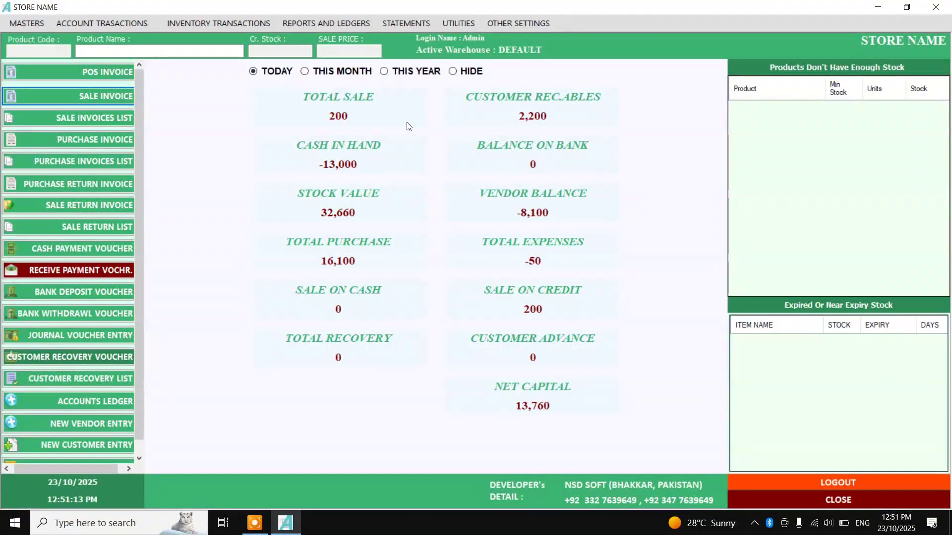
left_click(112, 117)
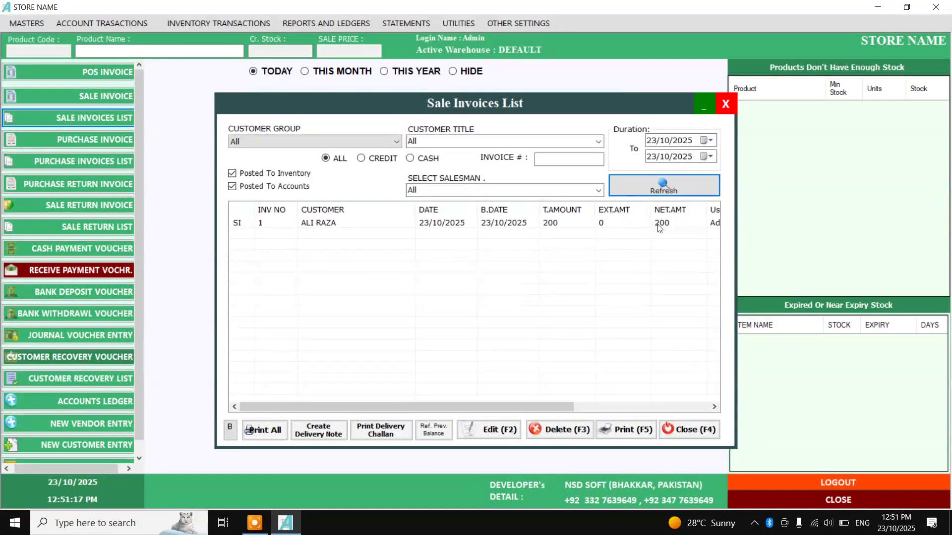
left_click(659, 227)
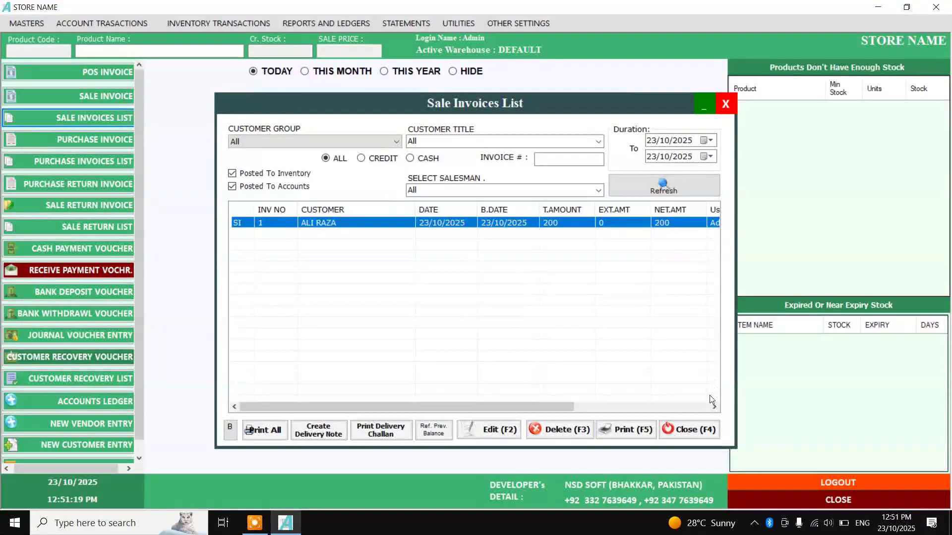
left_click(692, 434)
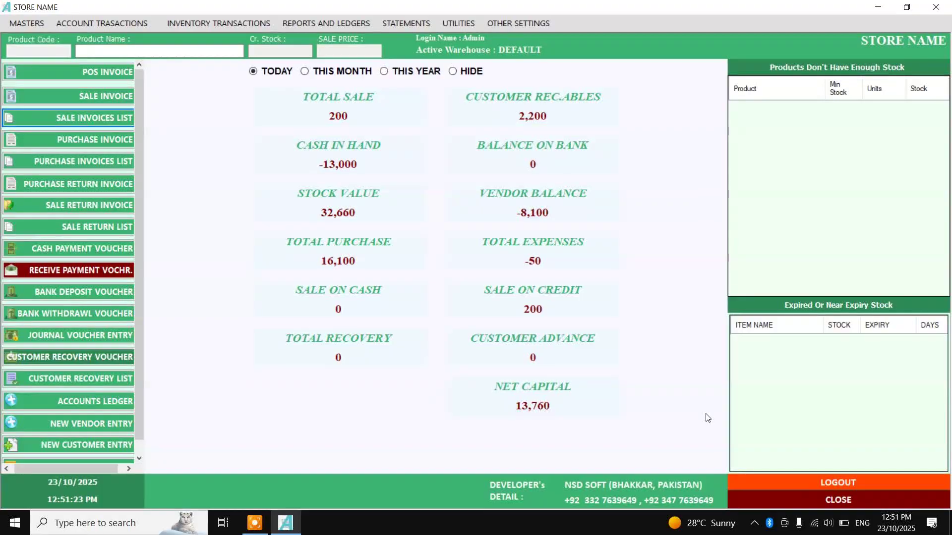
Open POS INVOICE, test the Grocery sugar tile, then clear the bill
left_click(115, 74)
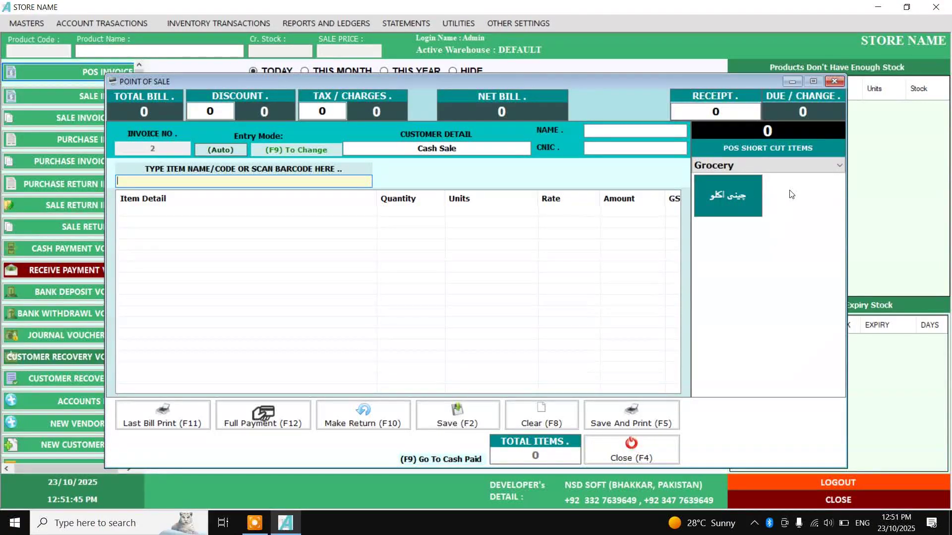
left_click(724, 204)
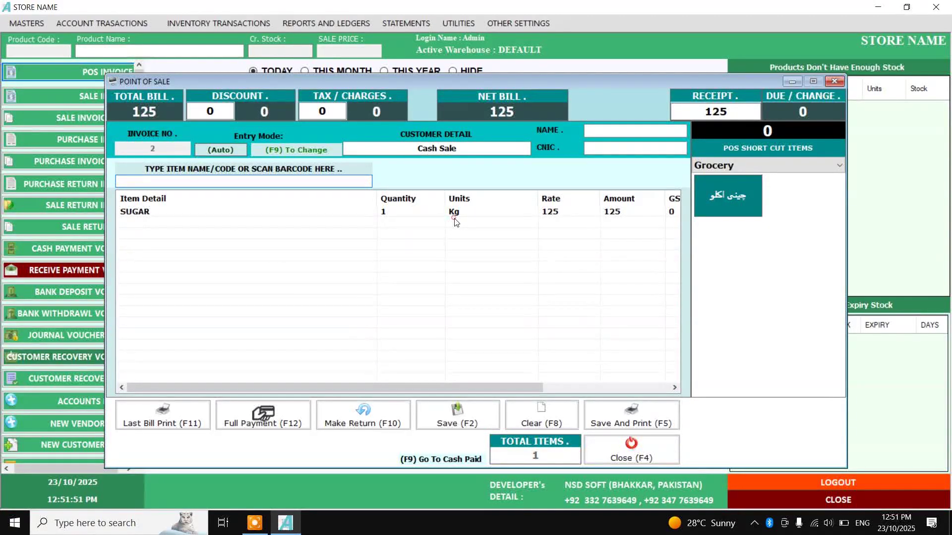
left_click(543, 418)
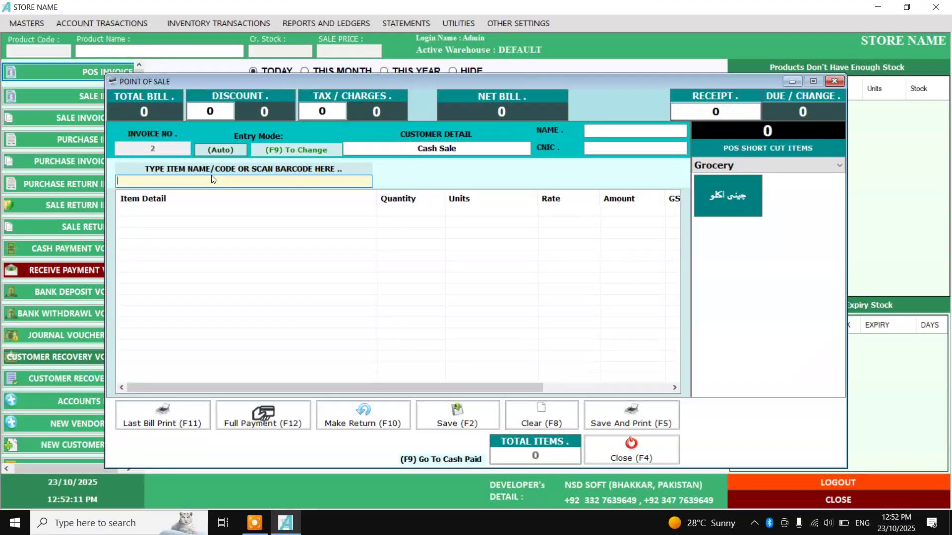
type("8964000141223")
key("Return")
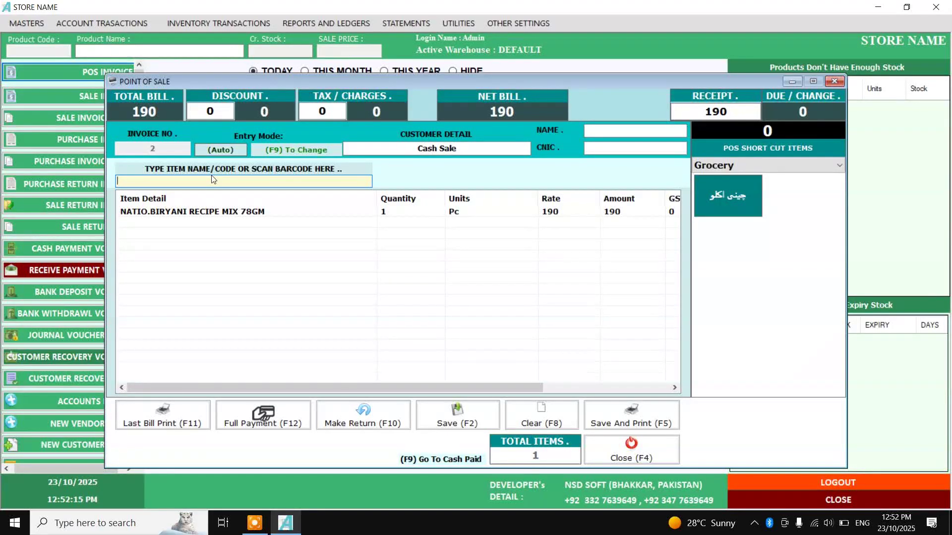
key("Return")
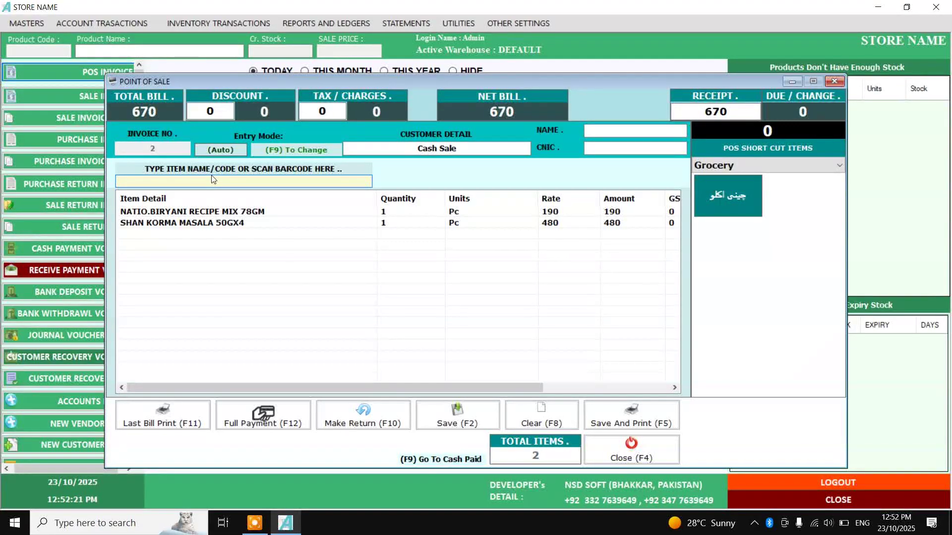
key("Return")
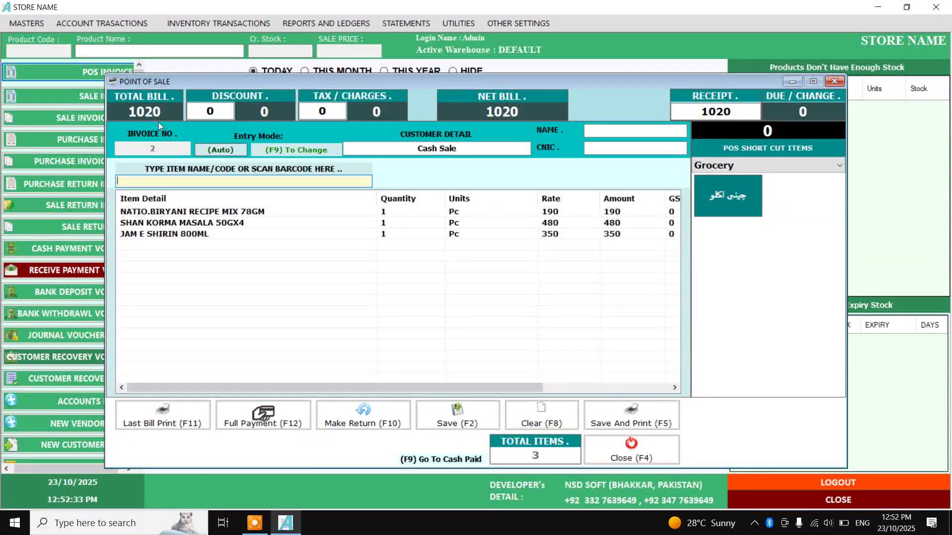
left_click(210, 113)
type("20")
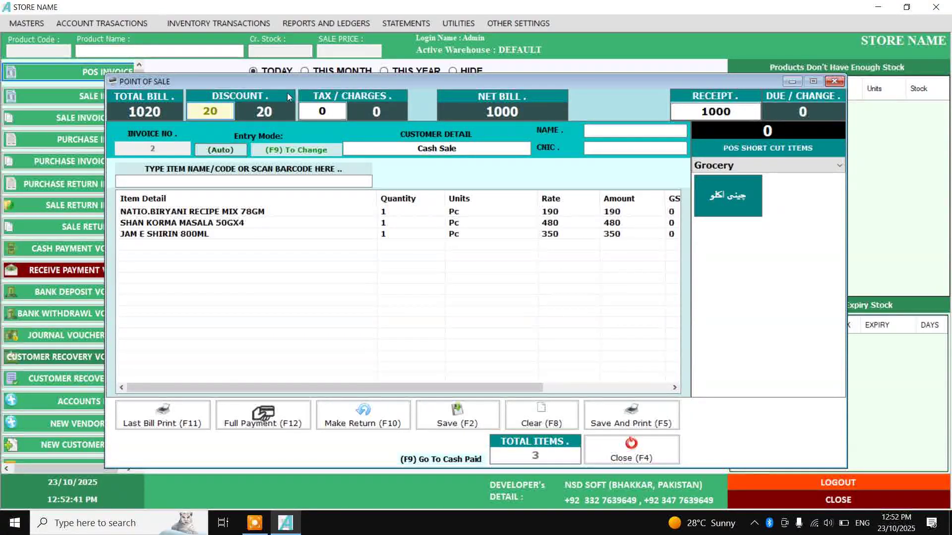
left_click(739, 110)
type("5000")
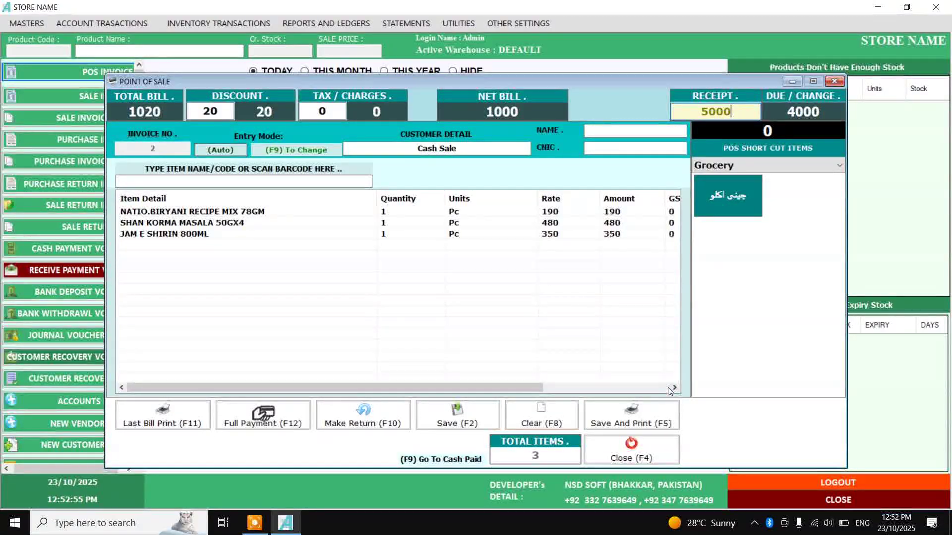
left_click(569, 410)
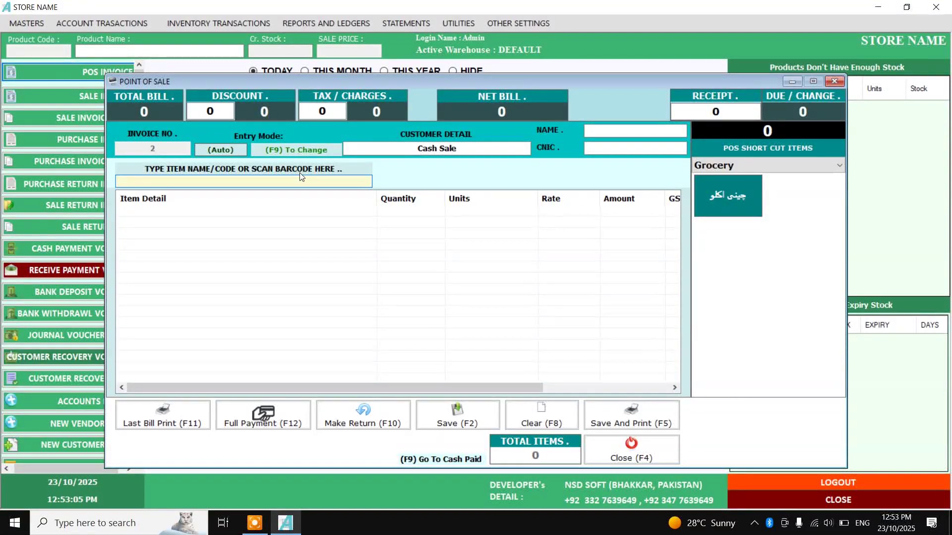
Replace the GARAM MASALA. pick with SHAN KORMA MASALA 50GX4 at 480, quantity 4
type("GARAM")
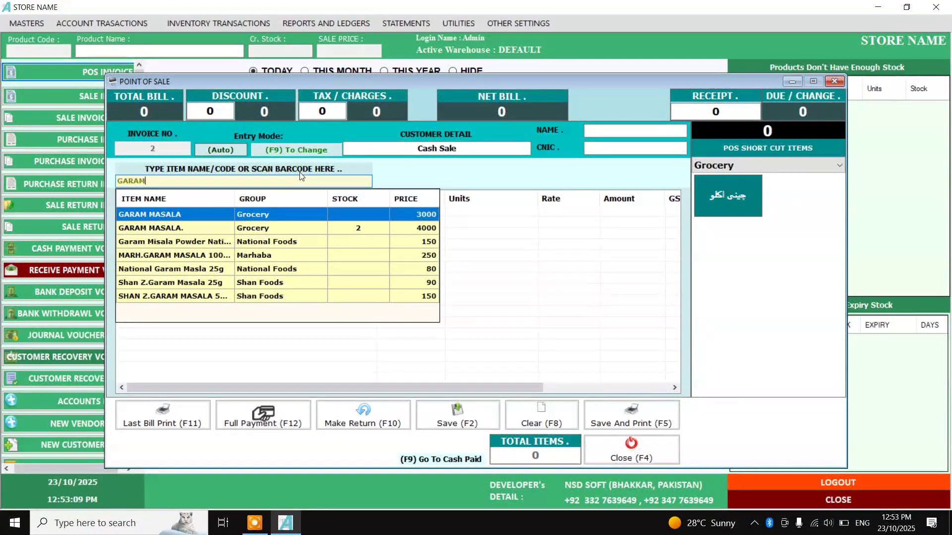
key("Down")
key("Return")
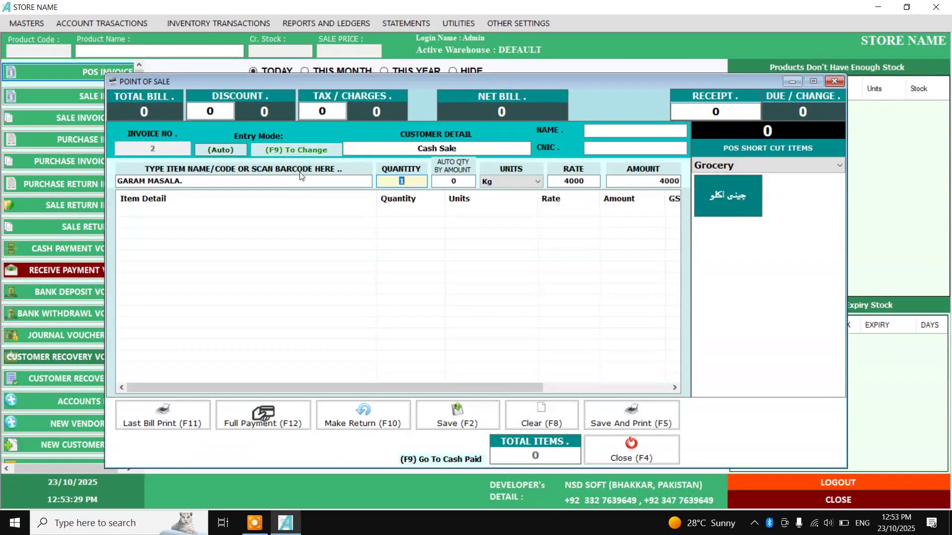
key("shift+Tab")
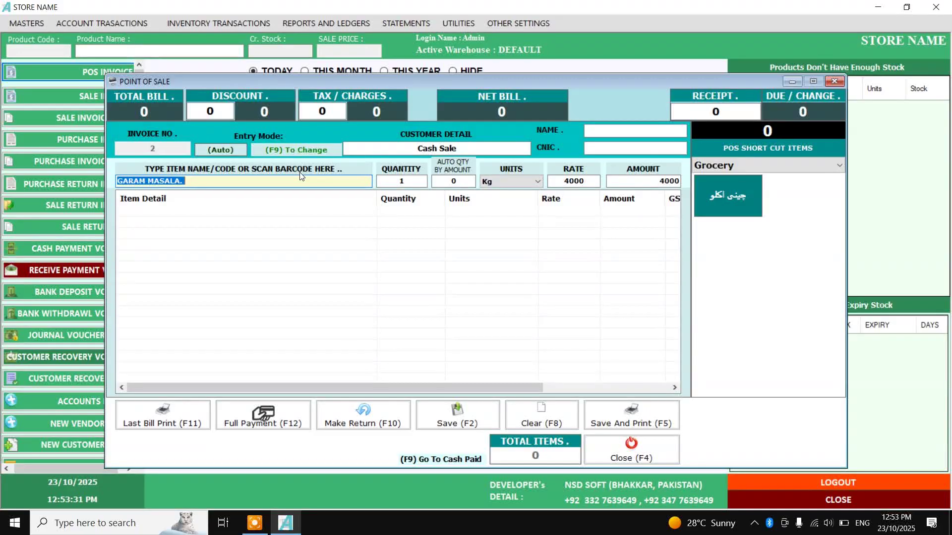
key("BackSpace")
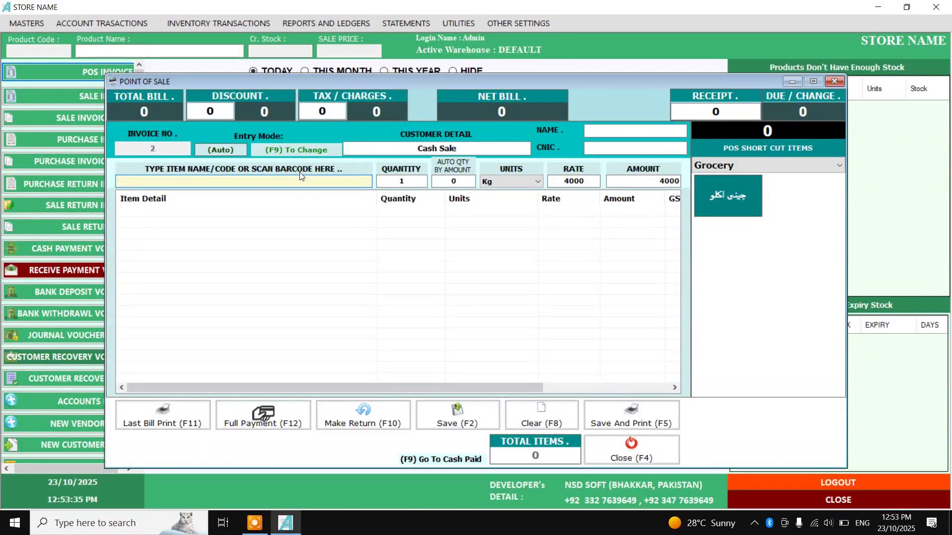
type("480")
key("Return")
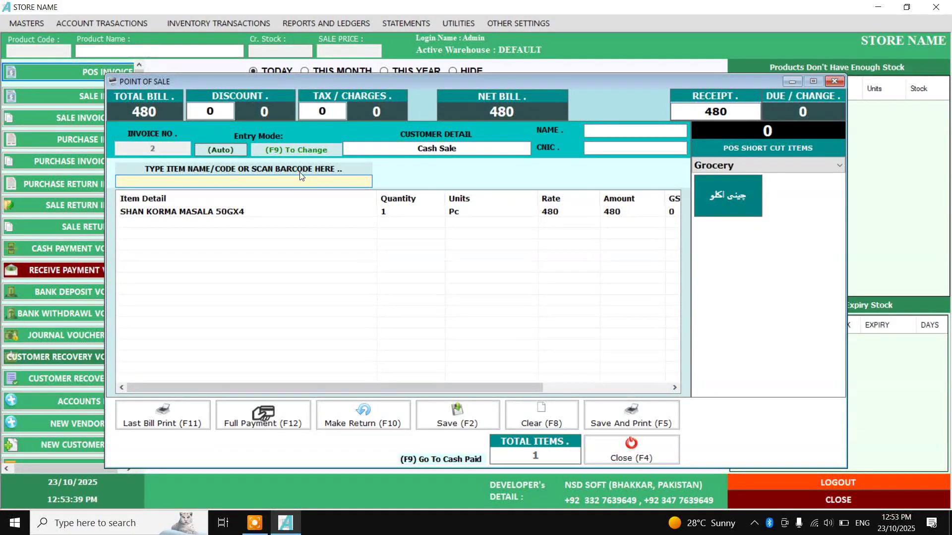
key("Return")
key("Return")
key("Return")
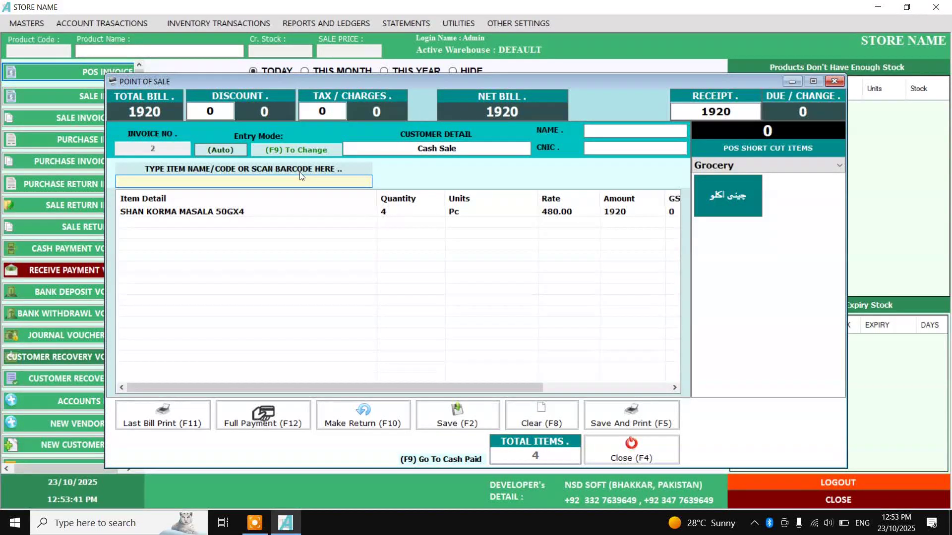
Change the korma masala quantity to 1, then clear the whole bill
double_click(213, 212)
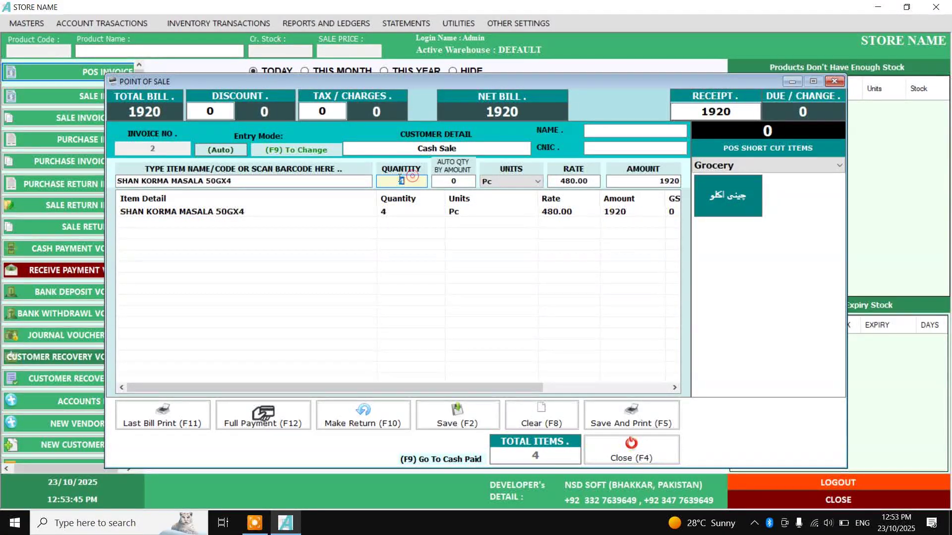
type("1")
key("Return")
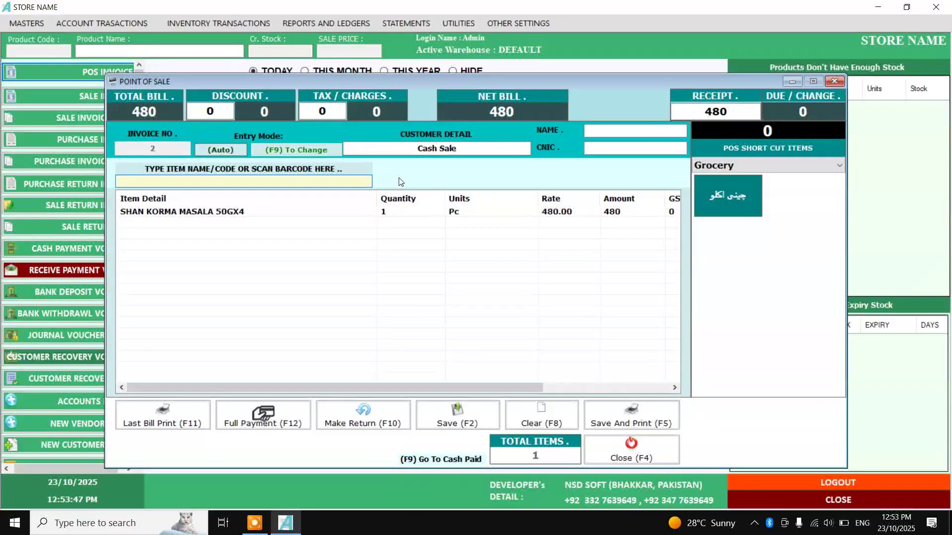
left_click(549, 420)
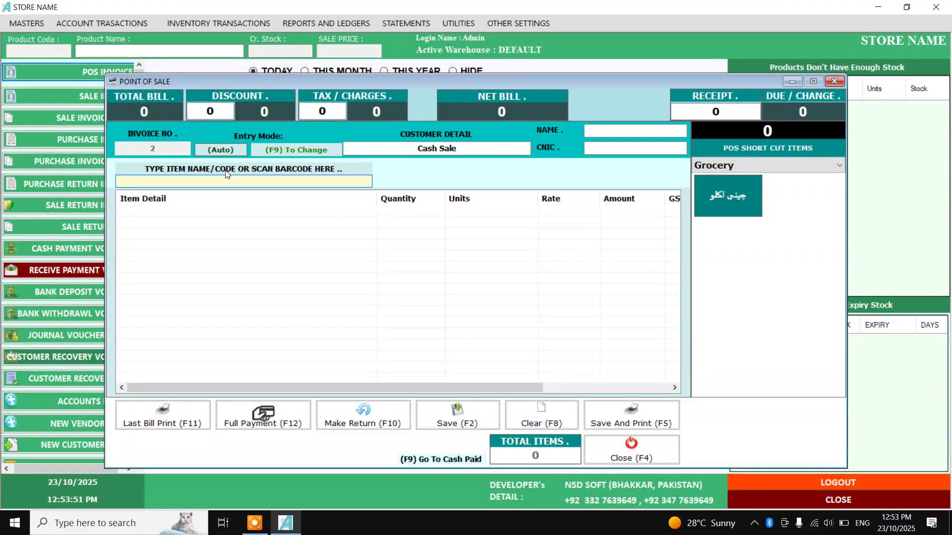
Add GARAM MASALA. by amount 3000 (0.75 Kg) and save invoice 2
type("GARAM")
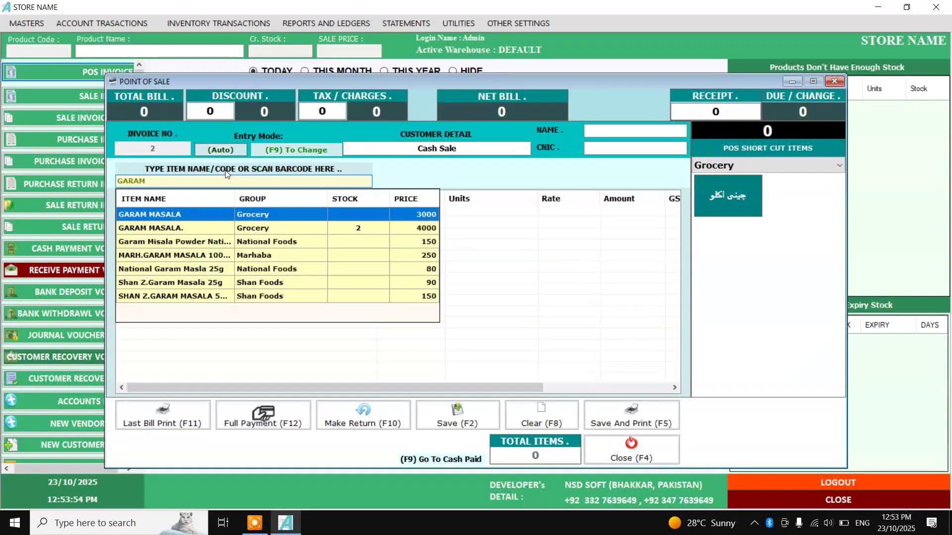
key("Down")
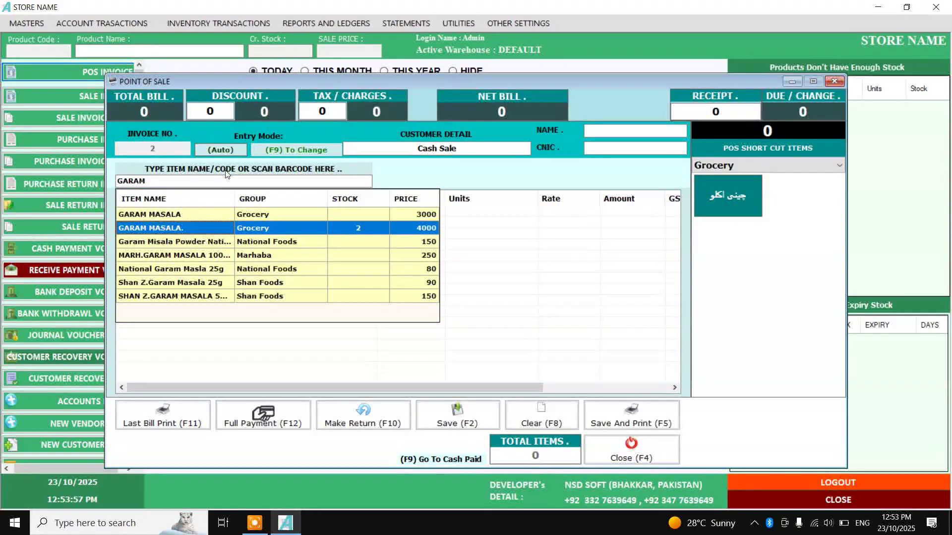
key("Return")
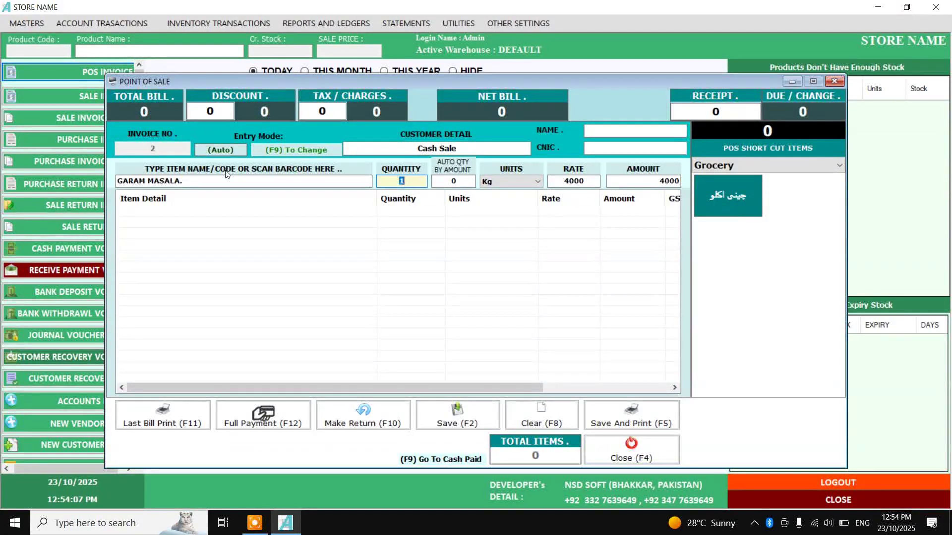
key("Tab")
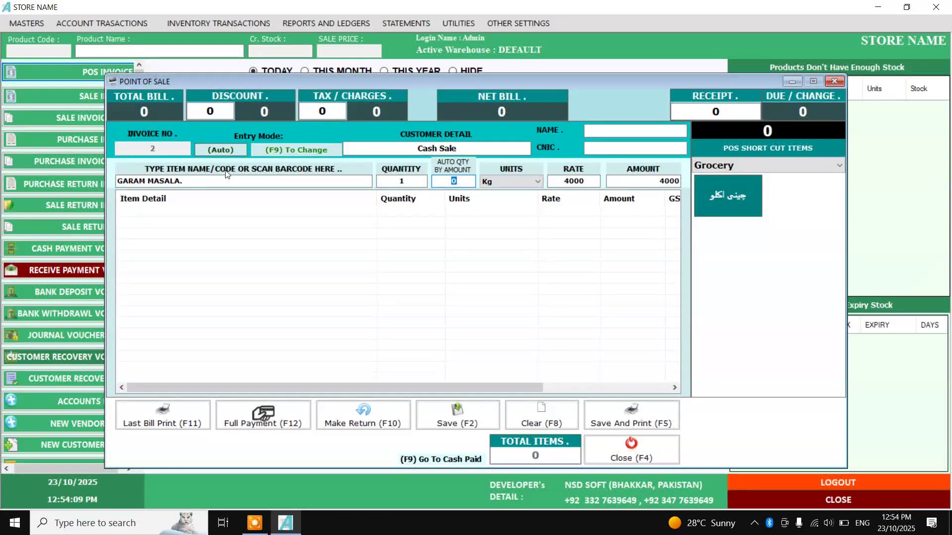
type("500")
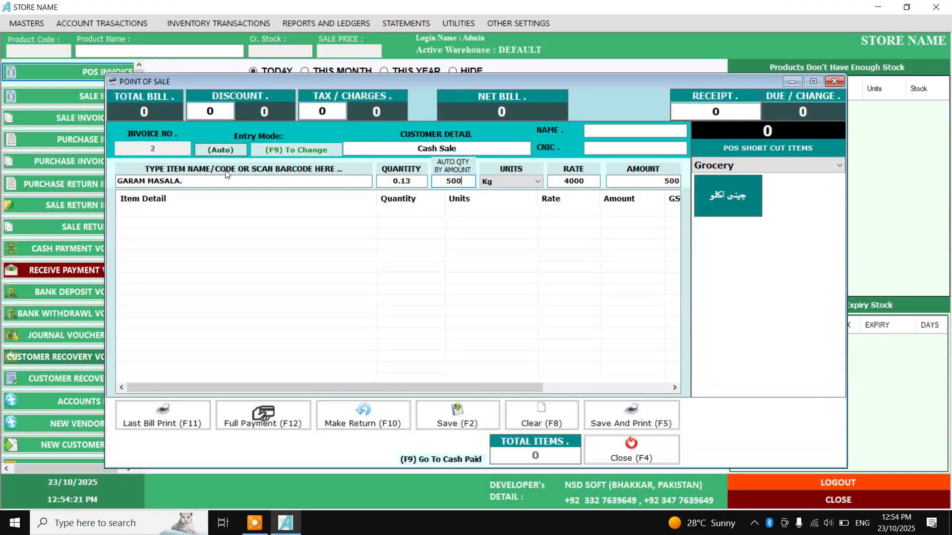
key("BackSpace")
key("BackSpace")
key("BackSpace")
type("2000")
key("BackSpace")
key("BackSpace")
key("BackSpace")
key("BackSpace")
type("3000")
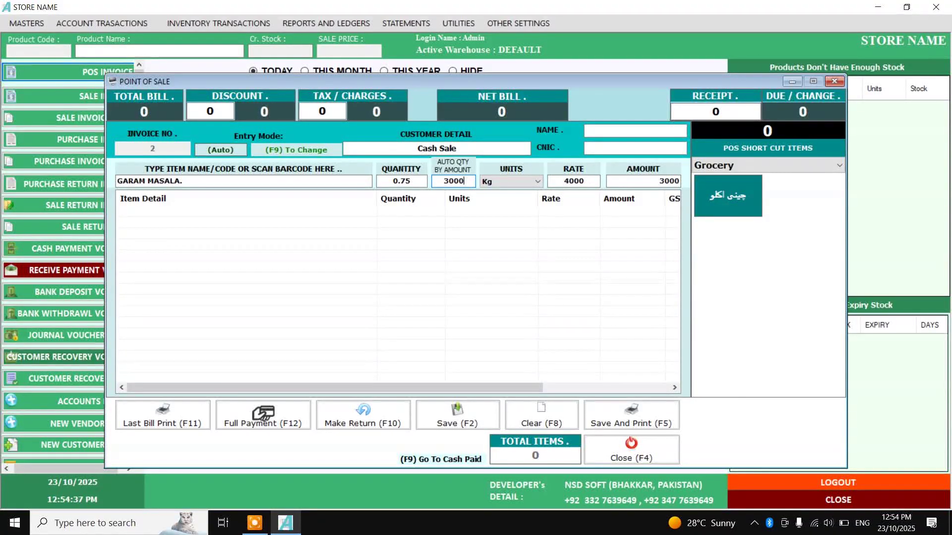
key("BackSpace")
key("BackSpace")
key("BackSpace")
key("BackSpace")
type("3000")
key("Return")
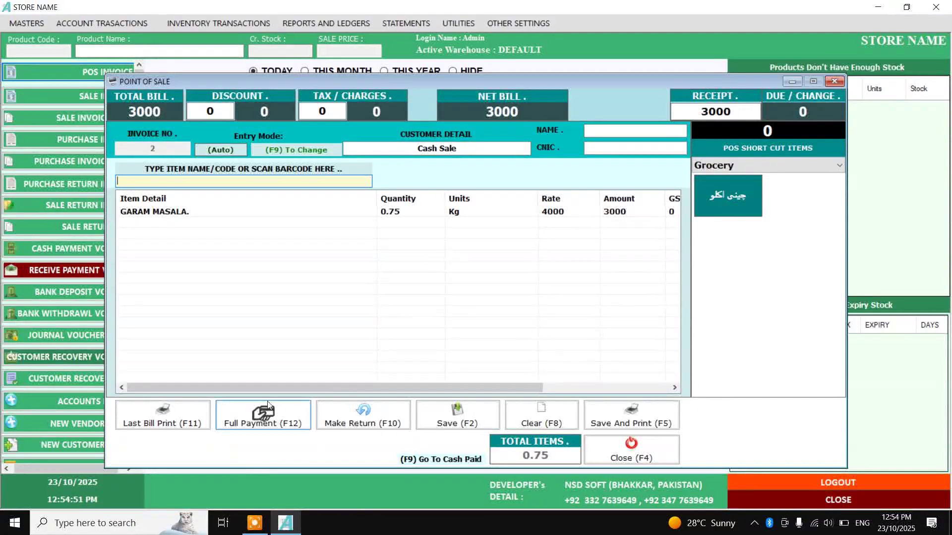
left_click(466, 422)
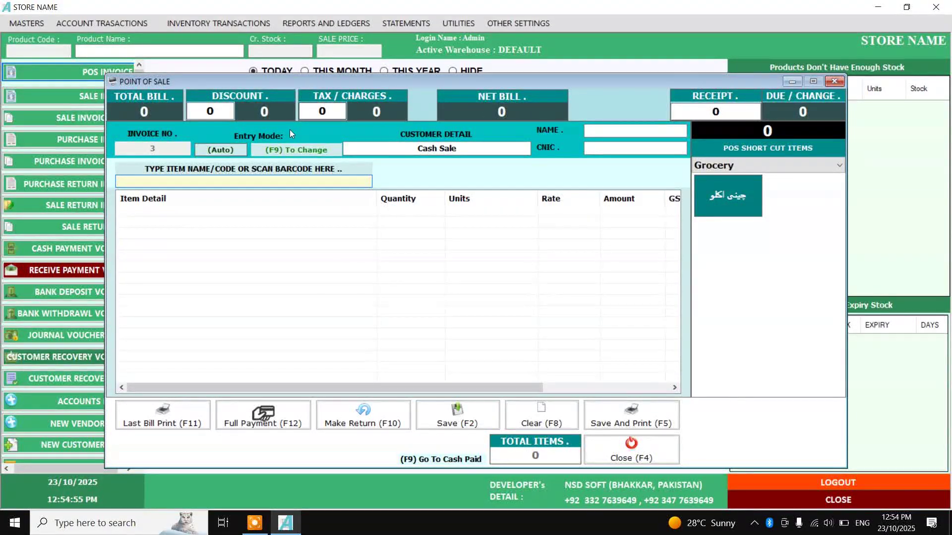
Try adding GARAM MASALA. to invoice 3, then back out of the item name
left_click(542, 276)
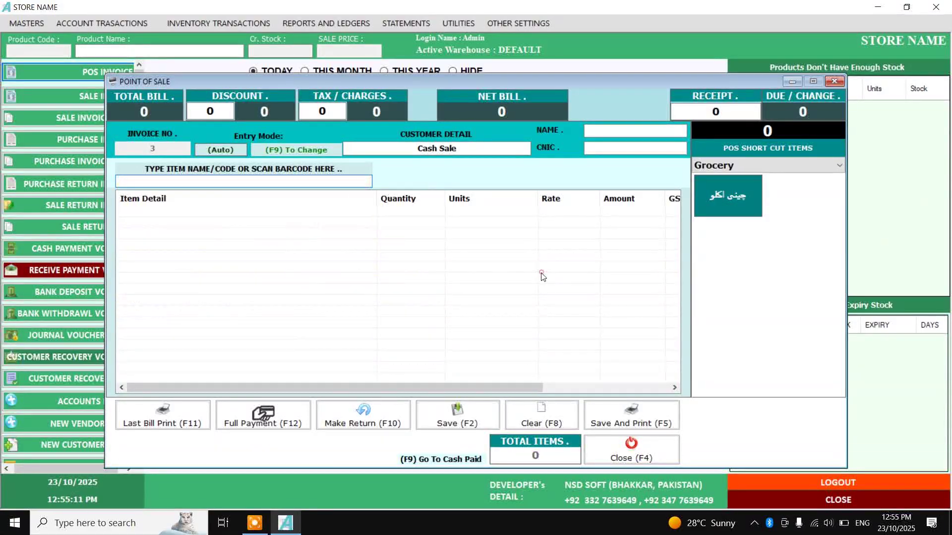
left_click(354, 184)
type("GSRSM")
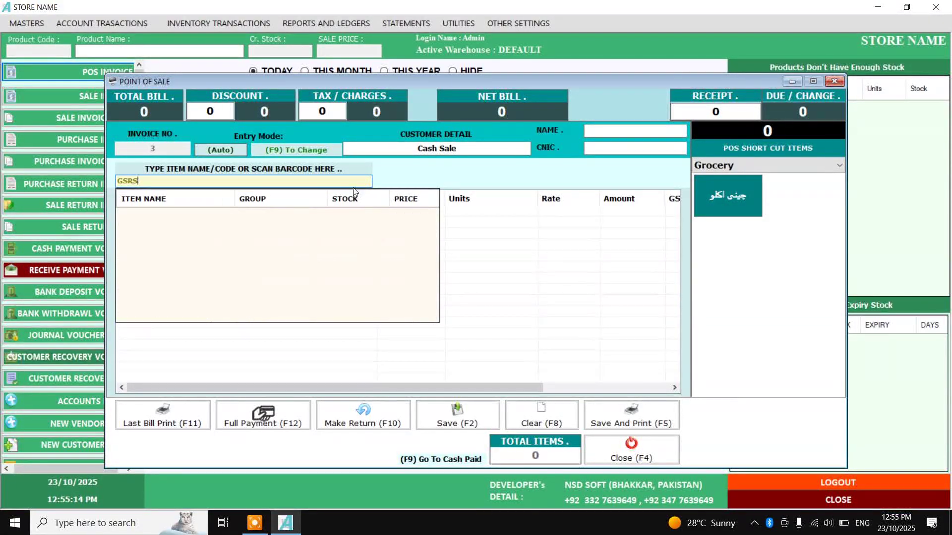
key("BackSpace")
key("BackSpace")
key("BackSpace")
key("BackSpace")
type("A")
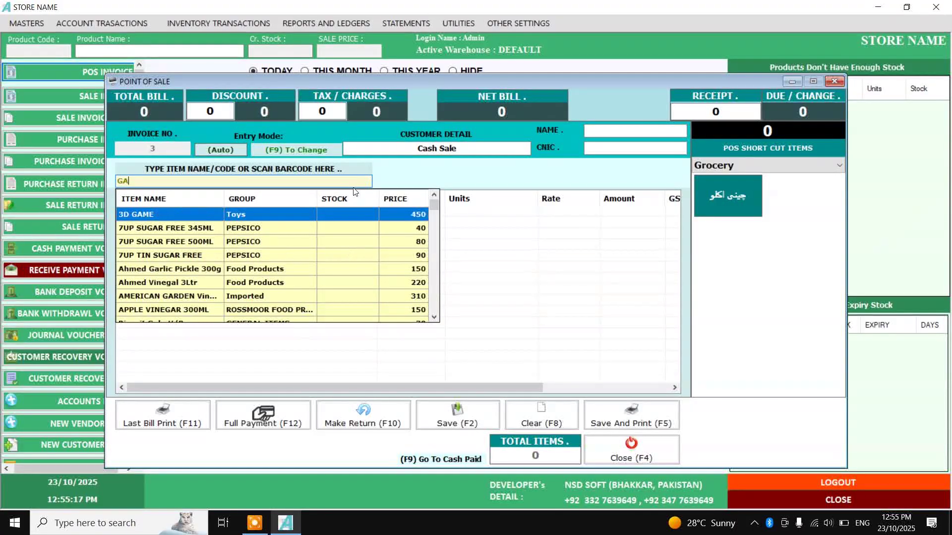
type("RAM")
key("Down")
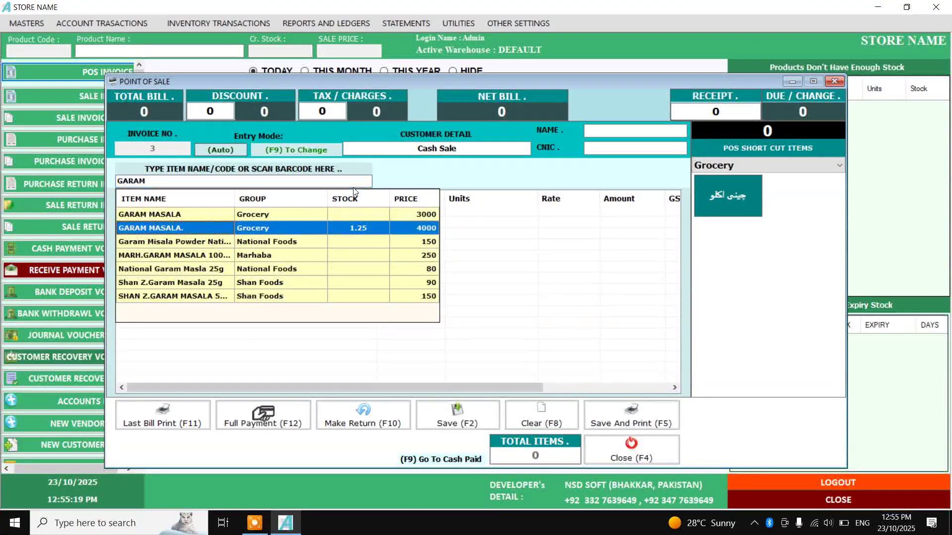
key("Return")
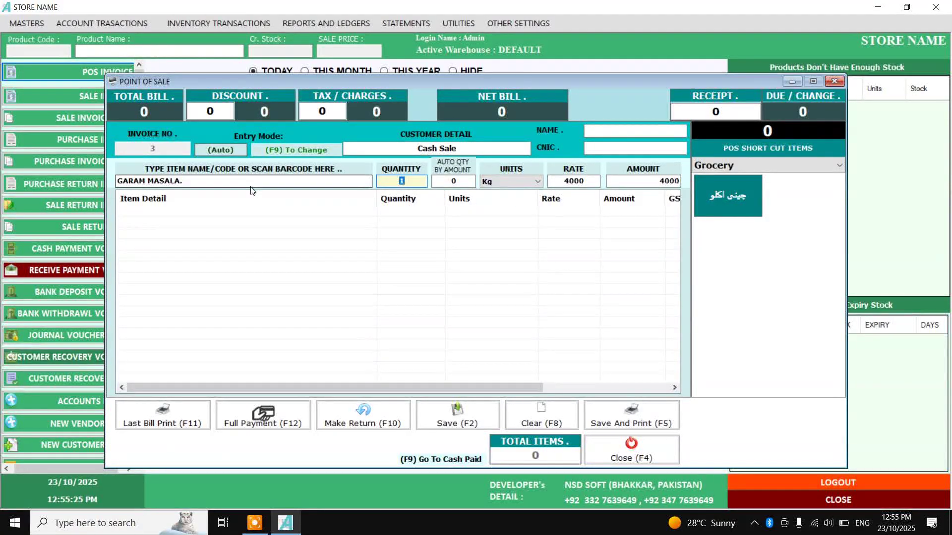
left_click(268, 181)
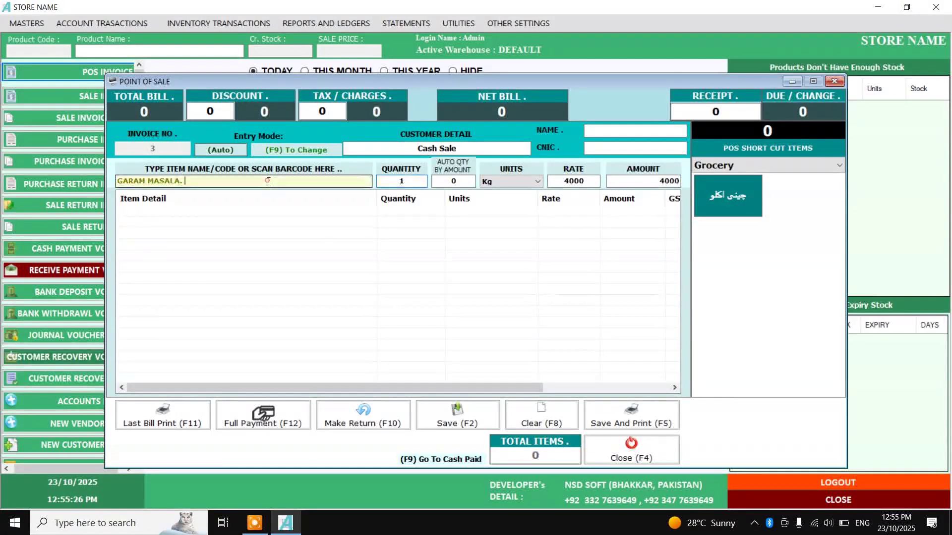
key("BackSpace")
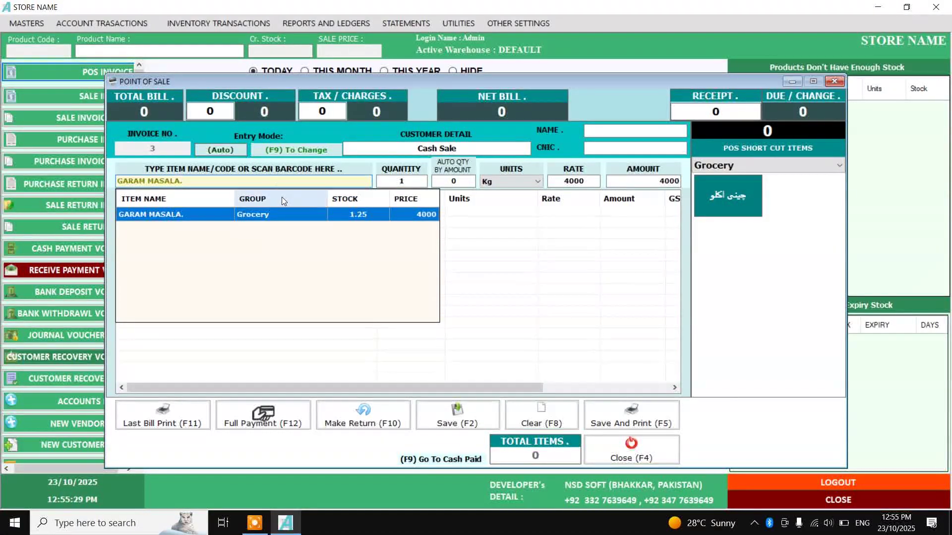
left_click(532, 258)
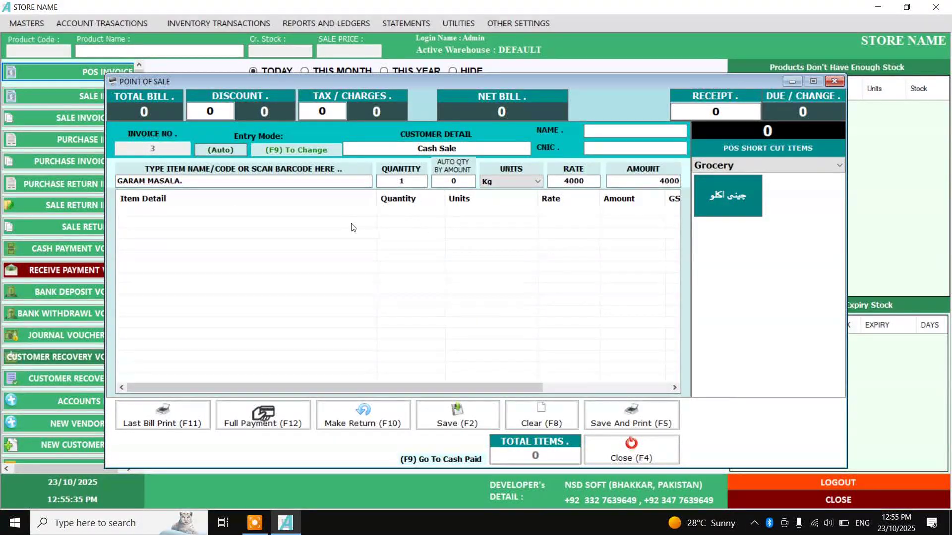
left_click(339, 184)
Add SUGAR. and switch its unit from 2kg to 5Kg for a 1000 rate
key("ctrl+a")
type("S")
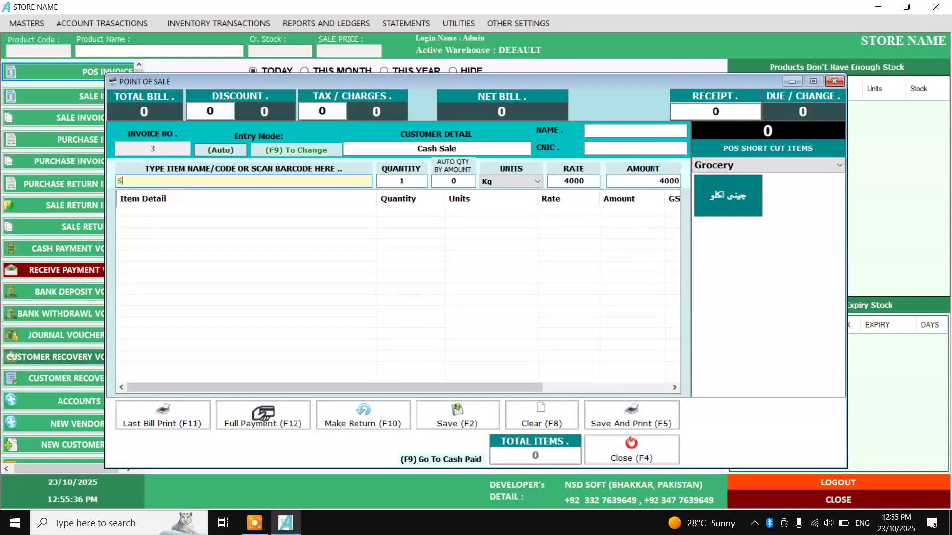
type("UGAR")
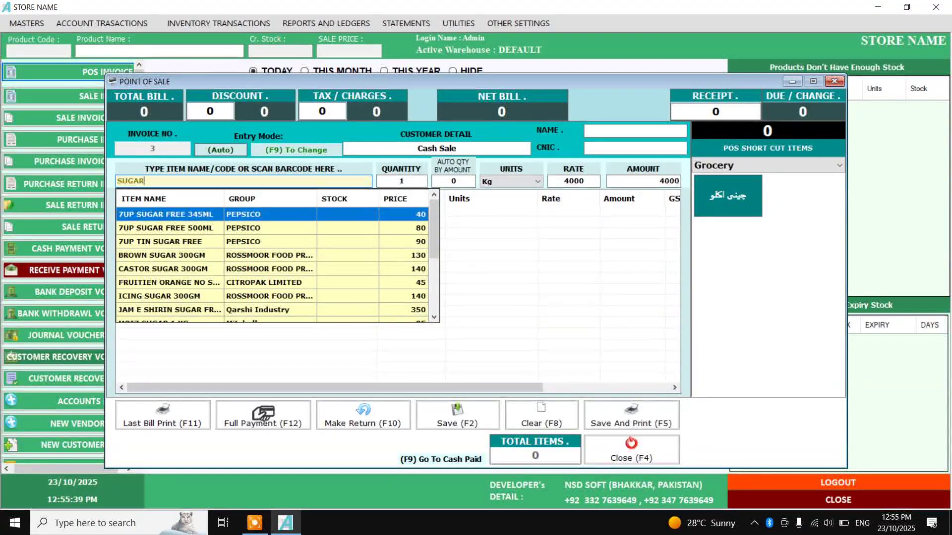
type(".")
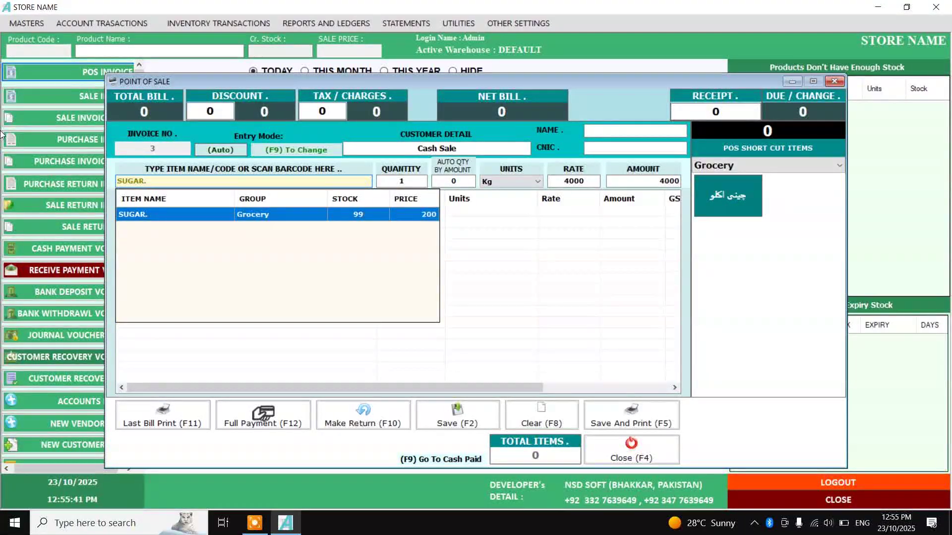
key("Return")
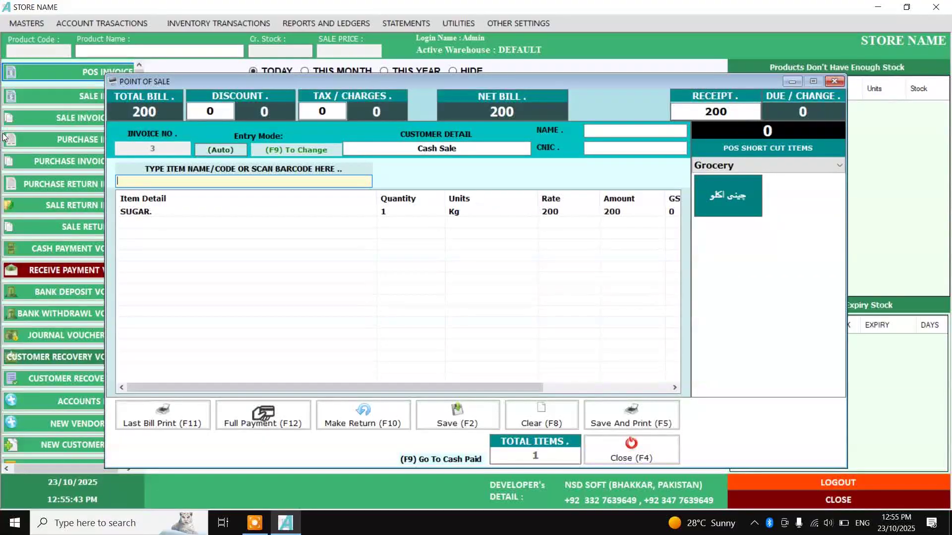
double_click(140, 209)
left_click(533, 178)
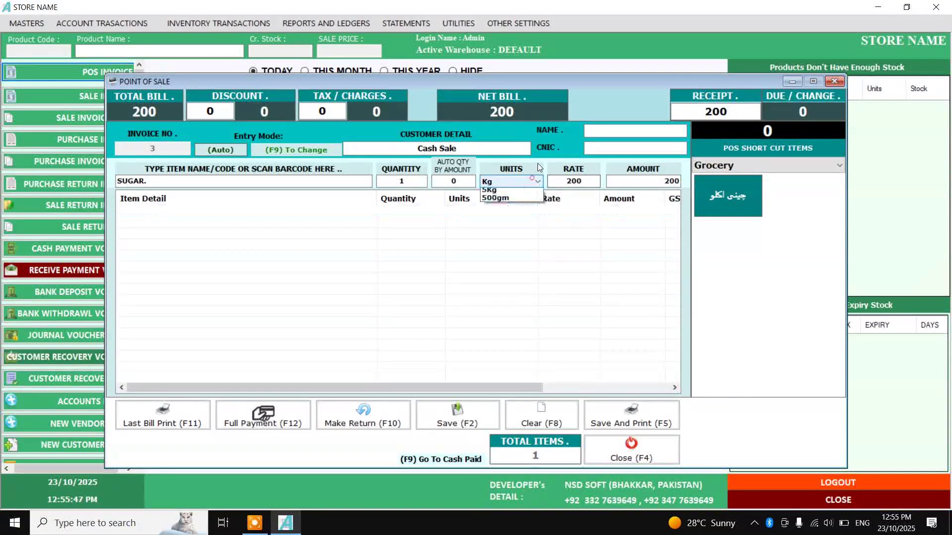
left_click(523, 203)
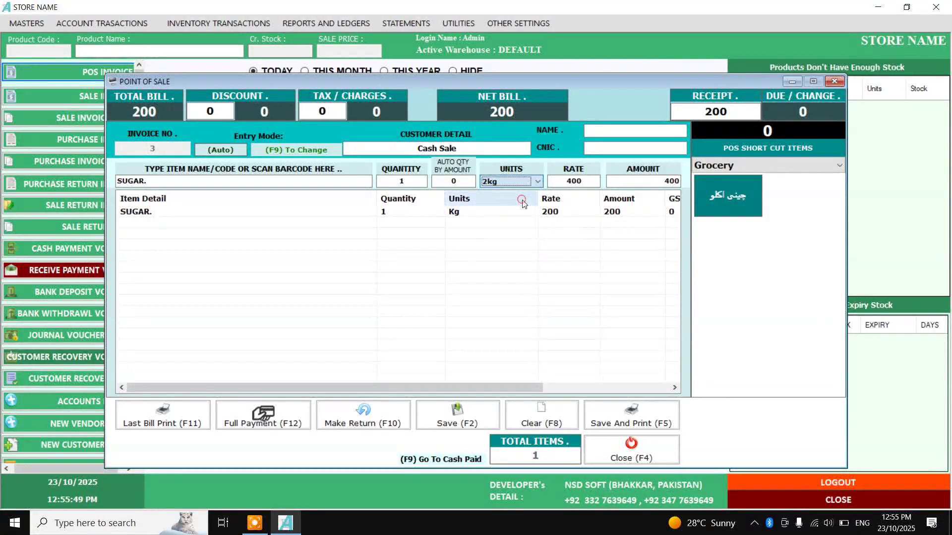
left_click(506, 180)
left_click(506, 226)
left_click(498, 183)
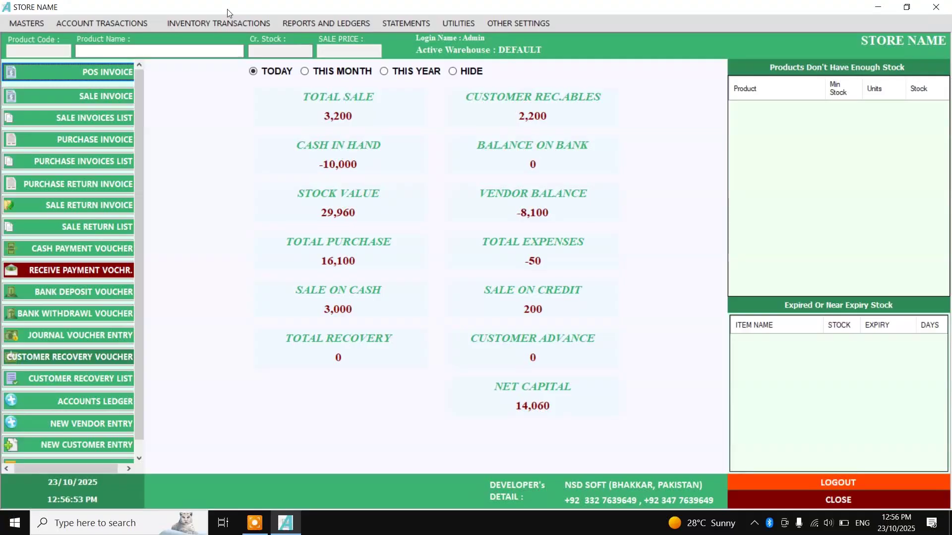
Start a Financial Account Master entry with type Expenses and group Office Expenses
left_click(26, 23)
mouse_move(44, 39)
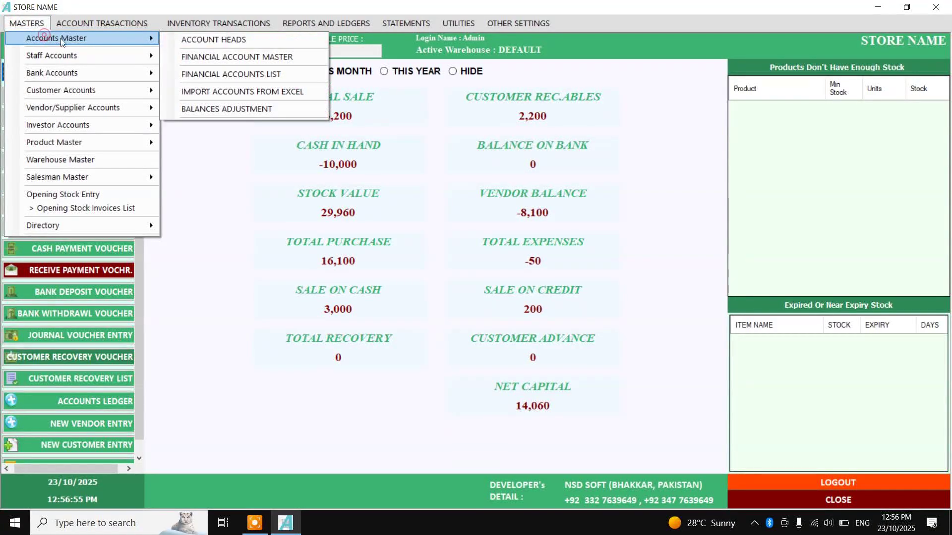
left_click(271, 59)
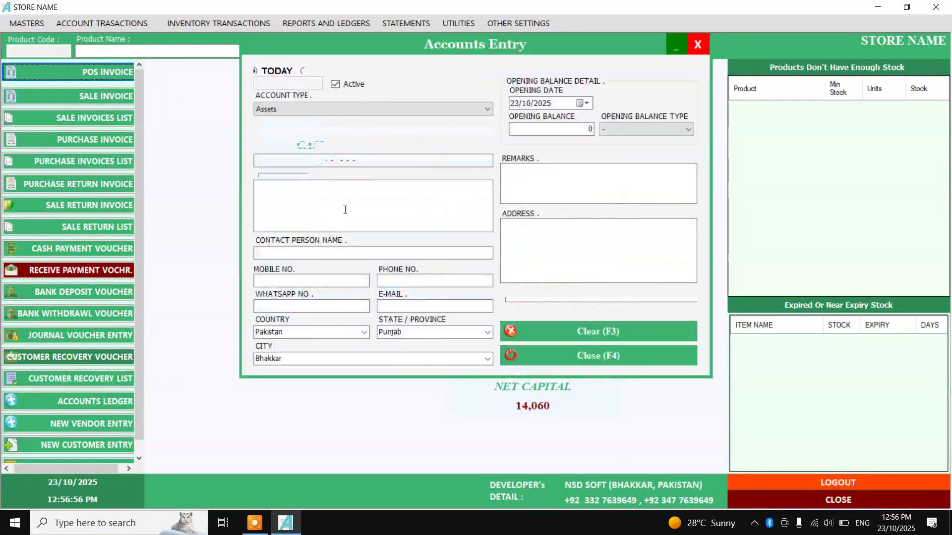
left_click(327, 109)
left_click(329, 156)
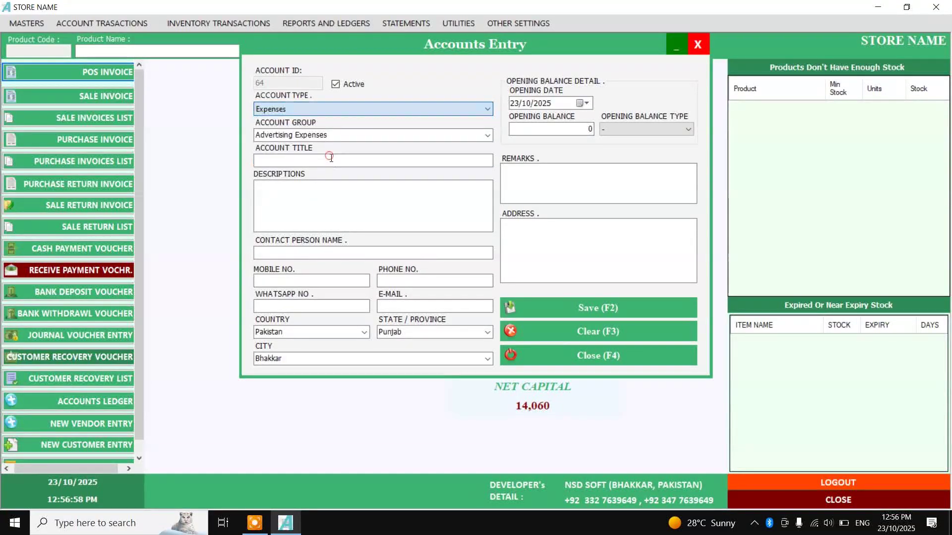
left_click(316, 133)
type("GE")
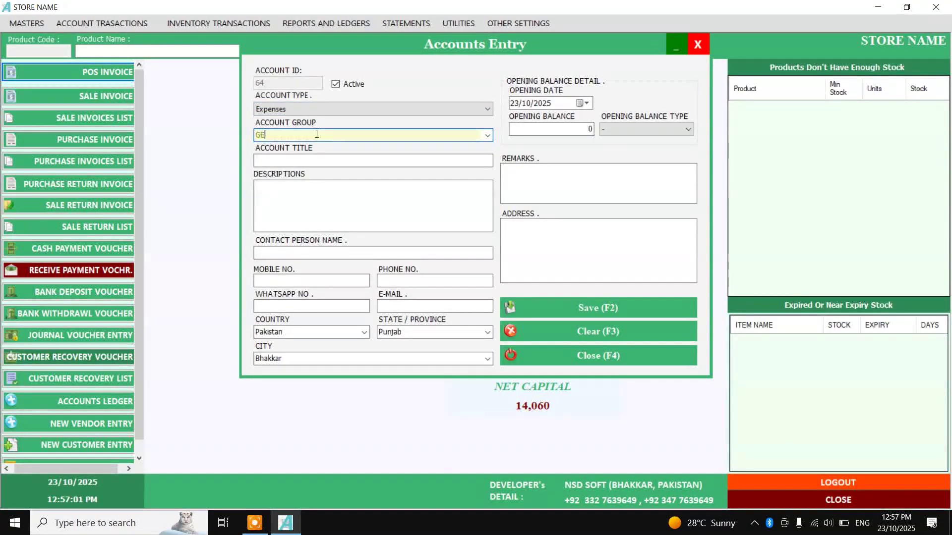
key("Return")
key("Return")
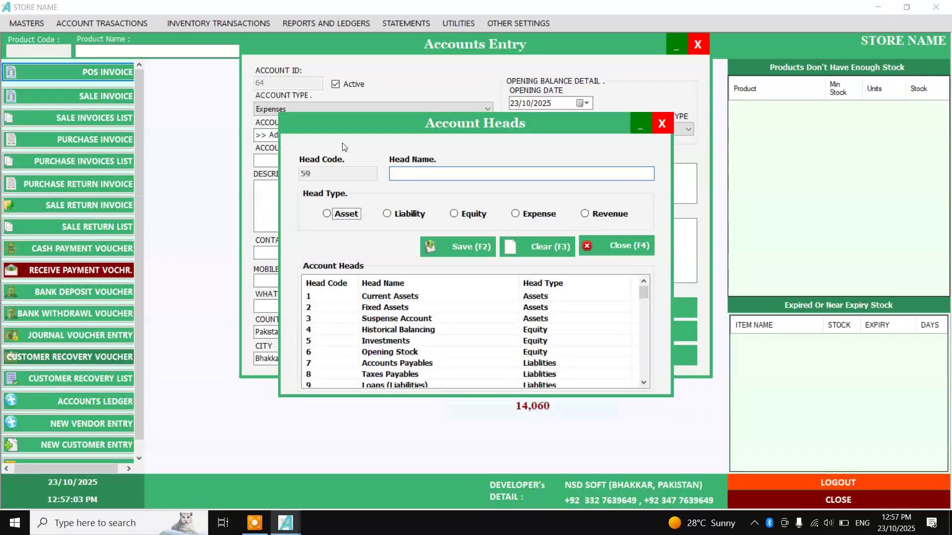
key("Return")
key("F4")
type("G")
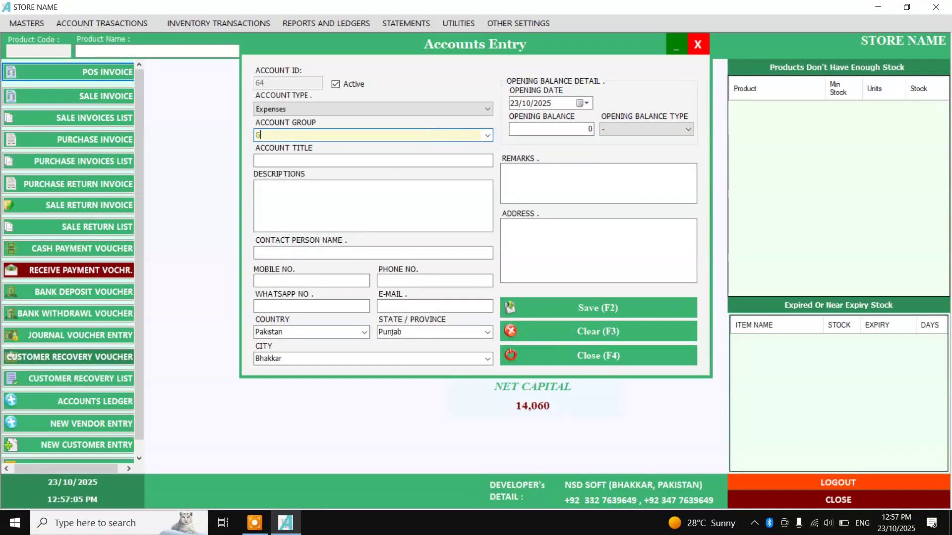
left_click(488, 134)
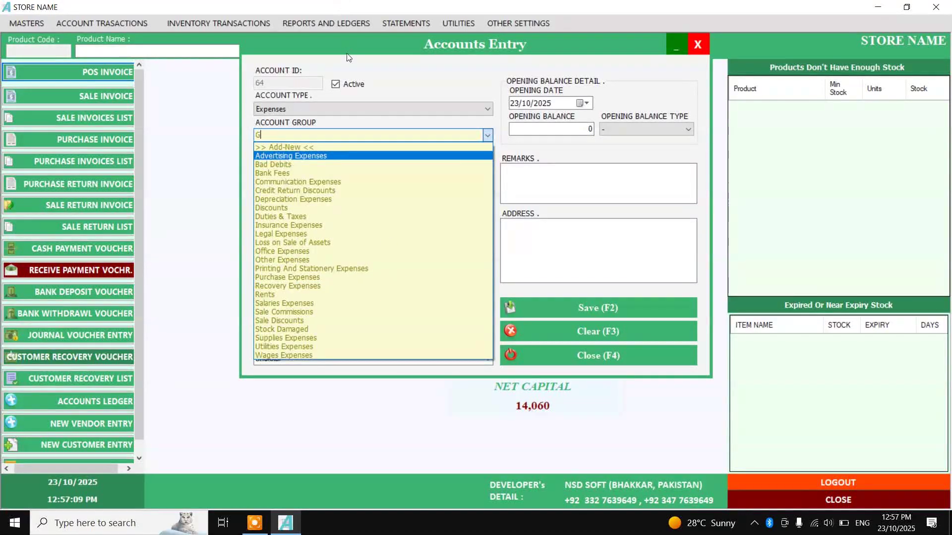
left_click(332, 252)
Save the MESS EXPENSE and SHOP RENT accounts, then close the form
left_click(320, 160)
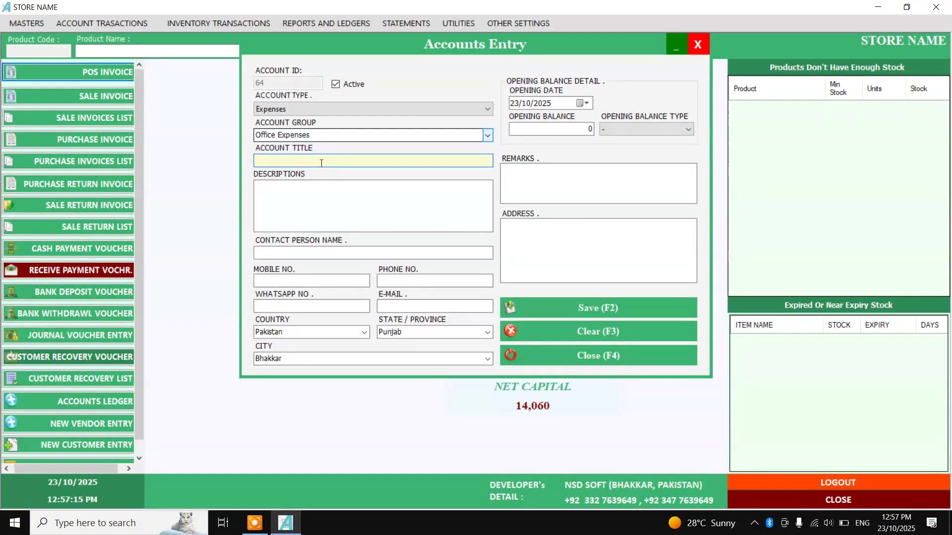
type("MESS EXPENE")
key("BackSpace")
type("SE")
key("F2")
key("Tab")
key("Tab")
type("SHOP RENT")
left_click(620, 308)
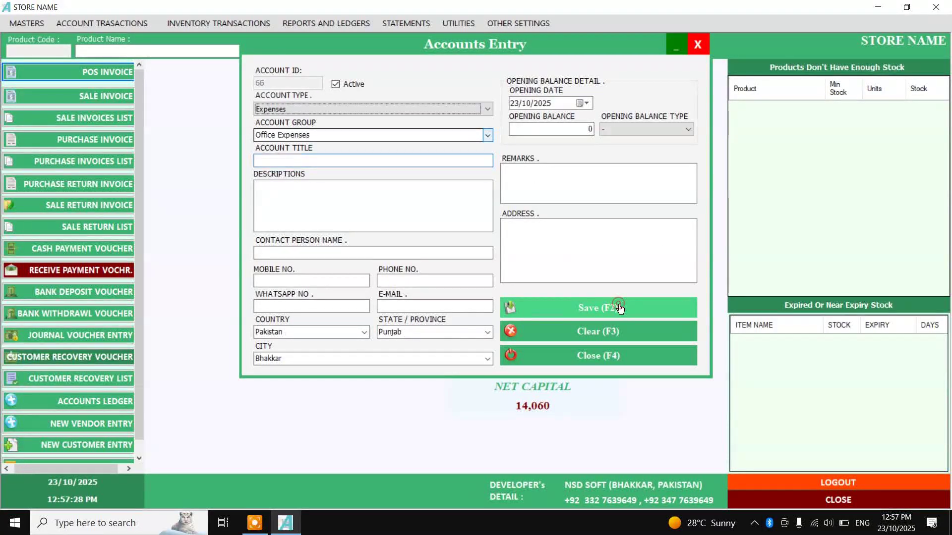
left_click(598, 355)
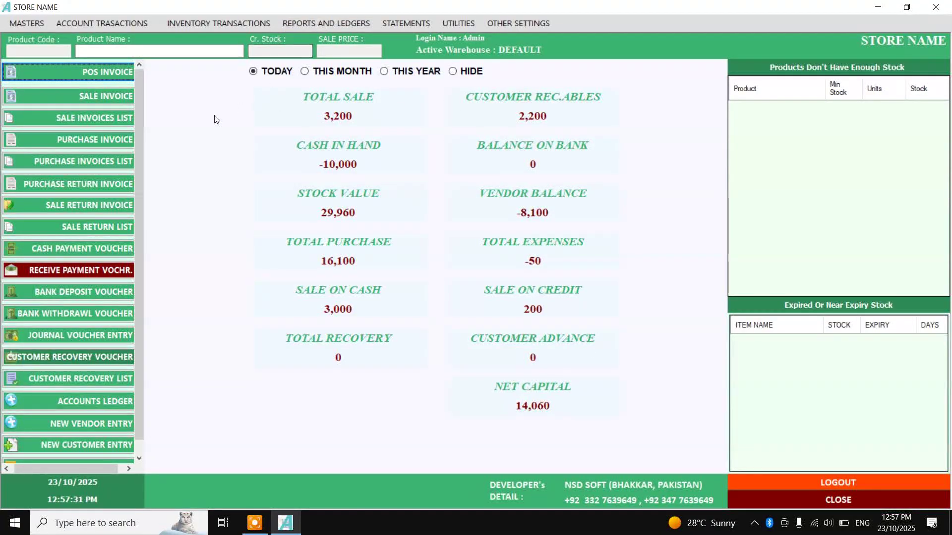
Save a 200 cash payment voucher to MESS EXPENSE with remarks 'TEA 100, BUSICUTS 100'
left_click(115, 249)
left_click(361, 217)
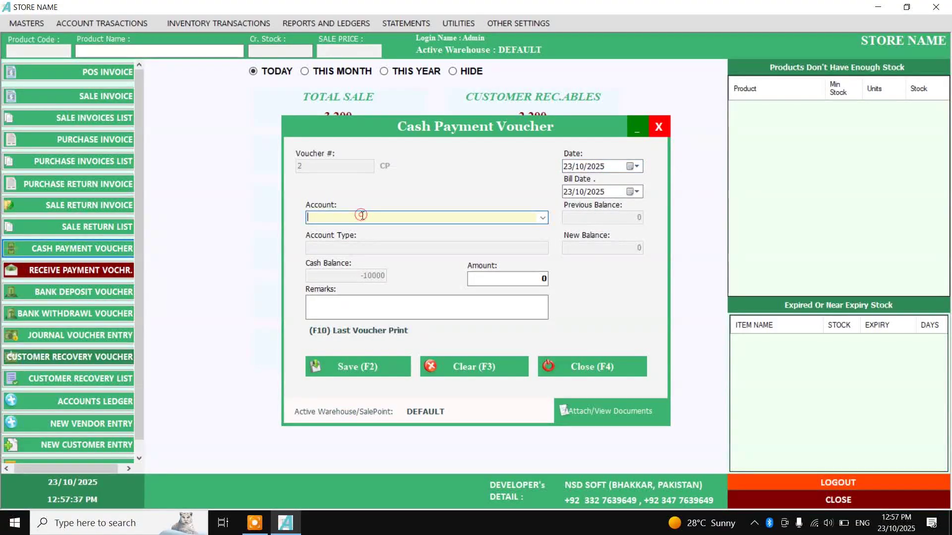
type("MESS EXPENSE")
key("Return")
key("Return")
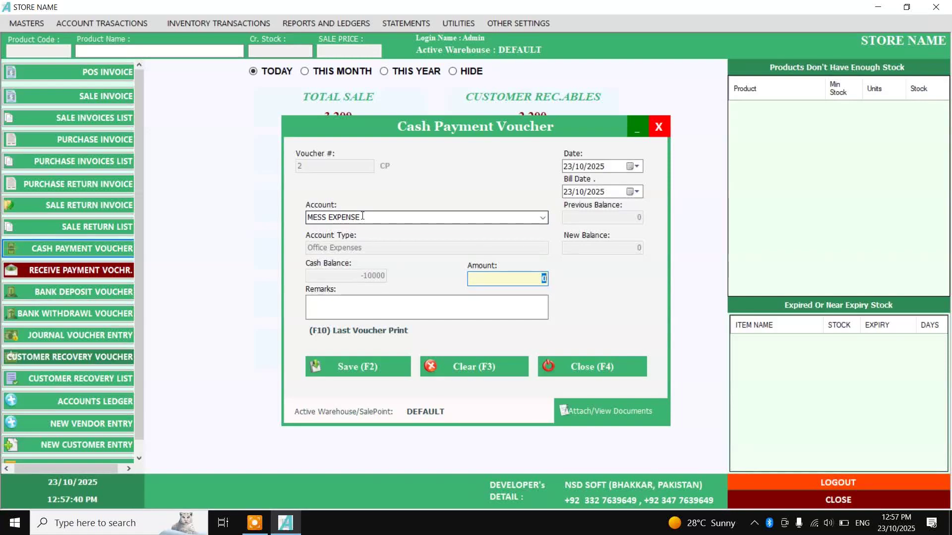
type("200")
key("Return")
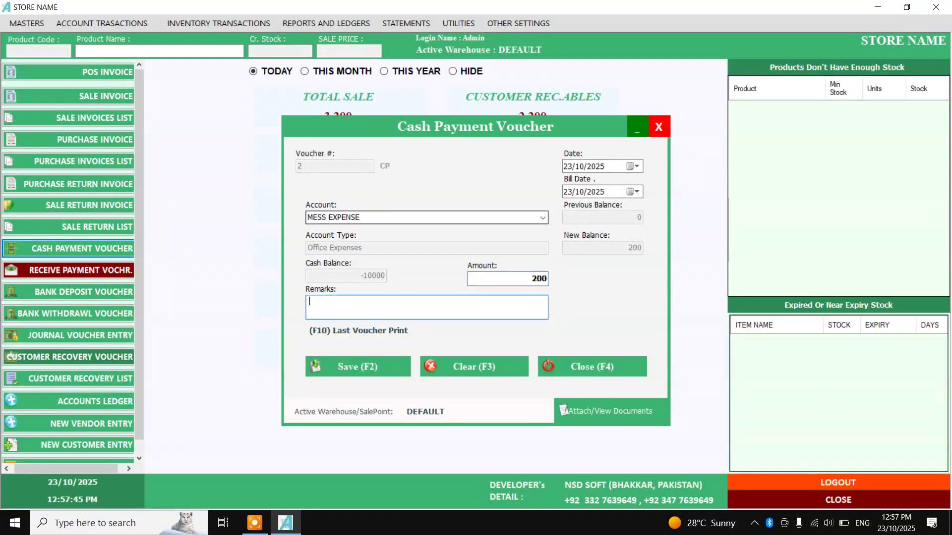
type("TEA 100, BUSICU")
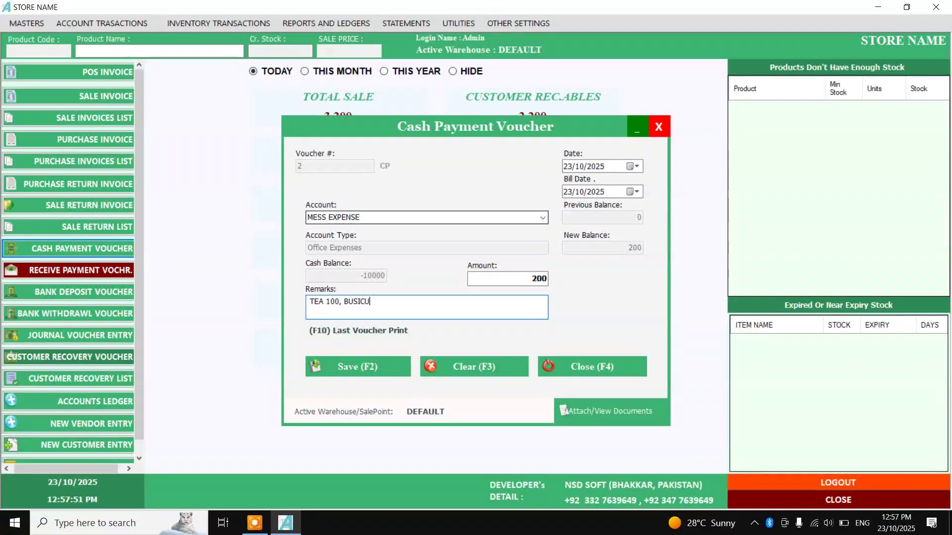
type("TS 100")
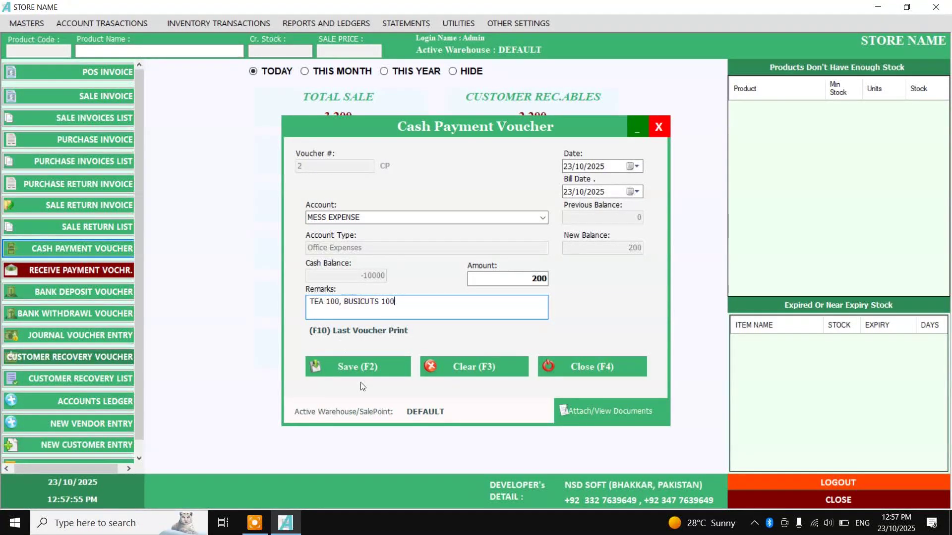
left_click(358, 367)
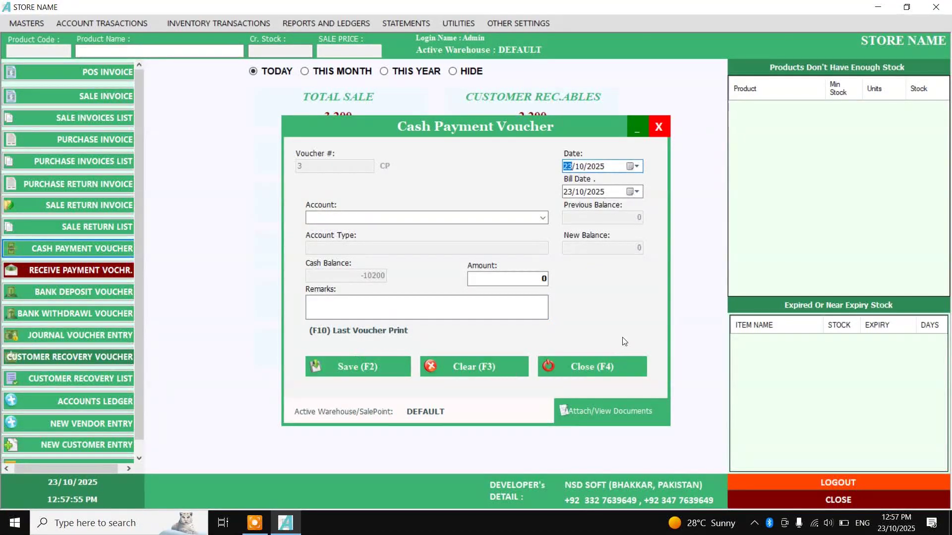
left_click(607, 367)
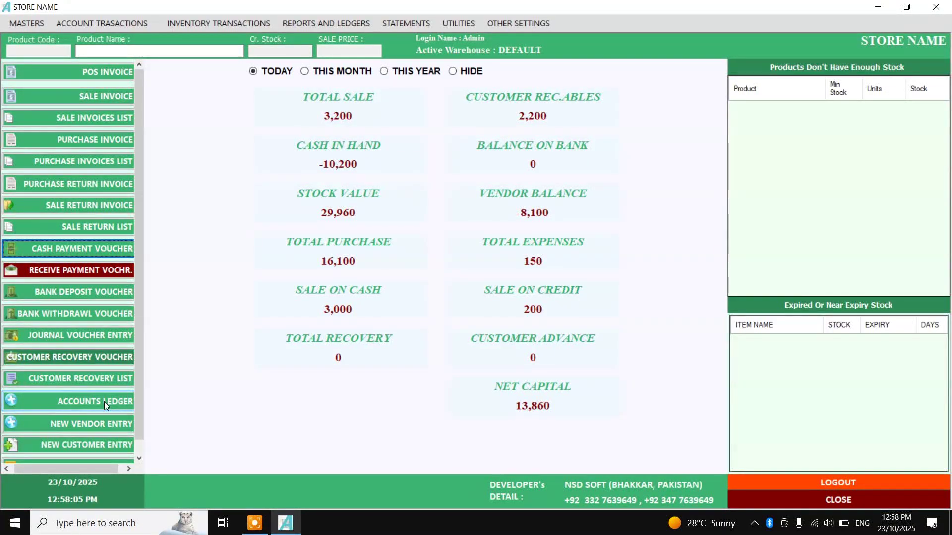
left_click(323, 23)
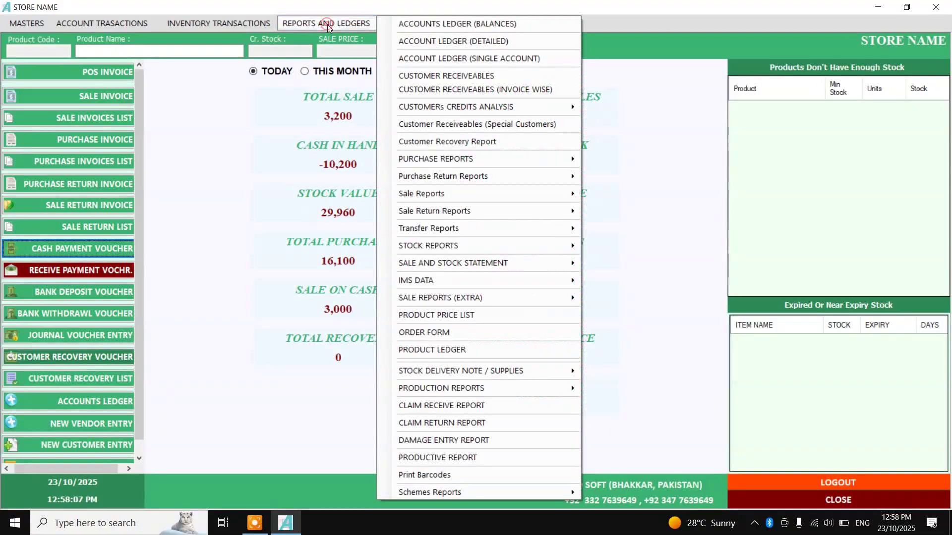
left_click(448, 59)
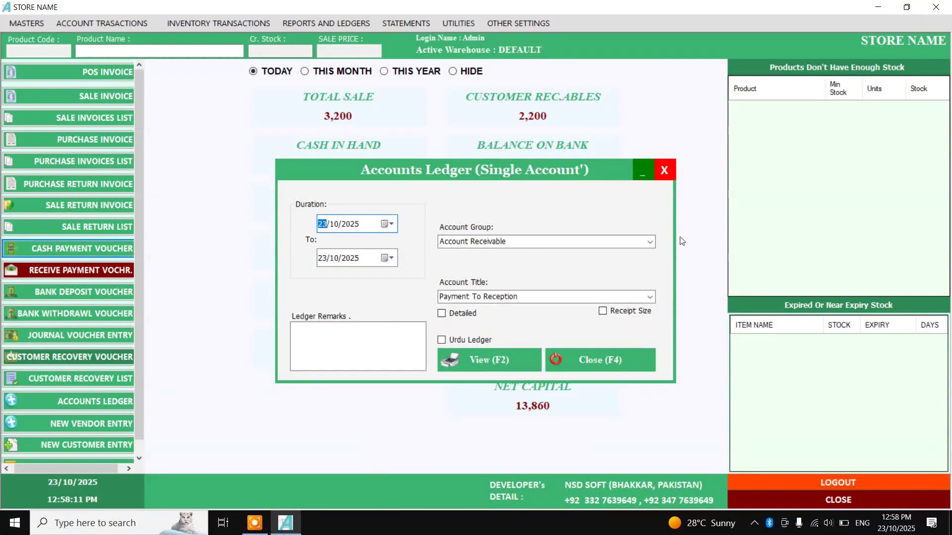
left_click(646, 242)
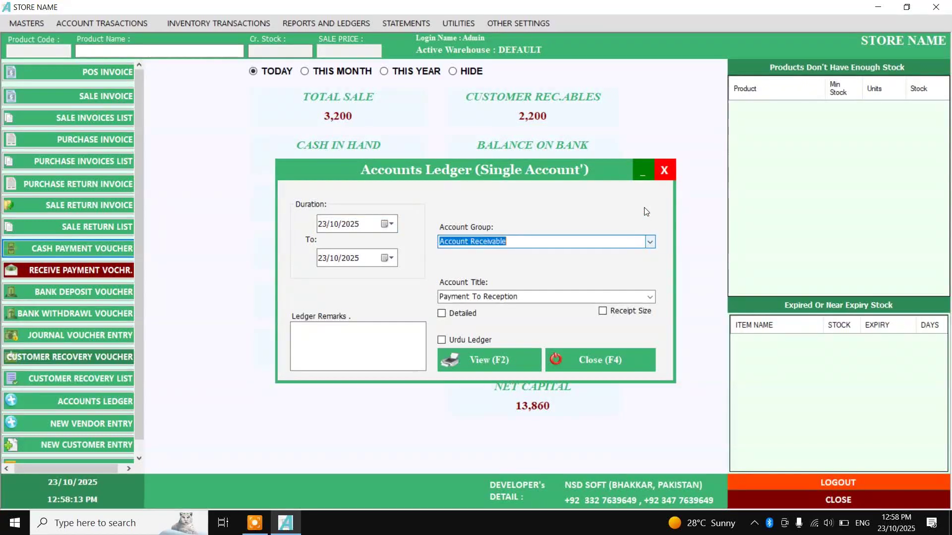
left_click(650, 171)
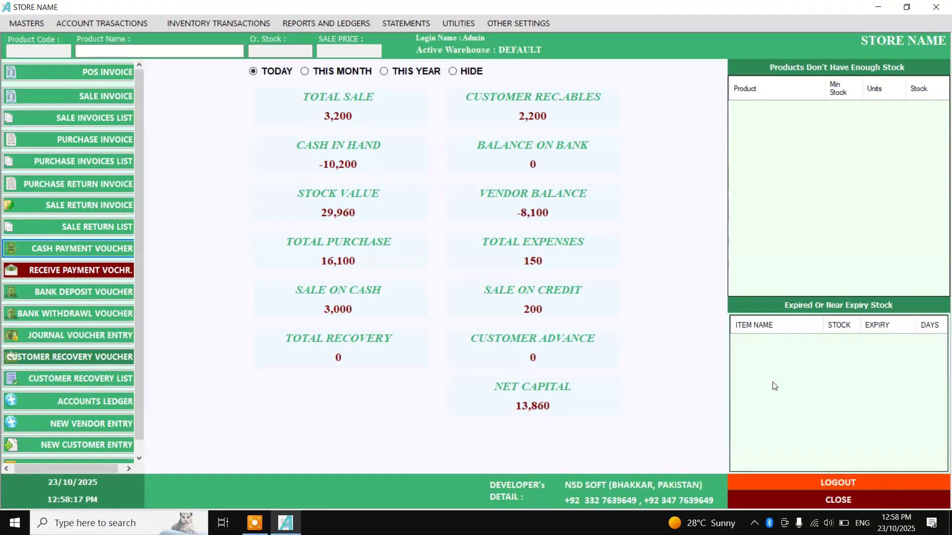
left_click(255, 523)
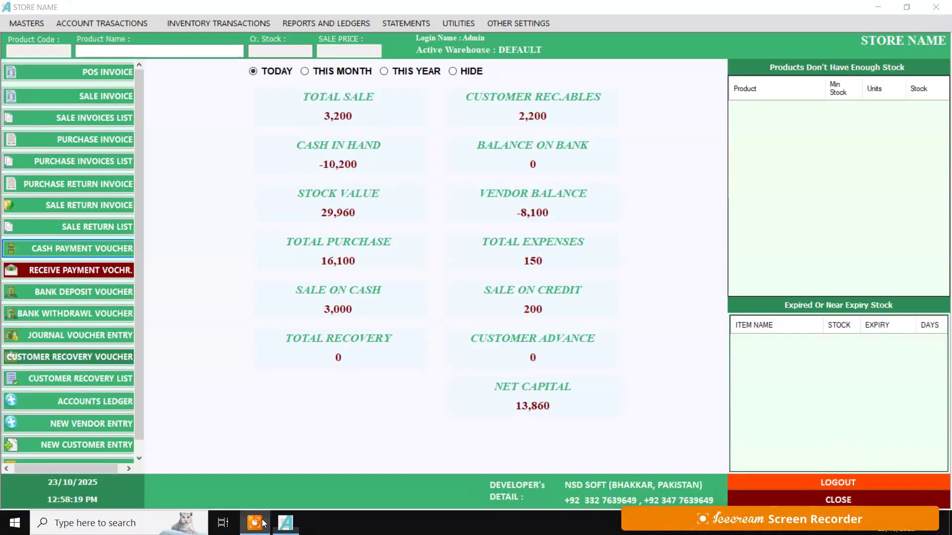